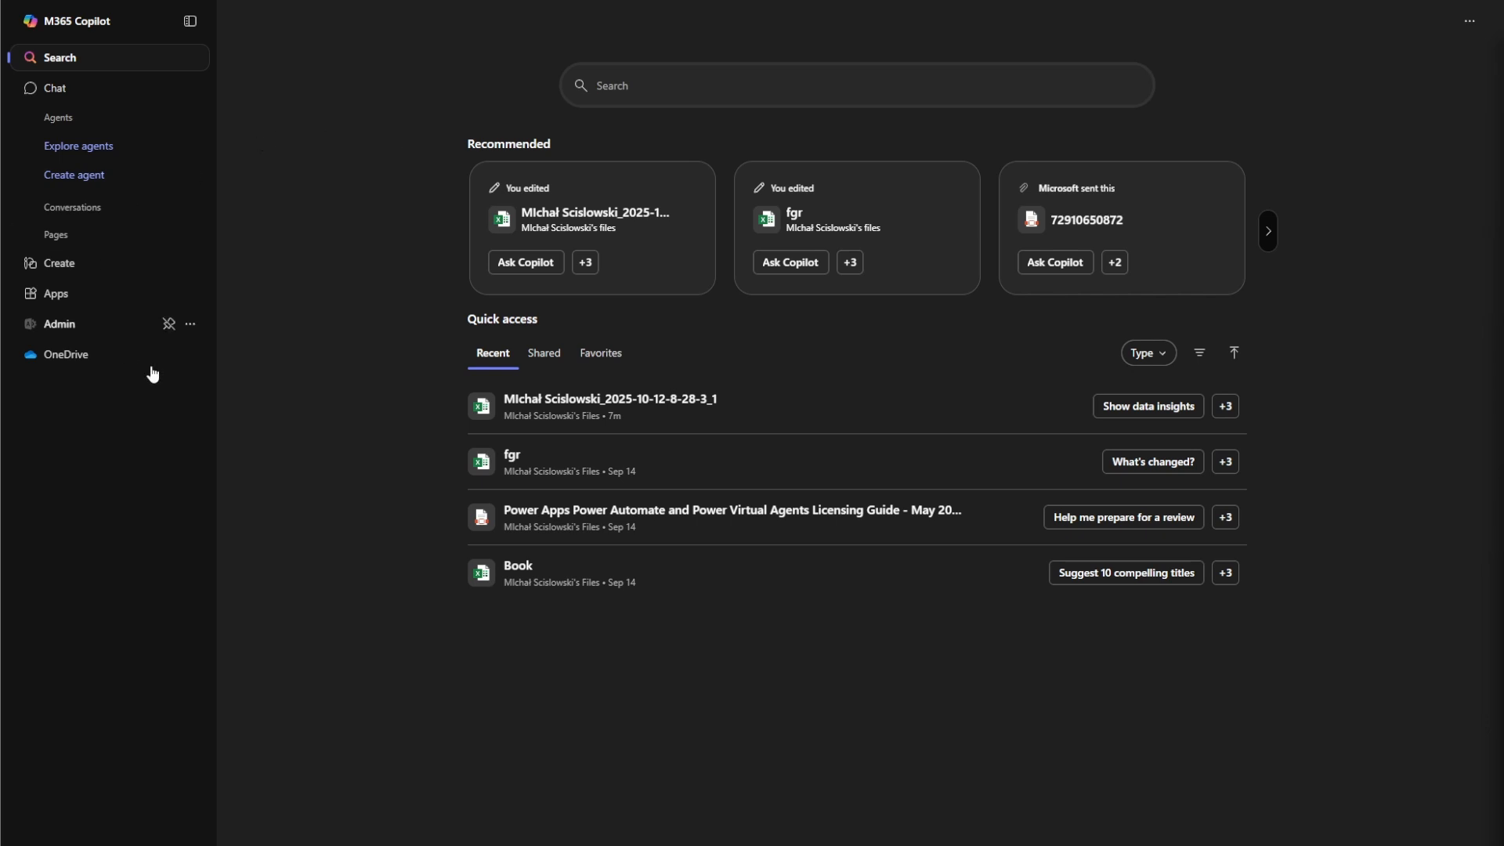
Switch to OneDrive and view the items shared with you and those shared by you.
{"action": "left_click", "coordinate": [68, 303]}
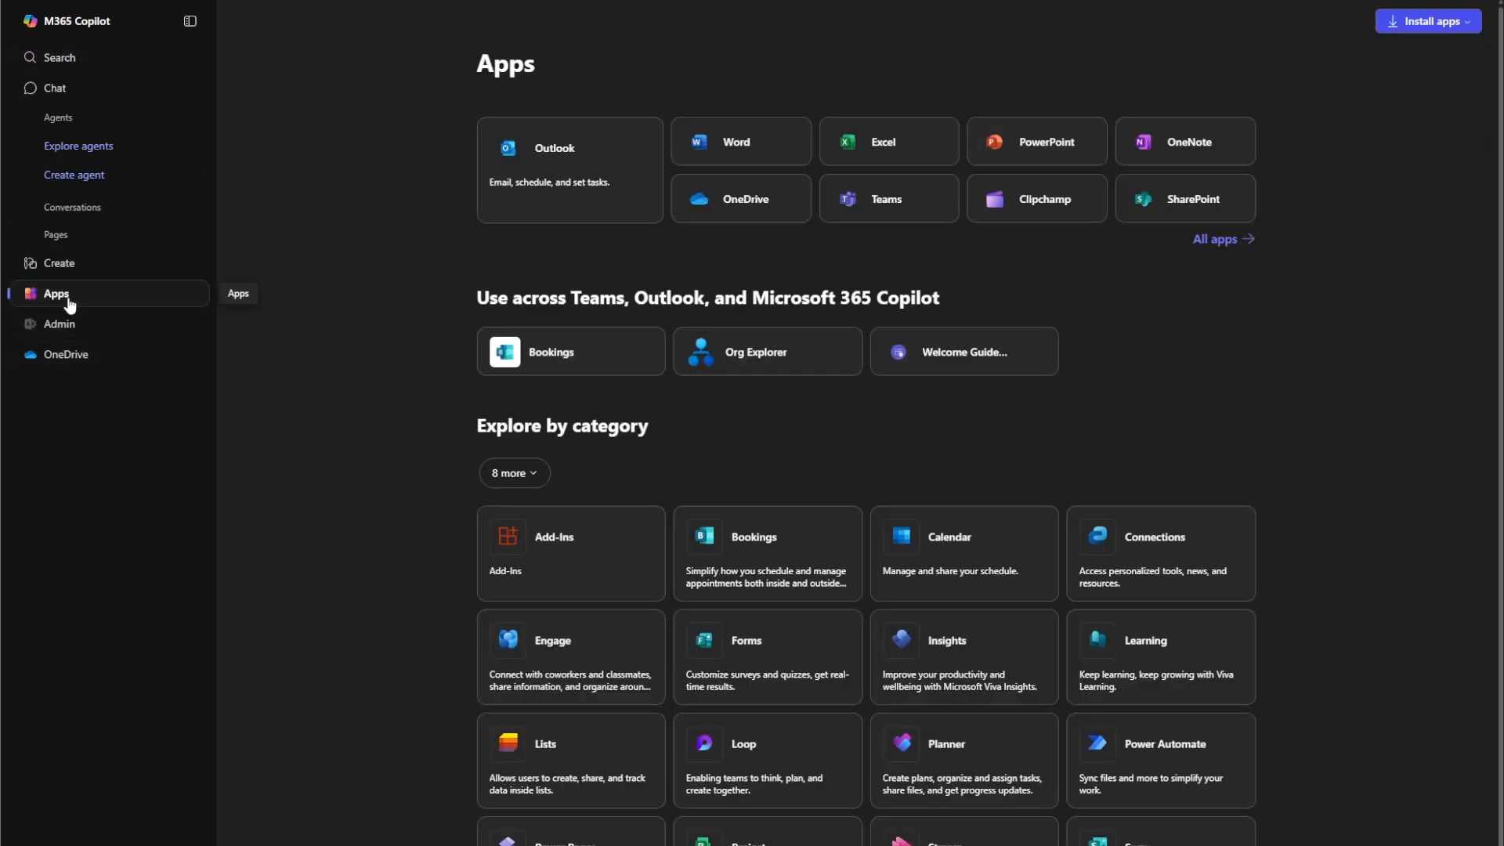
{"action": "left_click", "coordinate": [732, 202]}
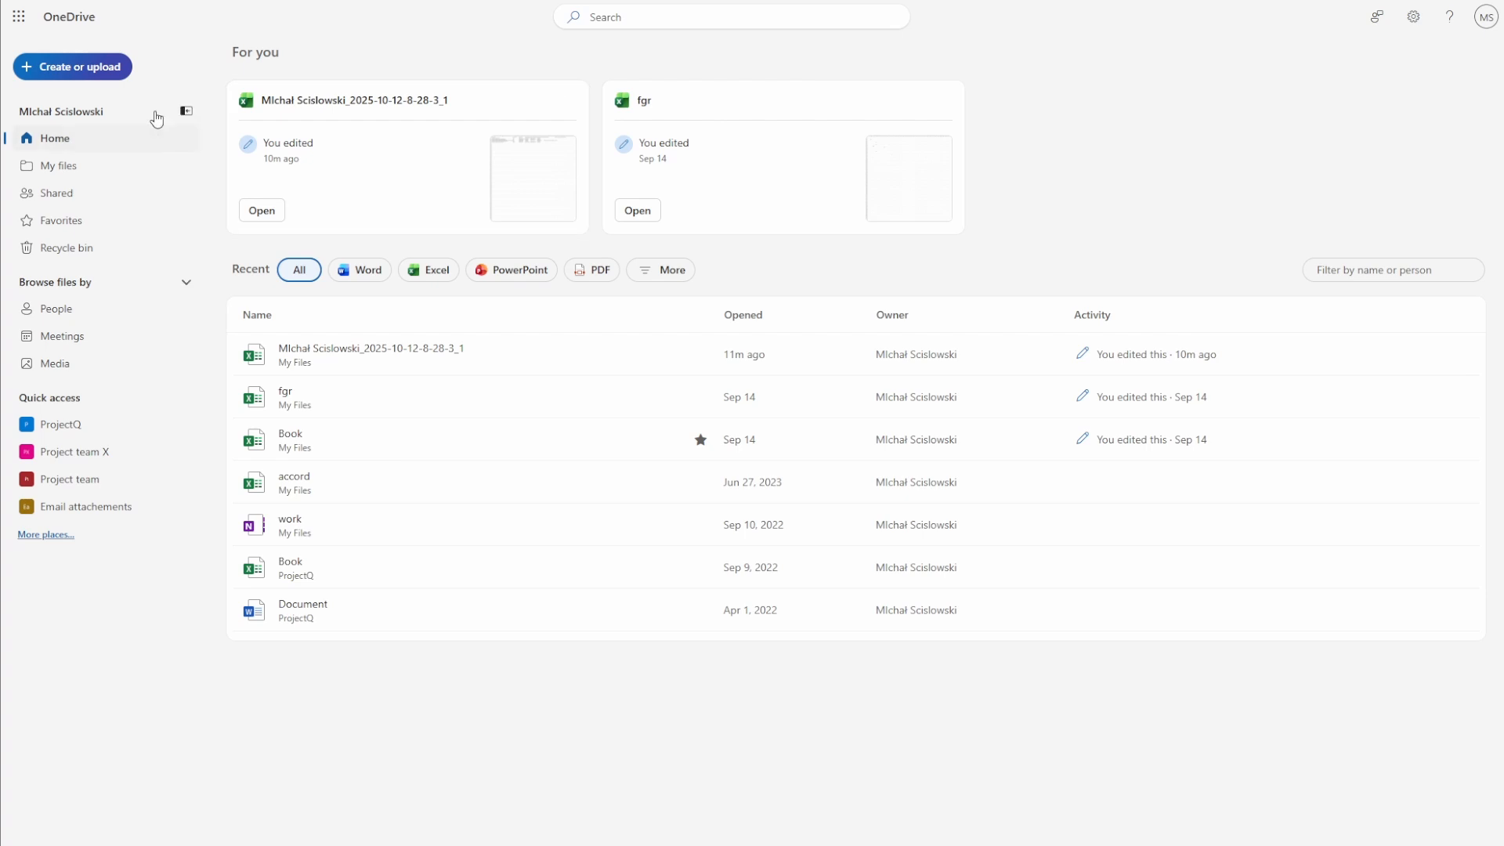
{"action": "left_click", "coordinate": [51, 197]}
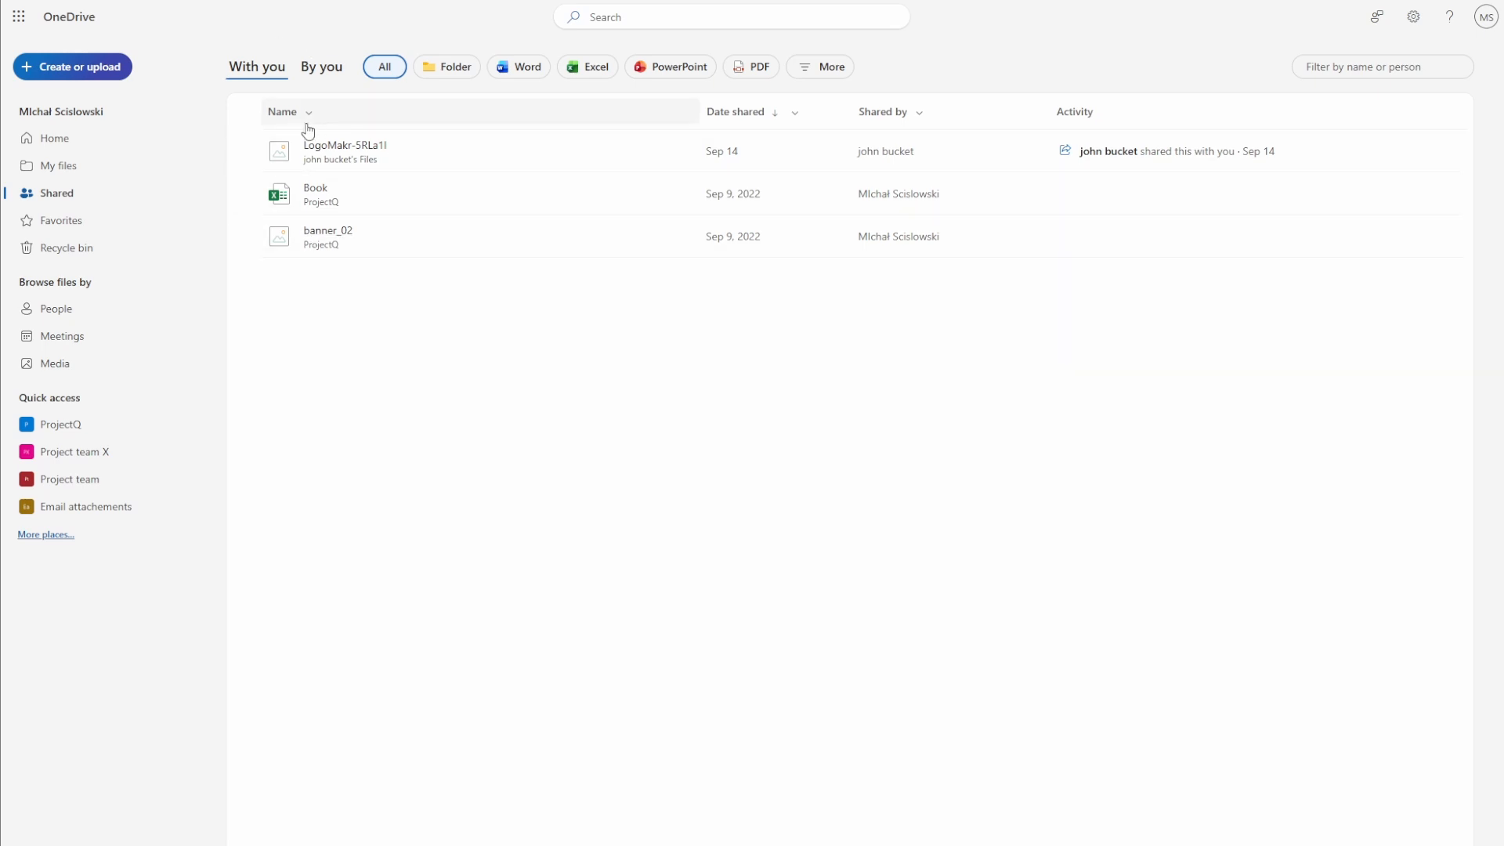
{"action": "left_click", "coordinate": [328, 76]}
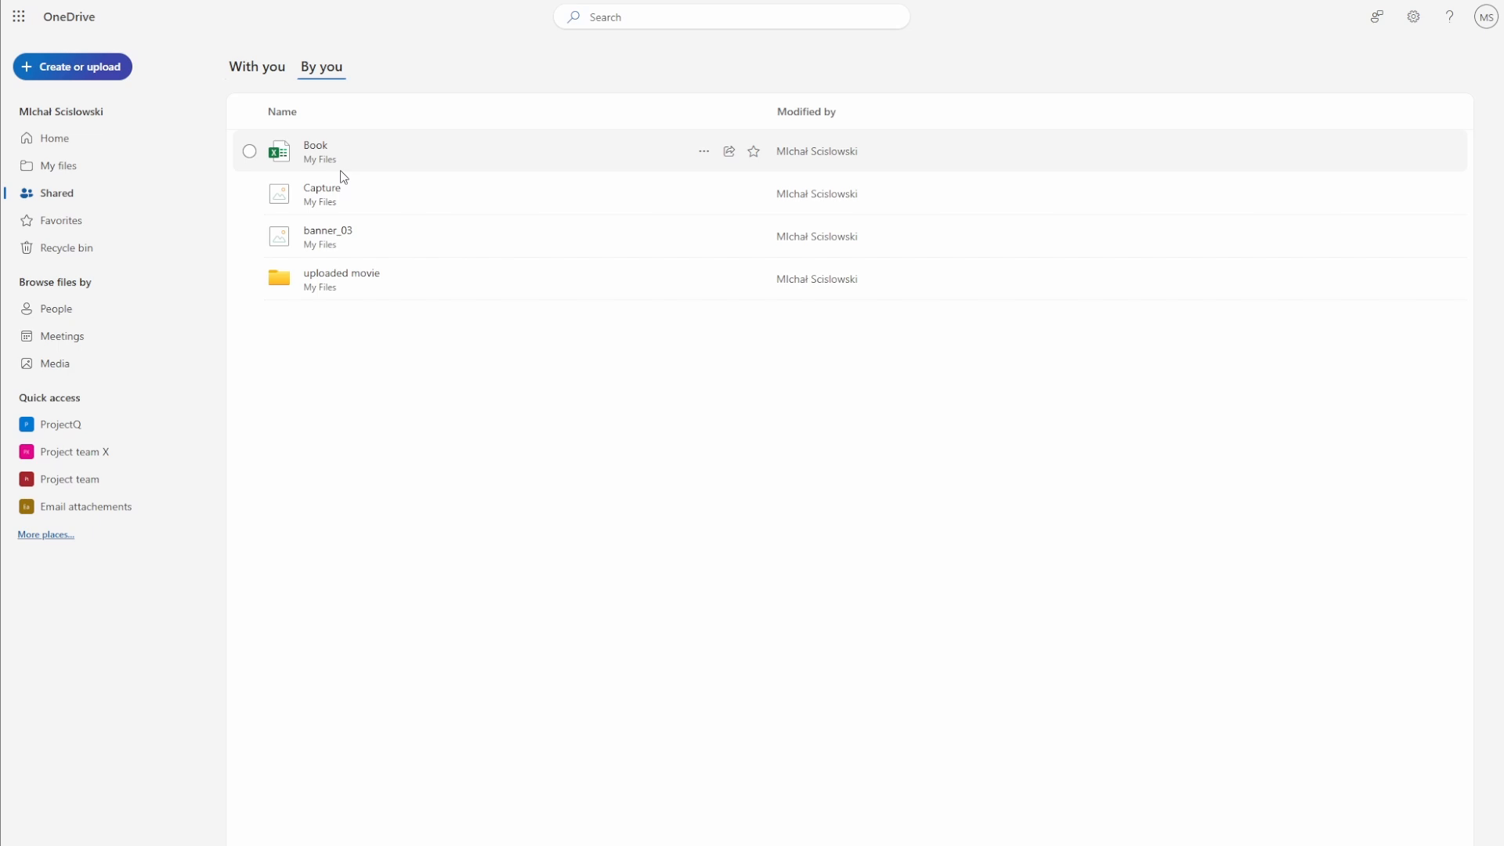
Examine the sharing access of Book.xlsx in My files, including the direct access options of the person it is shared with.
{"action": "left_click", "coordinate": [72, 176]}
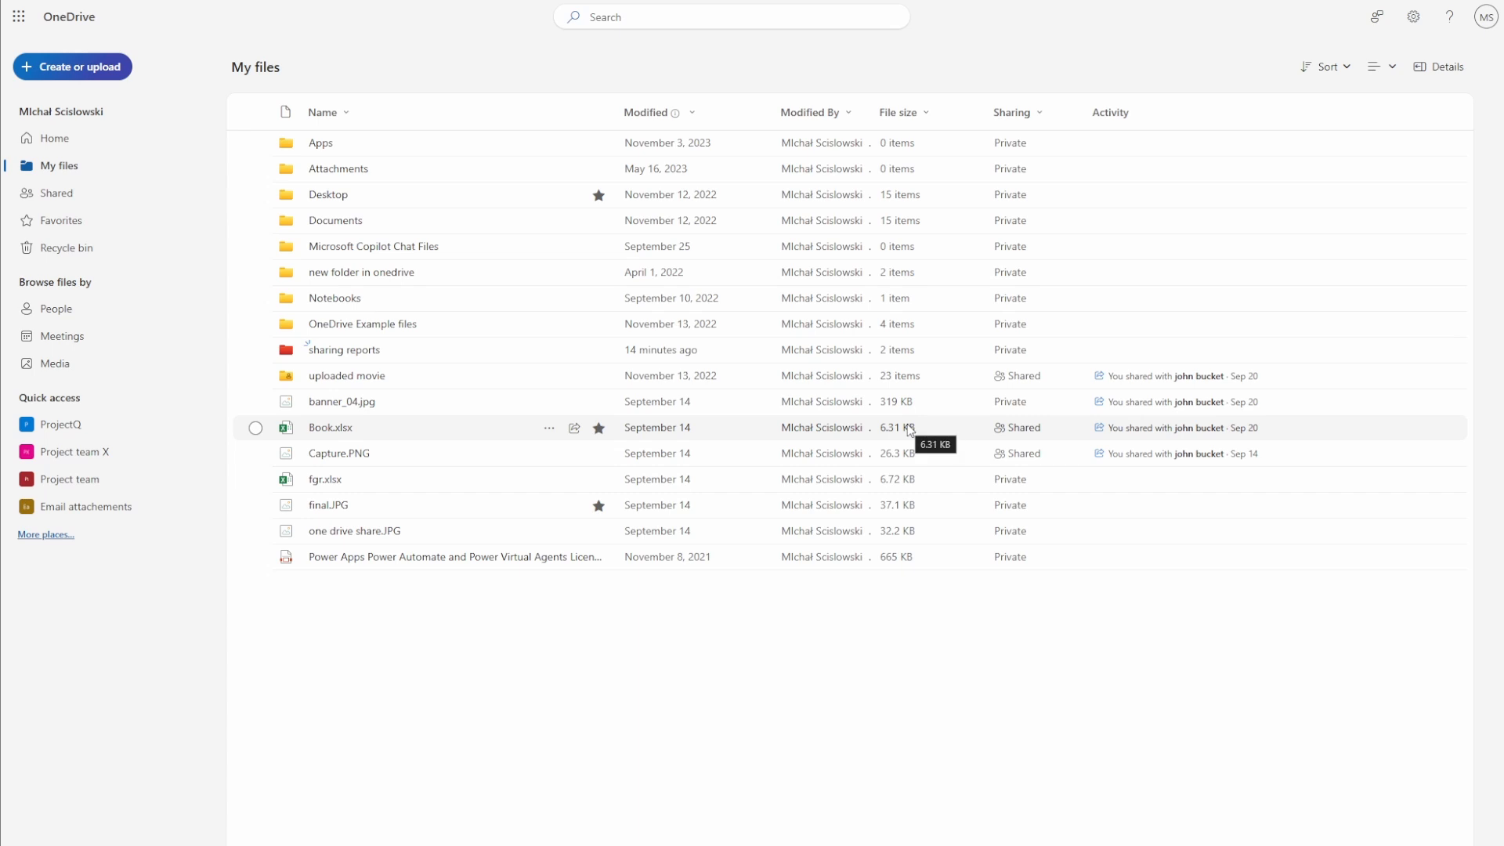
{"action": "left_click", "coordinate": [1022, 429]}
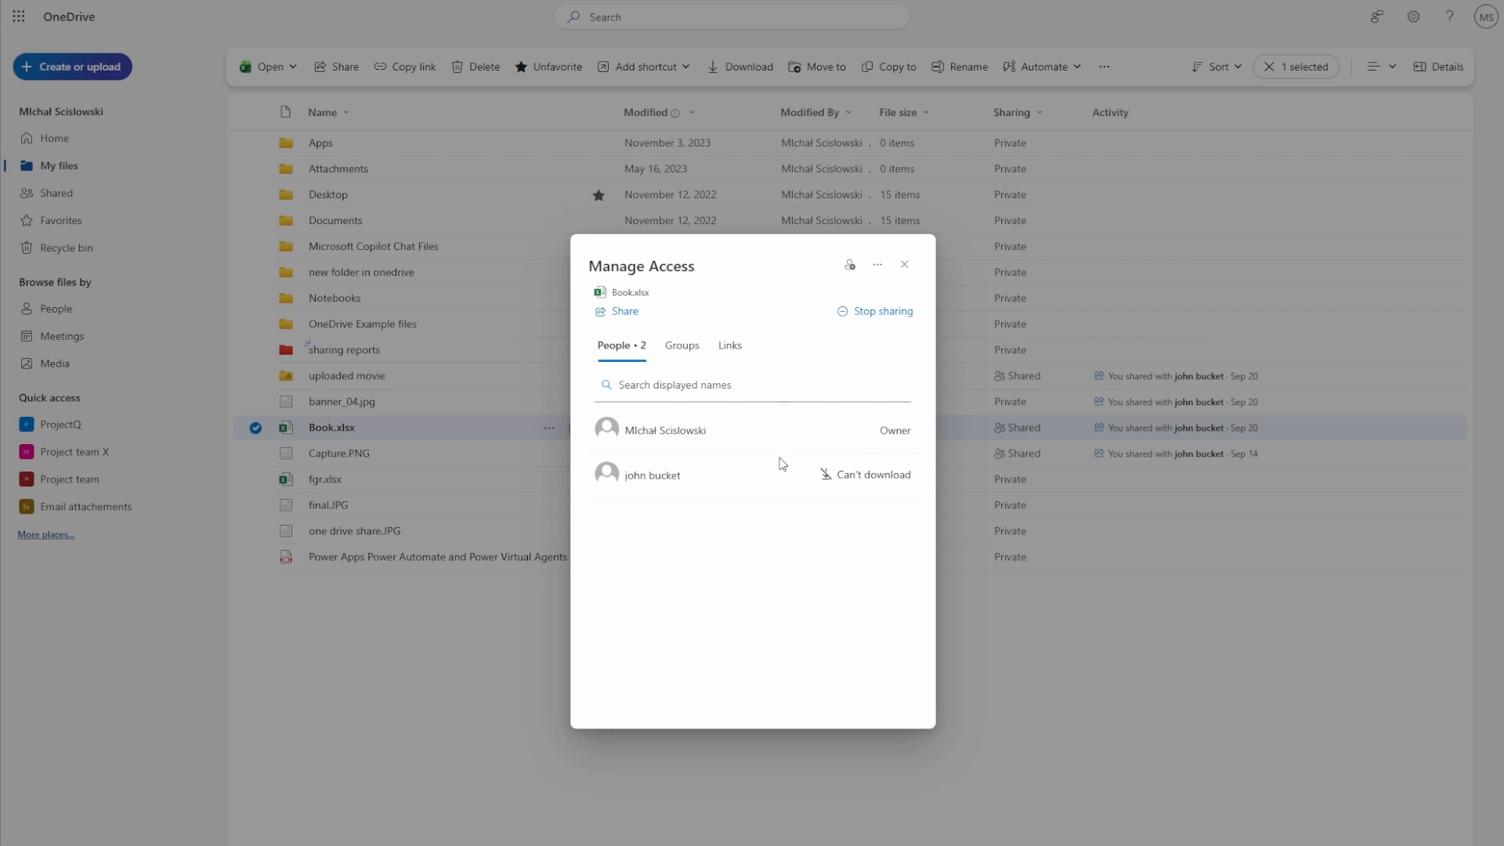
{"action": "left_click", "coordinate": [830, 480]}
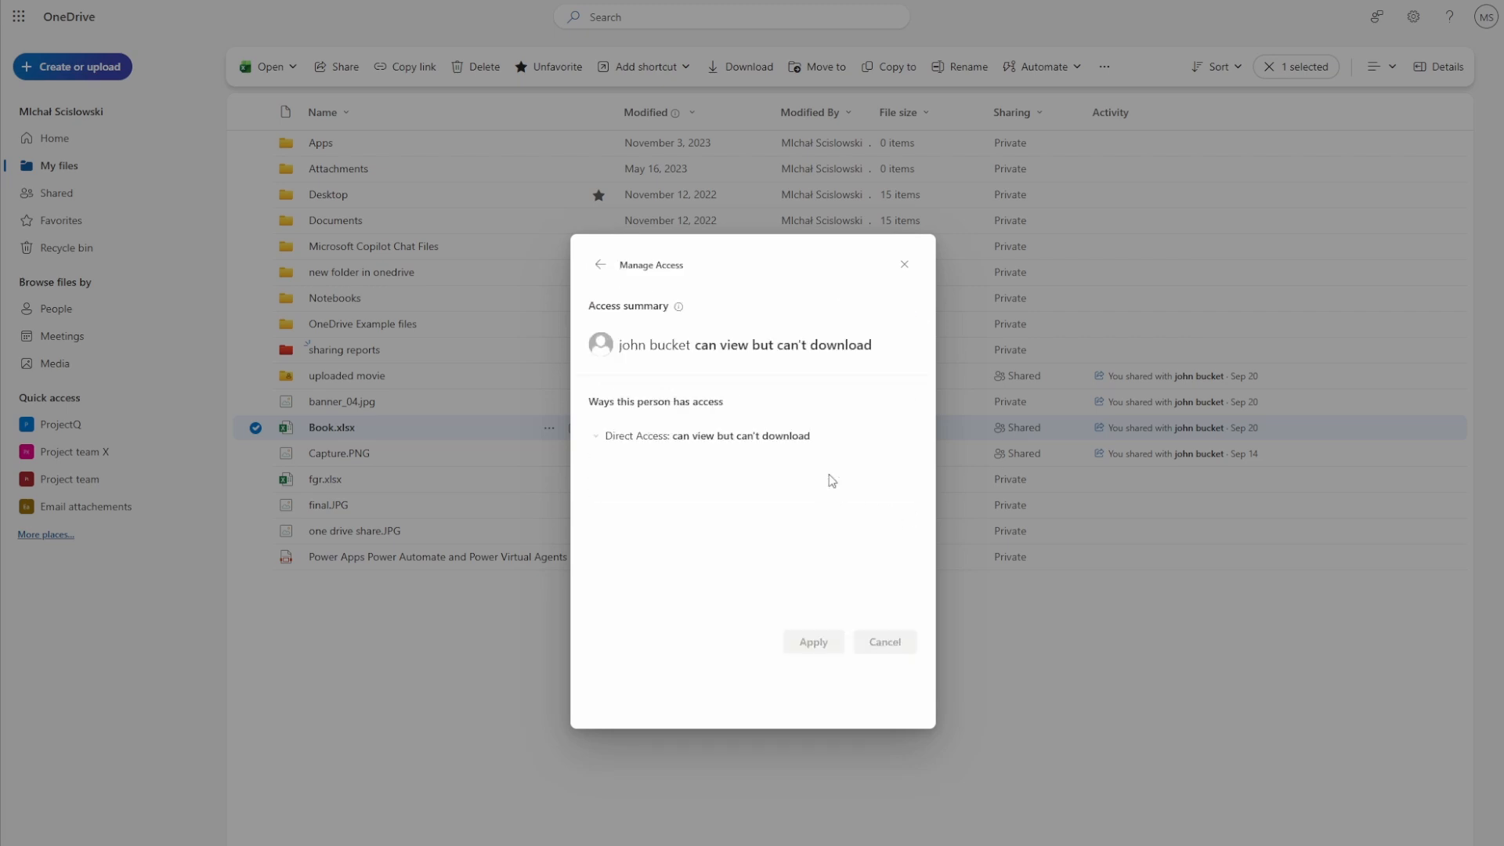
{"action": "left_click", "coordinate": [613, 437]}
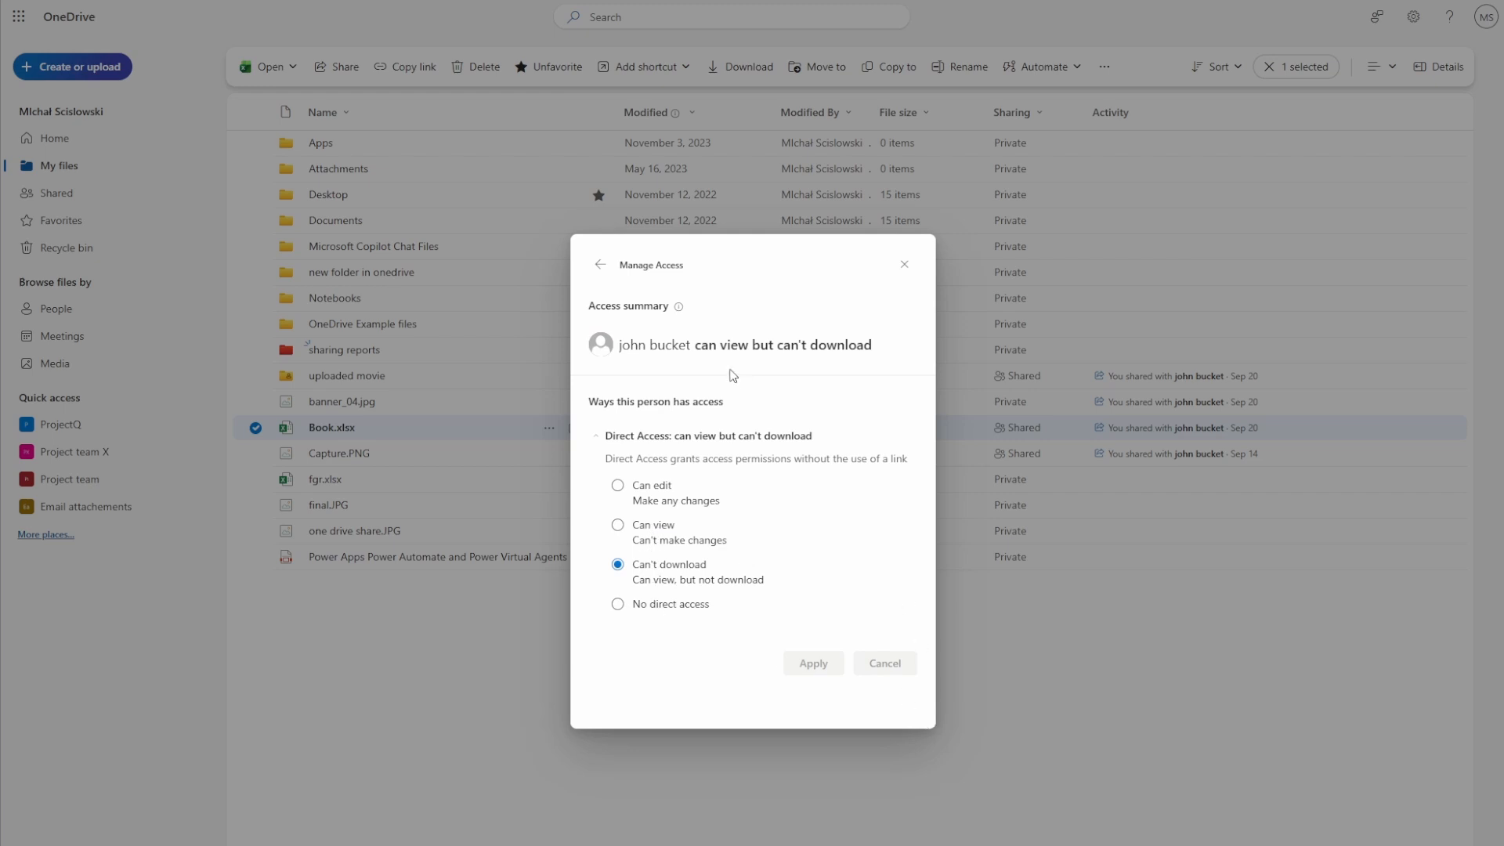
{"action": "left_click", "coordinate": [904, 266]}
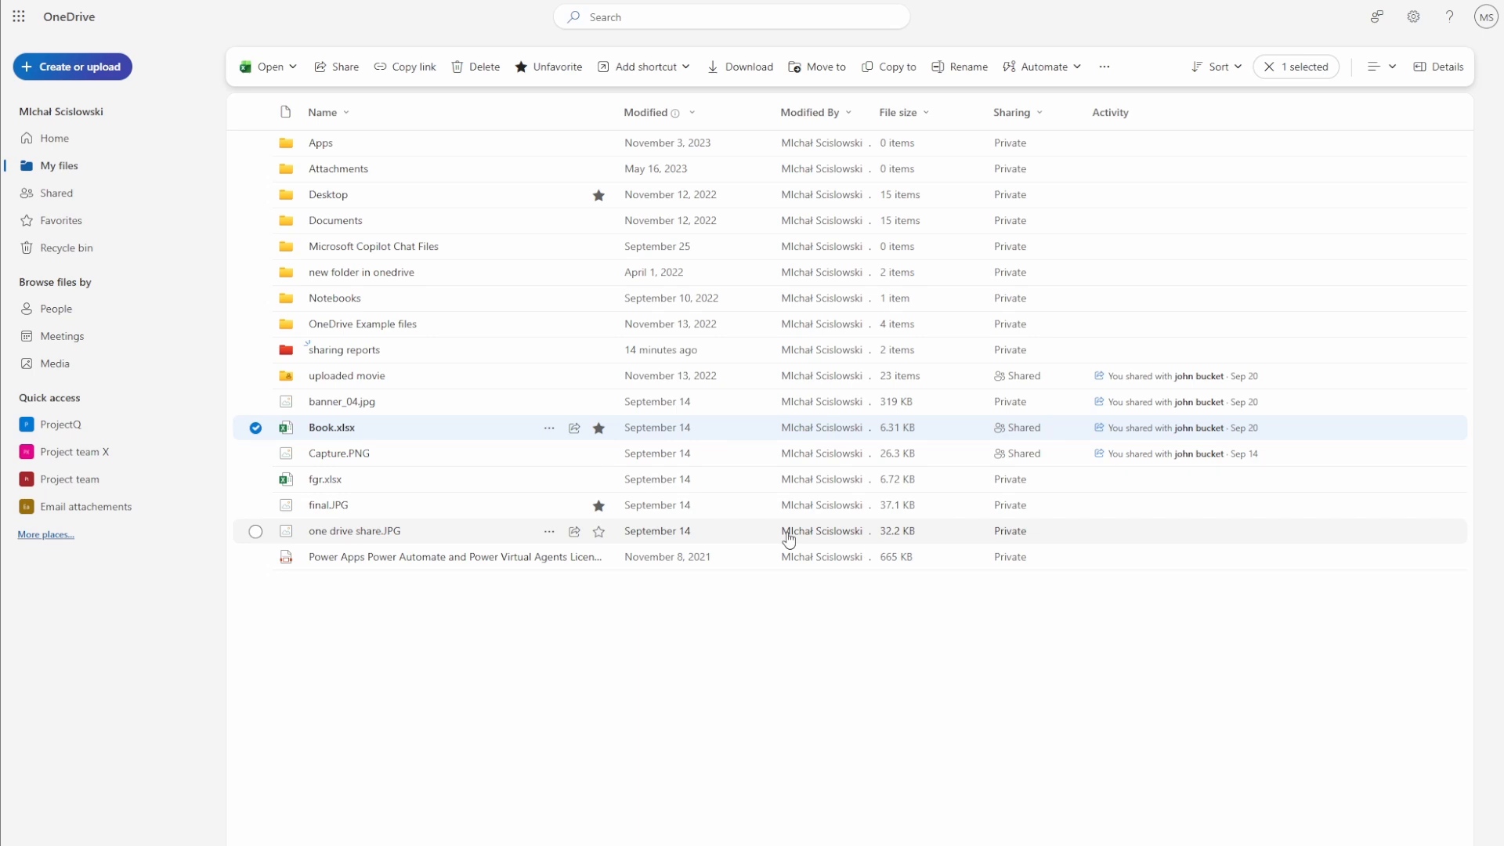
{"action": "mouse_move", "coordinate": [784, 549]}
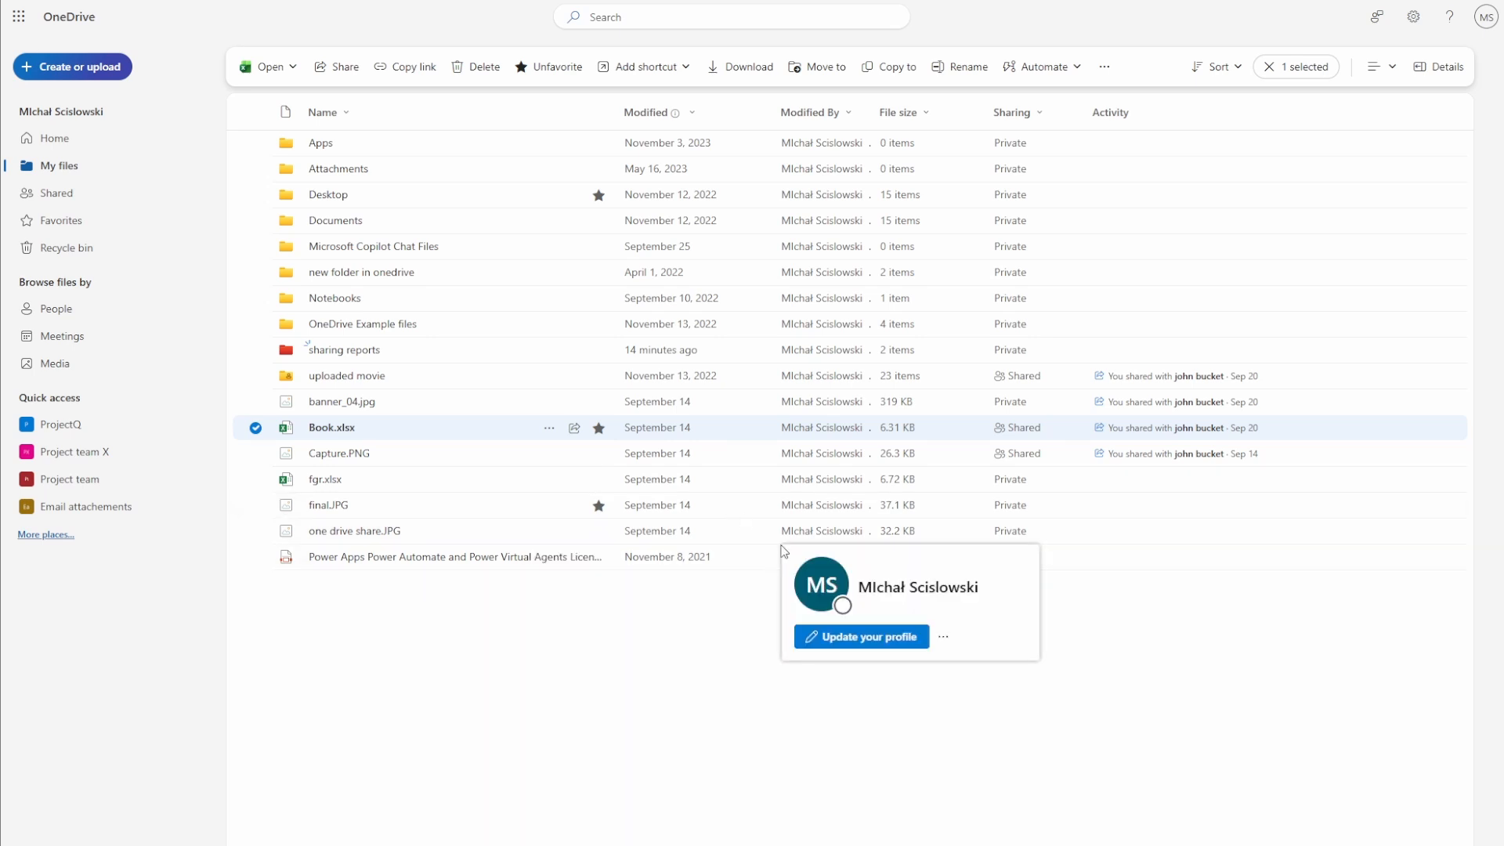
Open the More Settings page of the OneDrive settings.
{"action": "left_click", "coordinate": [1413, 19]}
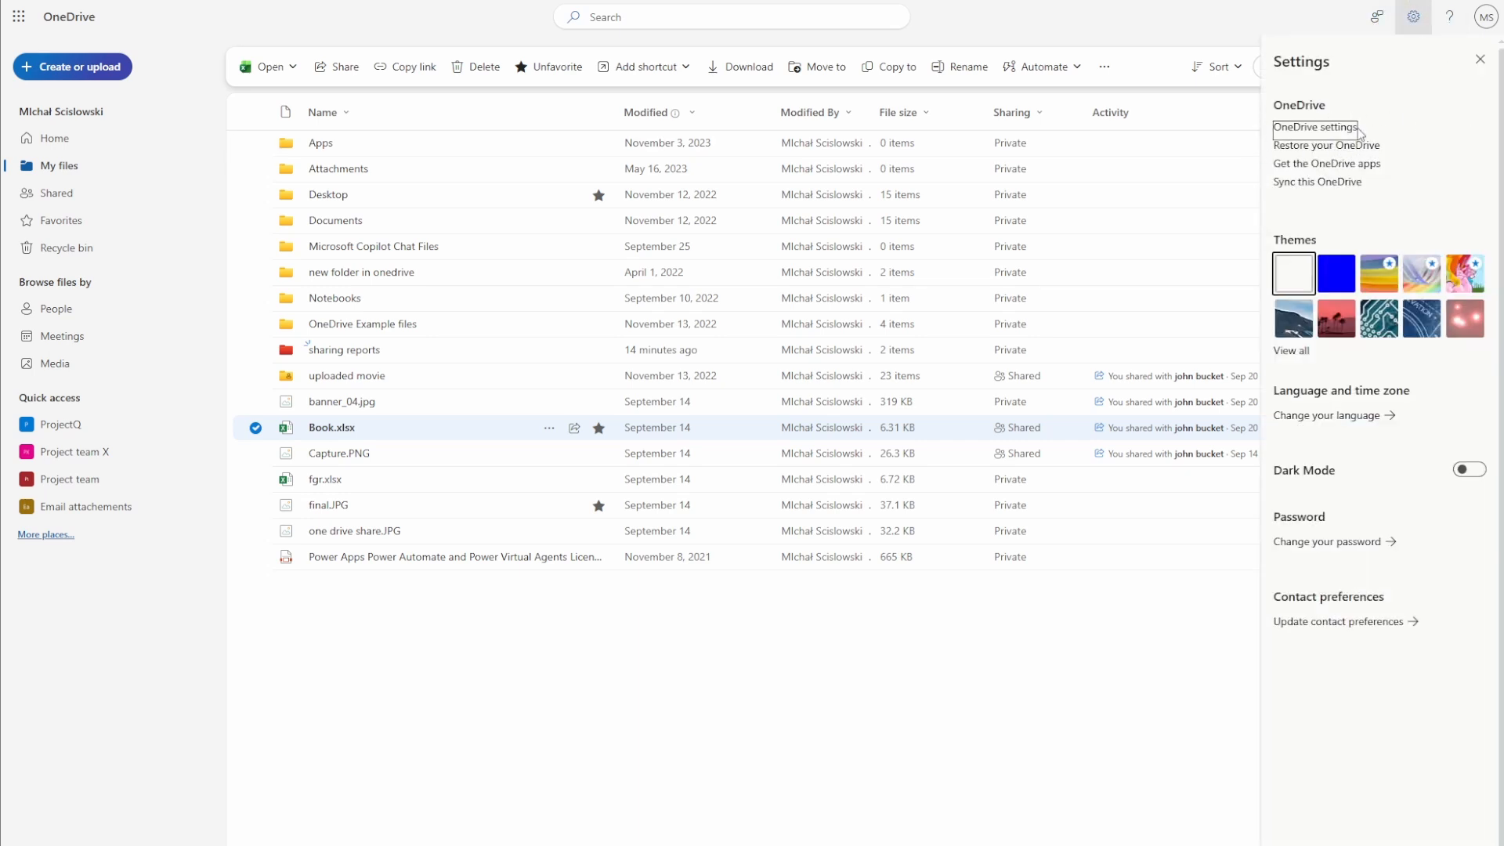
{"action": "left_click", "coordinate": [1317, 127]}
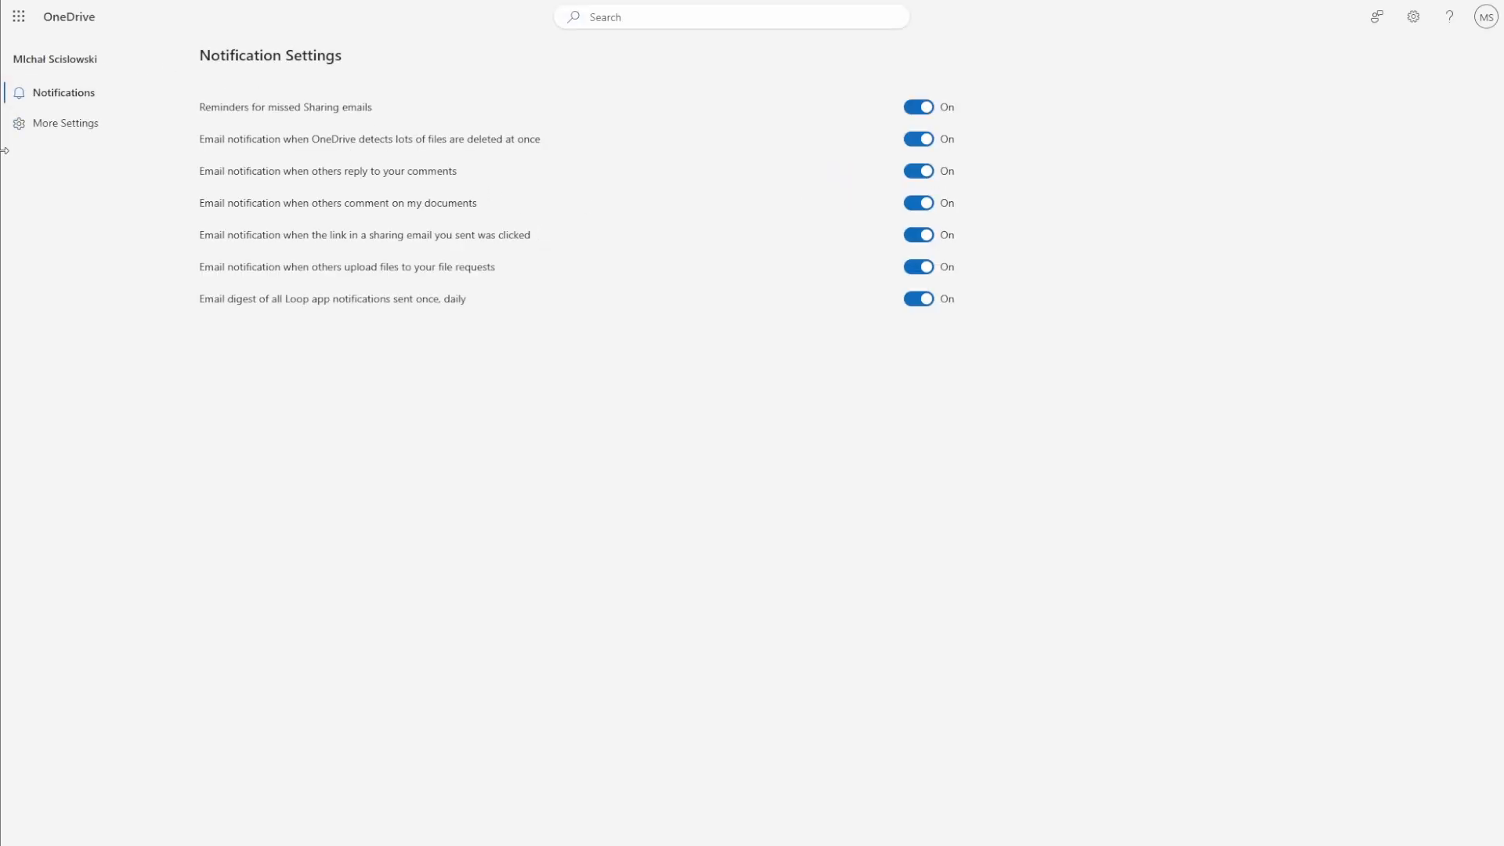
{"action": "left_click", "coordinate": [92, 132]}
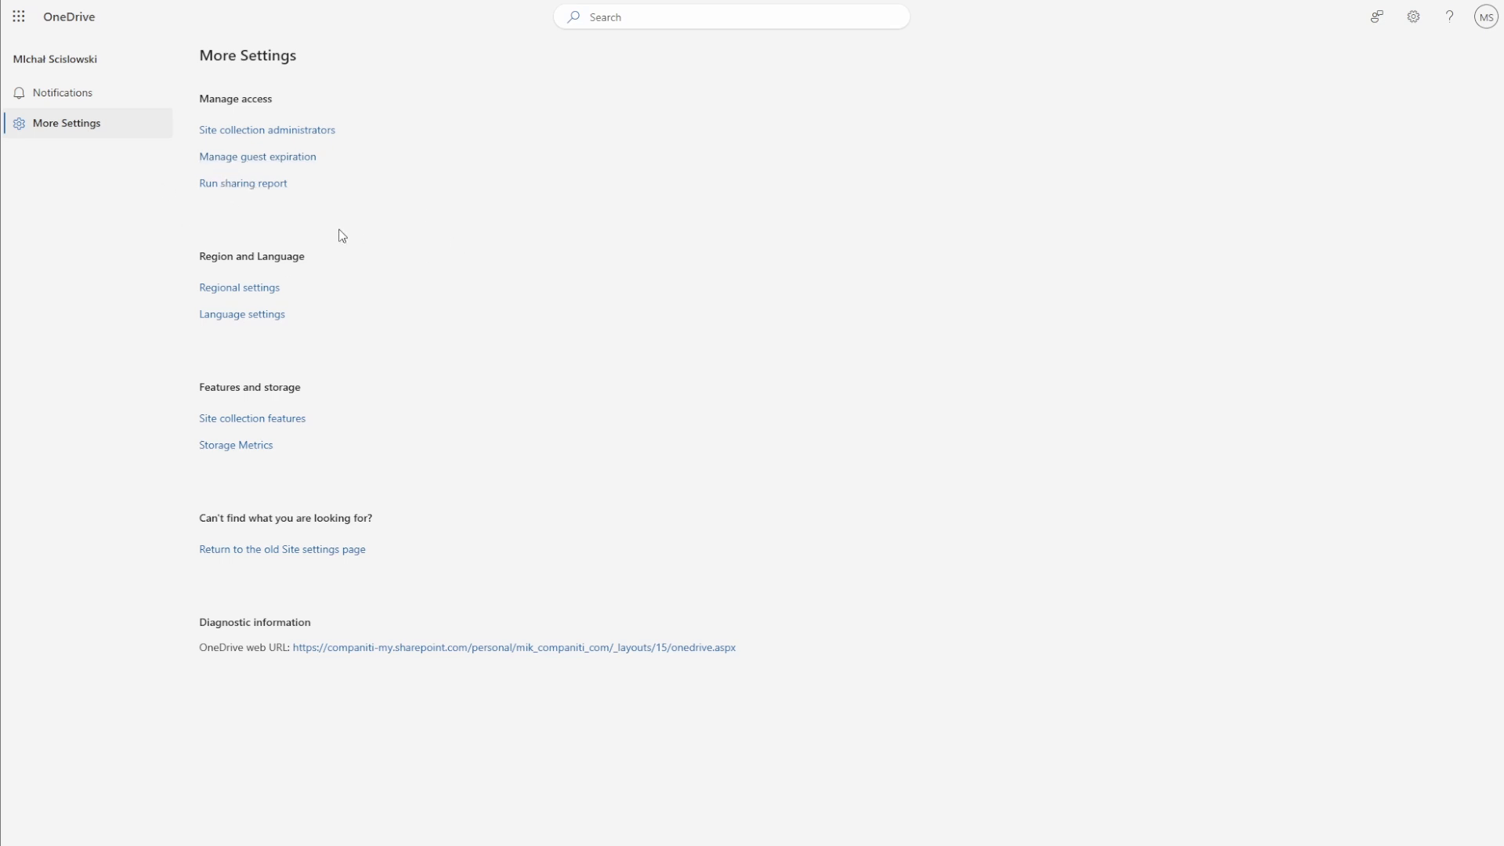
Run a sharing report and save it to the existing "sharing reports" folder in My files.
{"action": "left_click", "coordinate": [232, 185]}
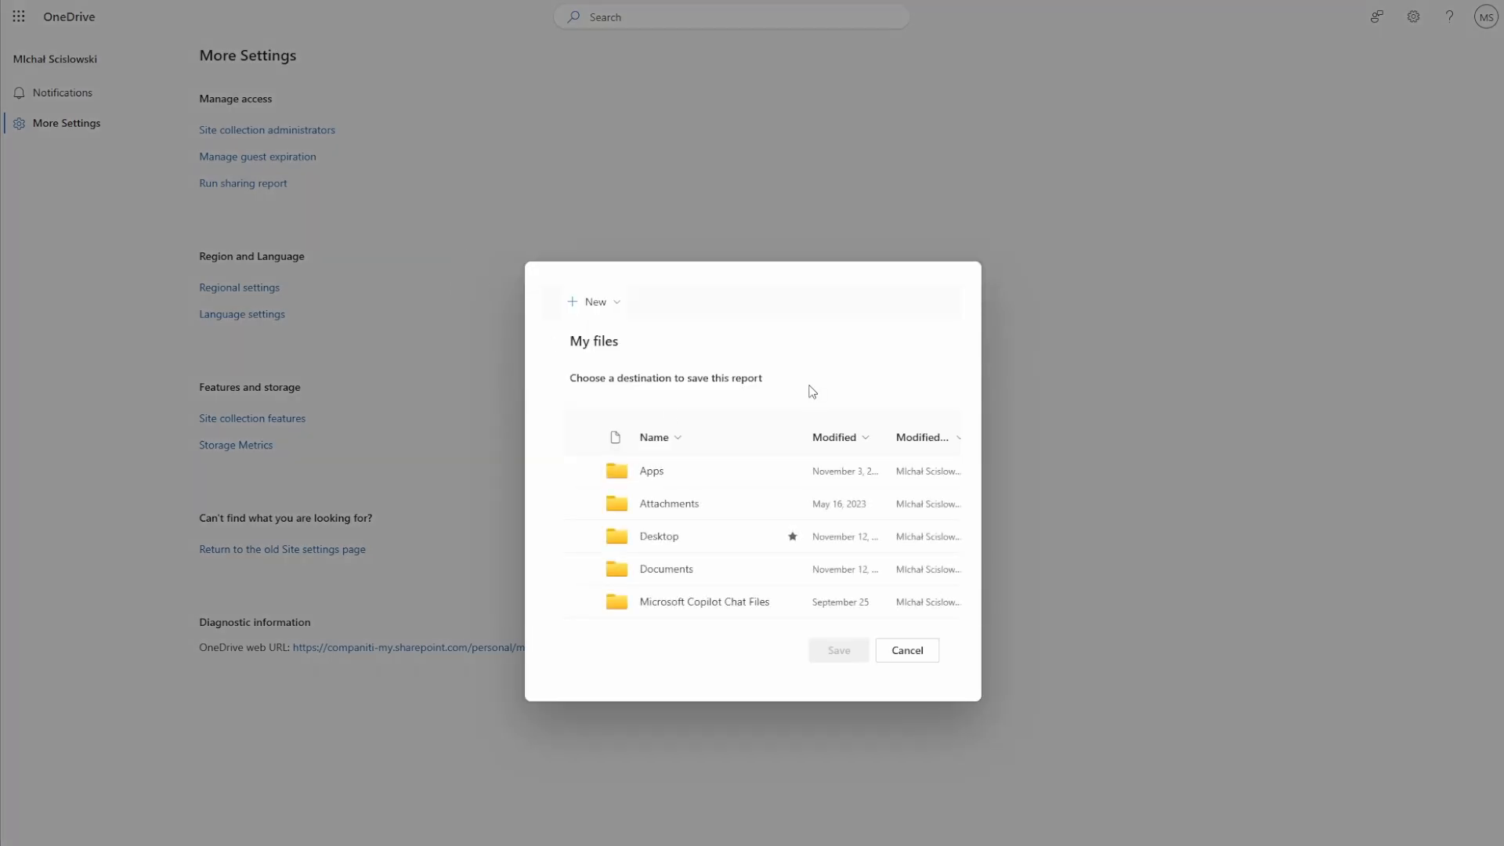
{"action": "scroll", "coordinate": [759, 470], "scroll_direction": "down", "scroll_amount": 3}
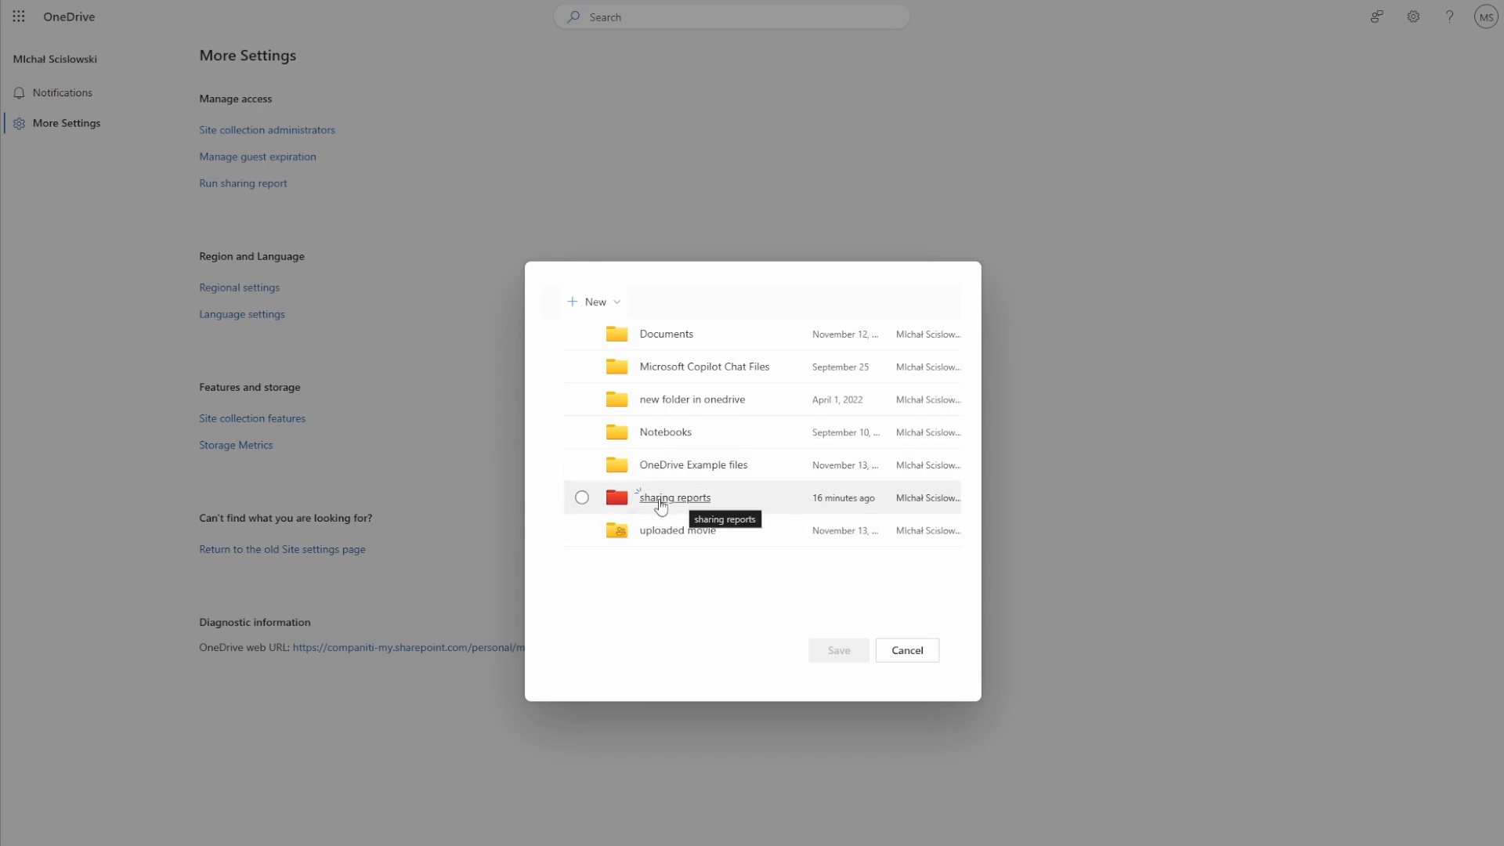
{"action": "scroll", "coordinate": [649, 501], "scroll_direction": "up", "scroll_amount": 3}
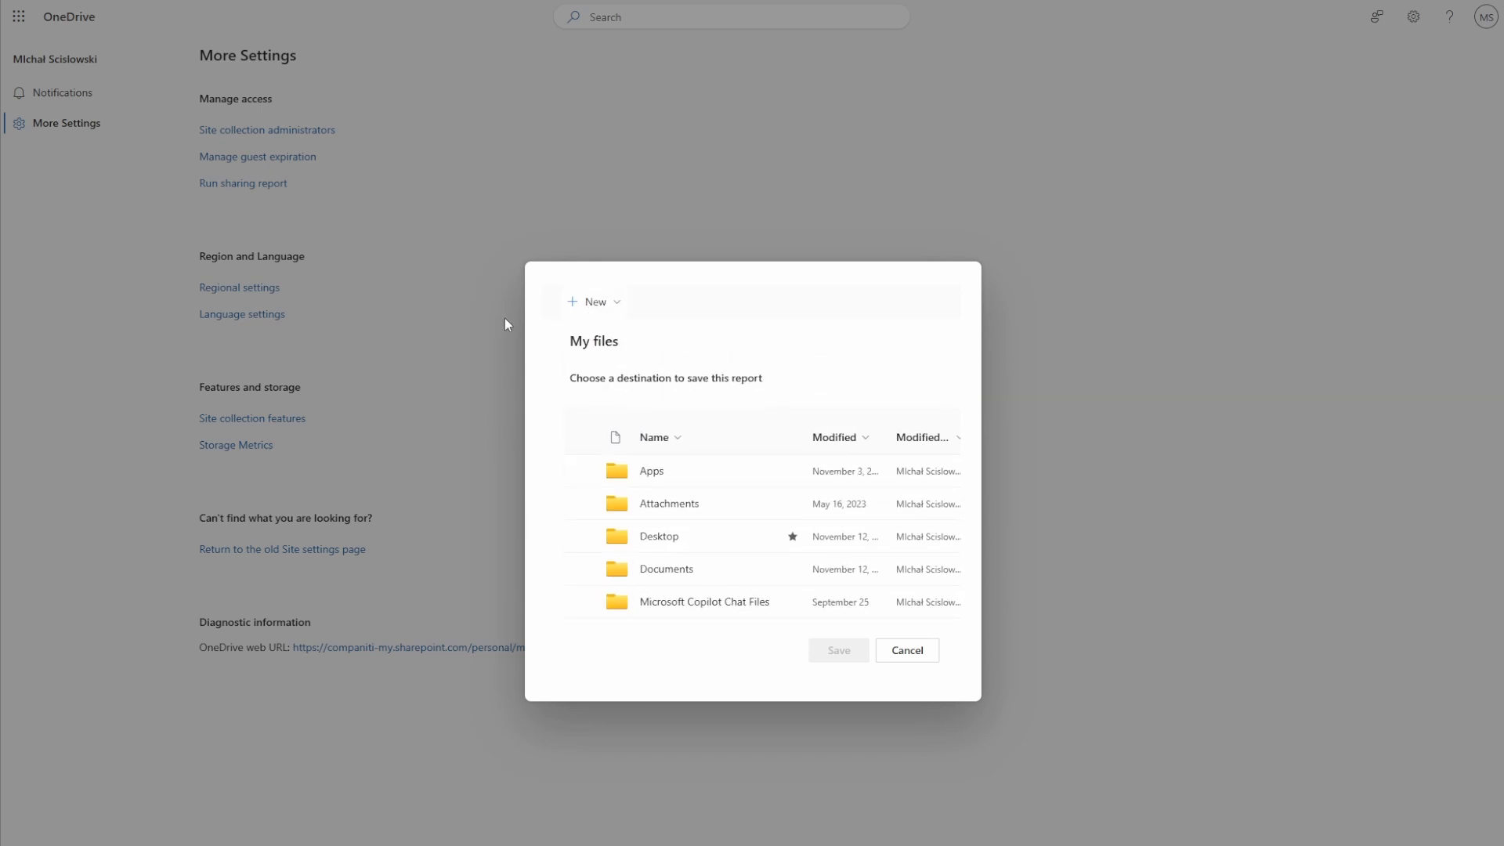
{"action": "scroll", "coordinate": [736, 556], "scroll_direction": "down", "scroll_amount": 2}
{"action": "scroll", "coordinate": [711, 535], "scroll_direction": "down", "scroll_amount": 1}
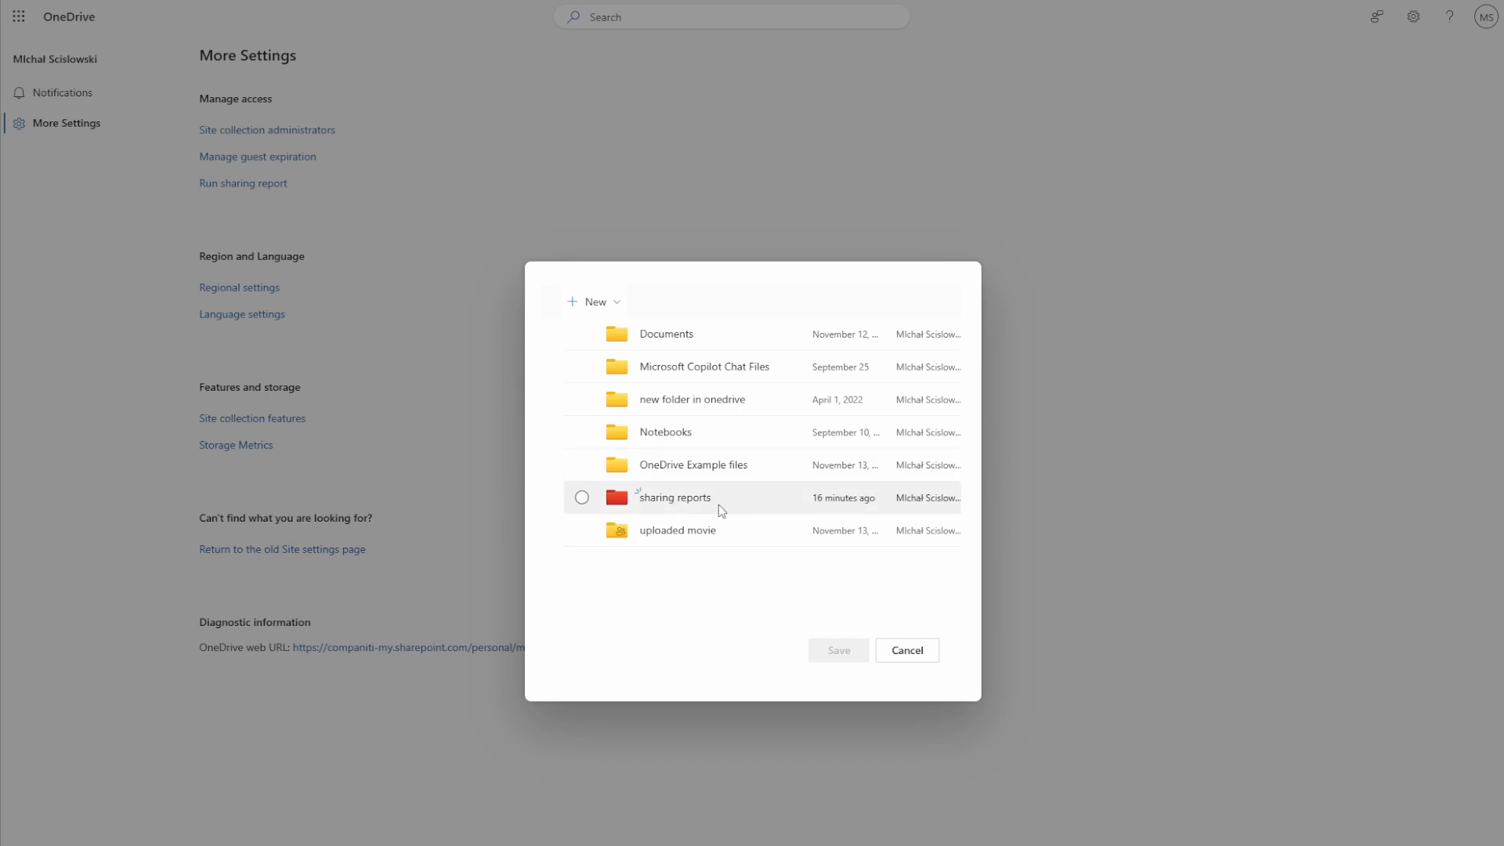
{"action": "left_click", "coordinate": [672, 501]}
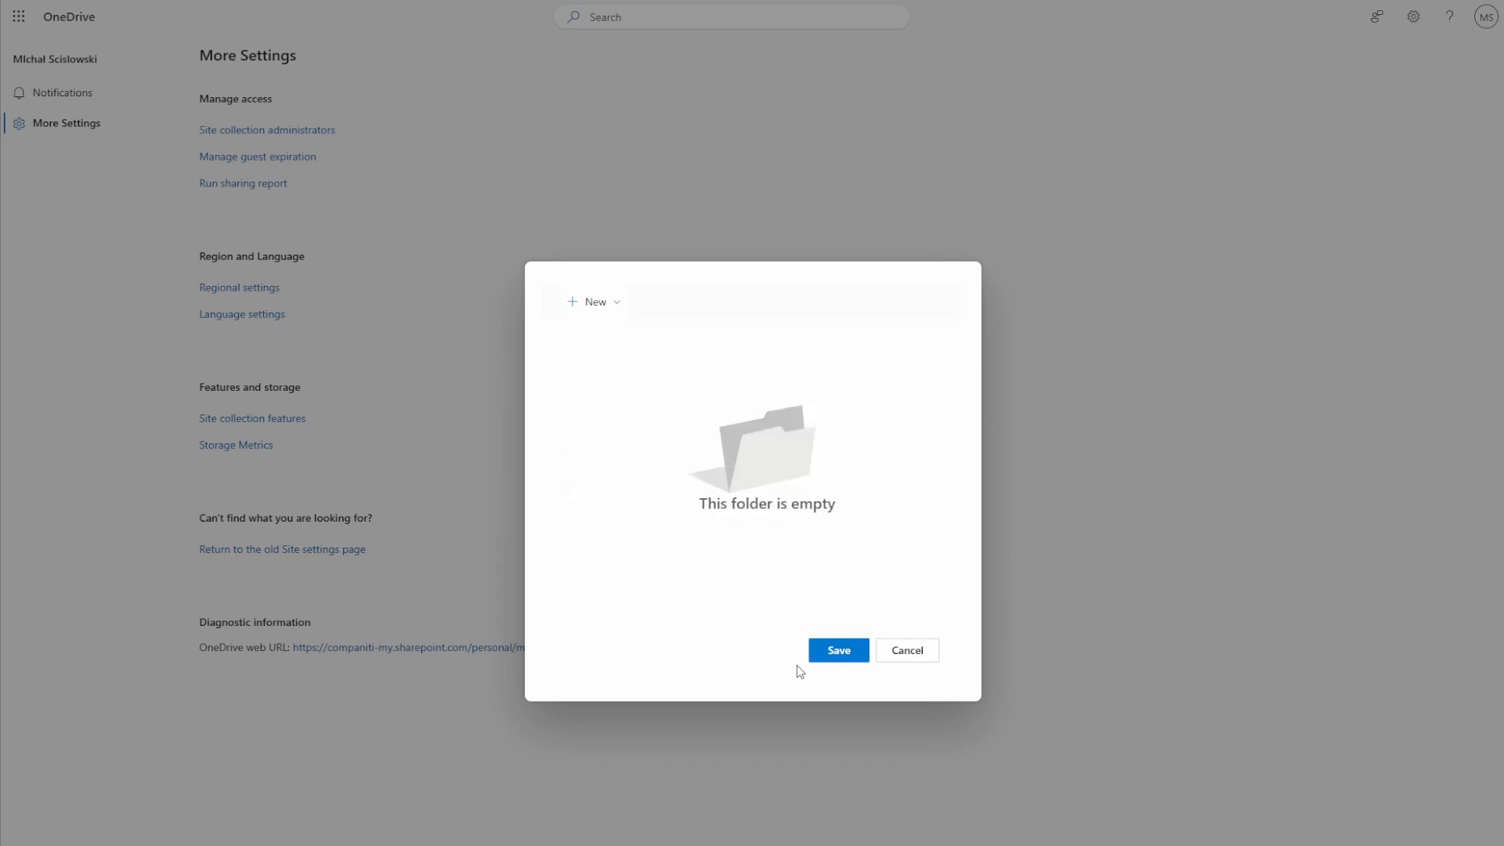
{"action": "left_click", "coordinate": [839, 650]}
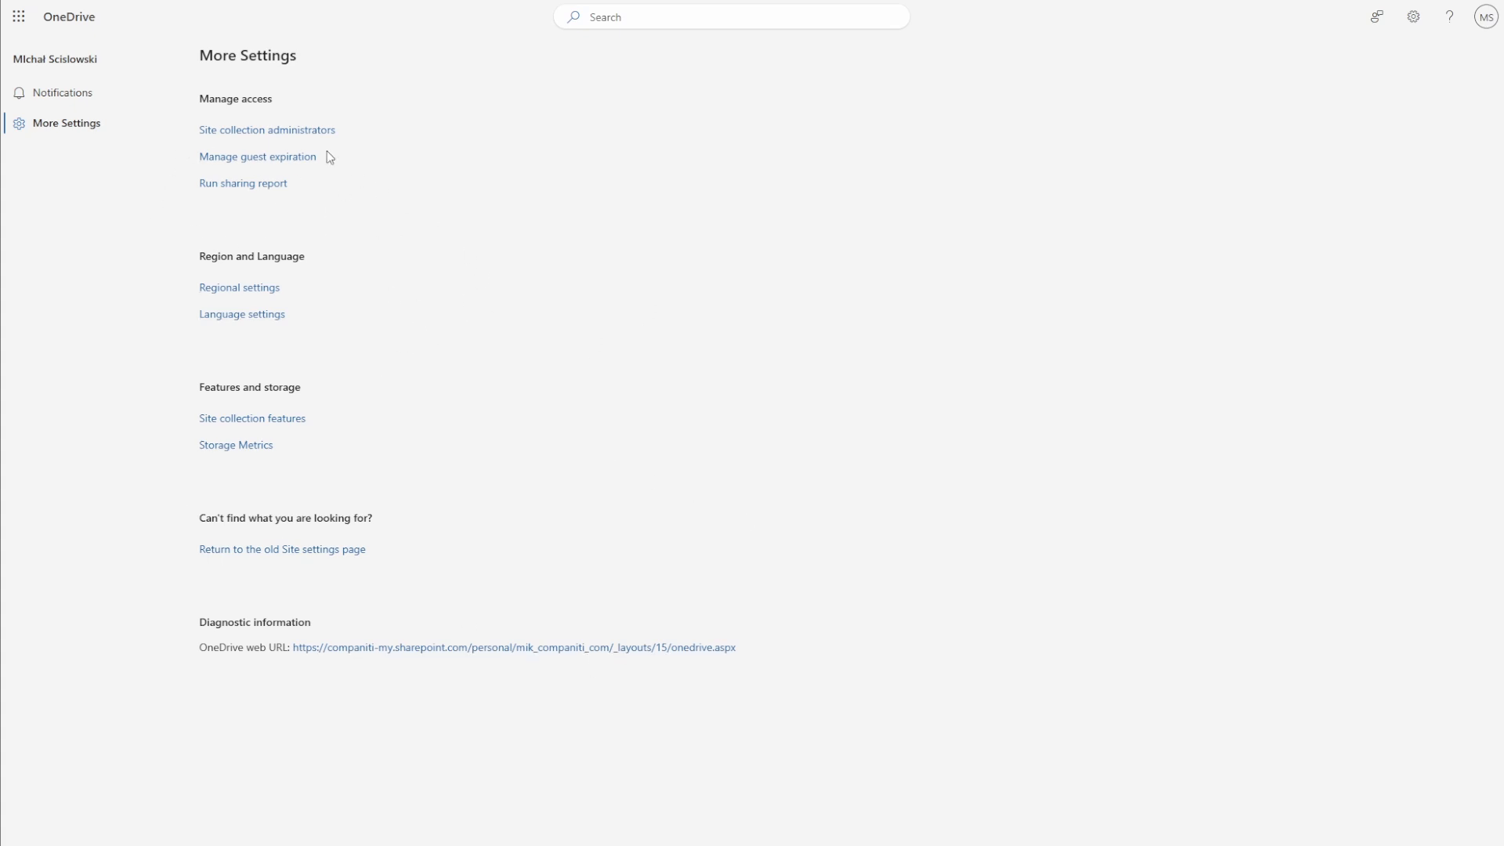
Go to the results folder of the running sharing report, refresh it and open the newly generated CSV report.
{"action": "left_click", "coordinate": [245, 185]}
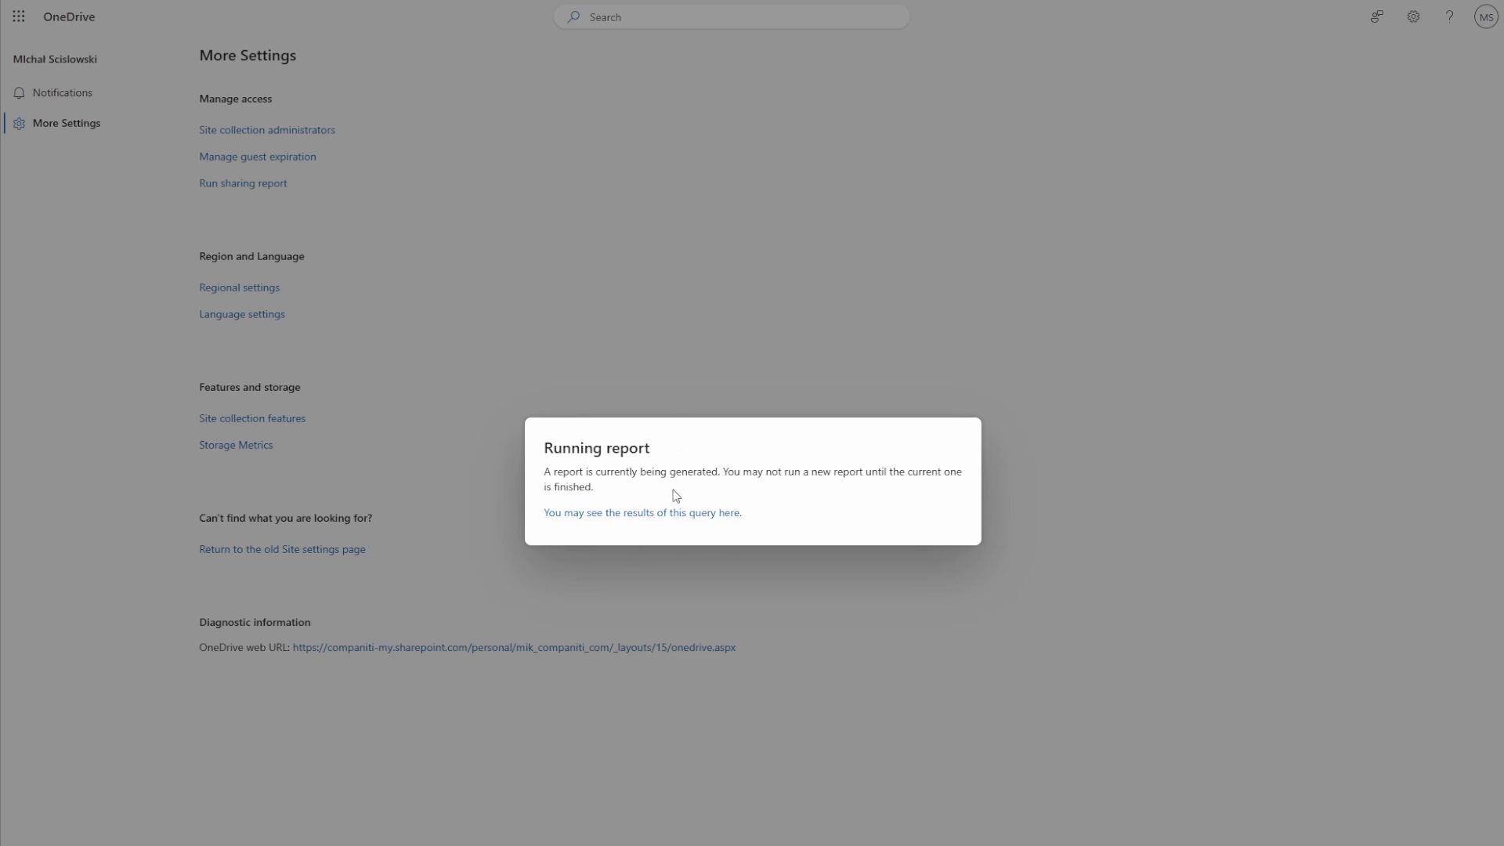
{"action": "left_click", "coordinate": [648, 513]}
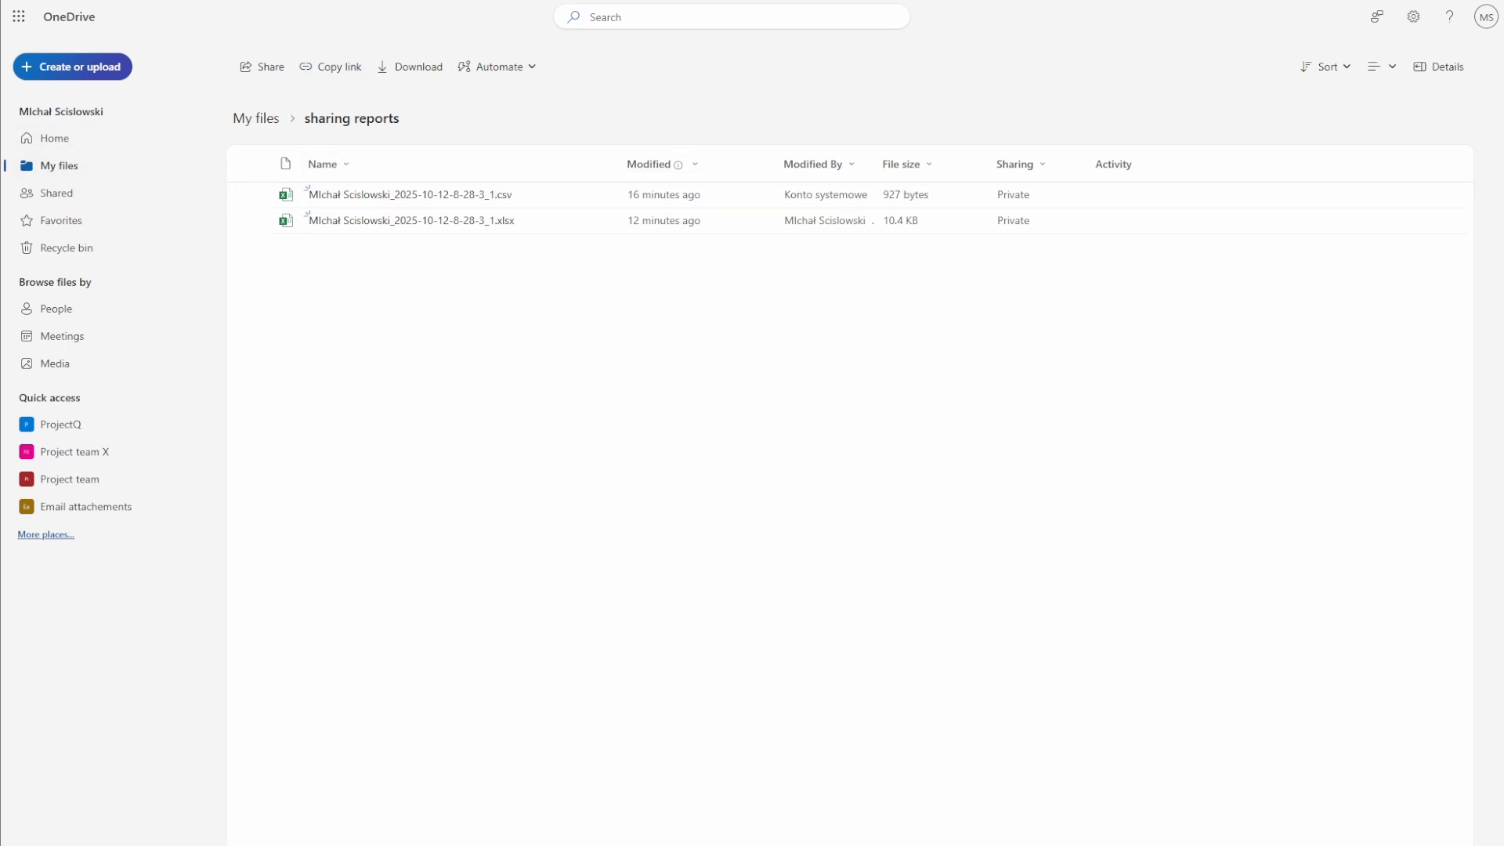
{"action": "key", "text": "F5"}
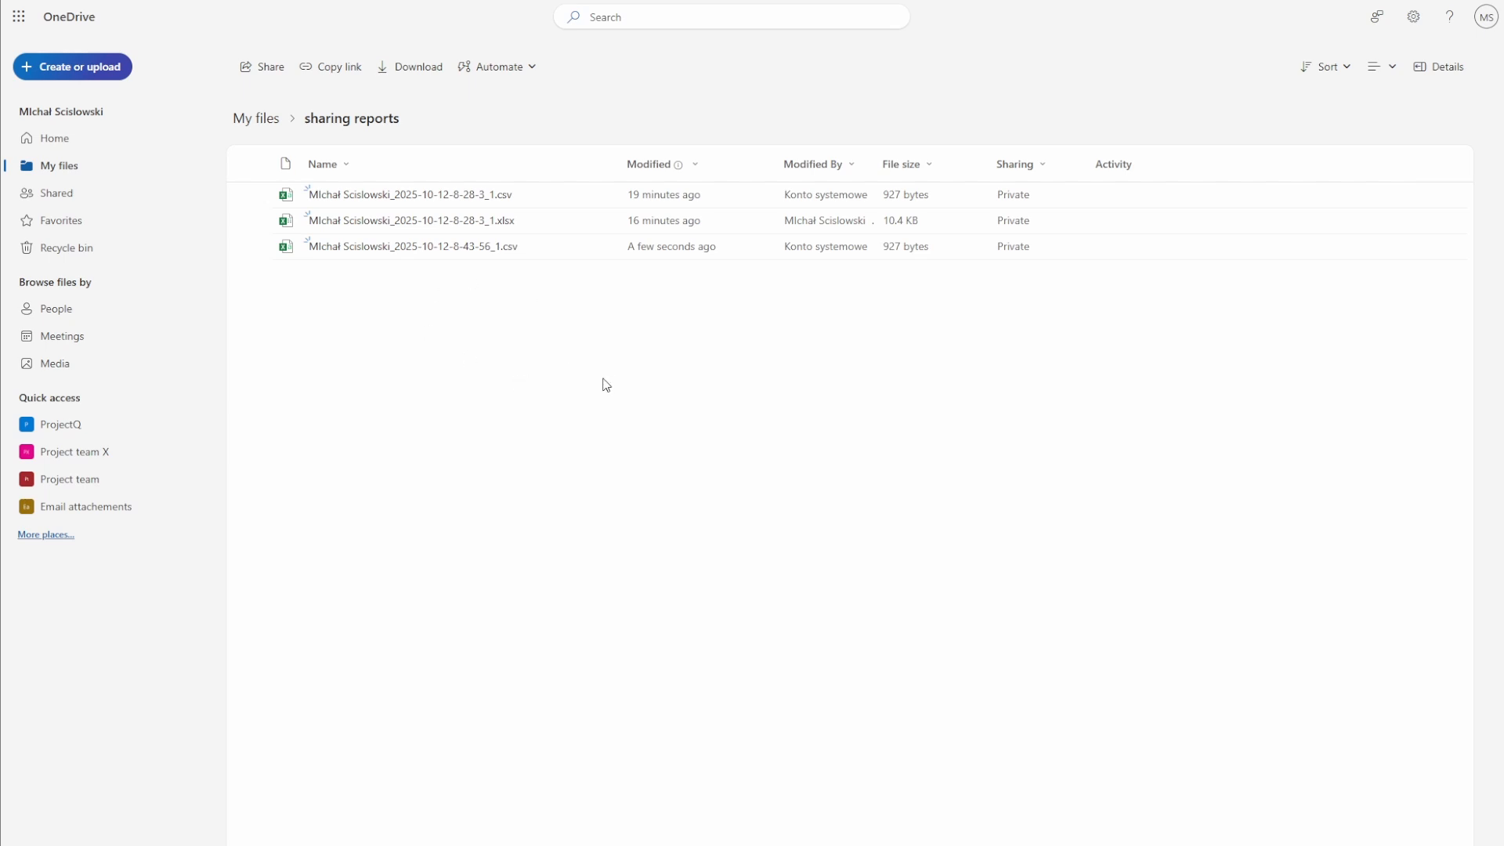
{"action": "left_click", "coordinate": [407, 247]}
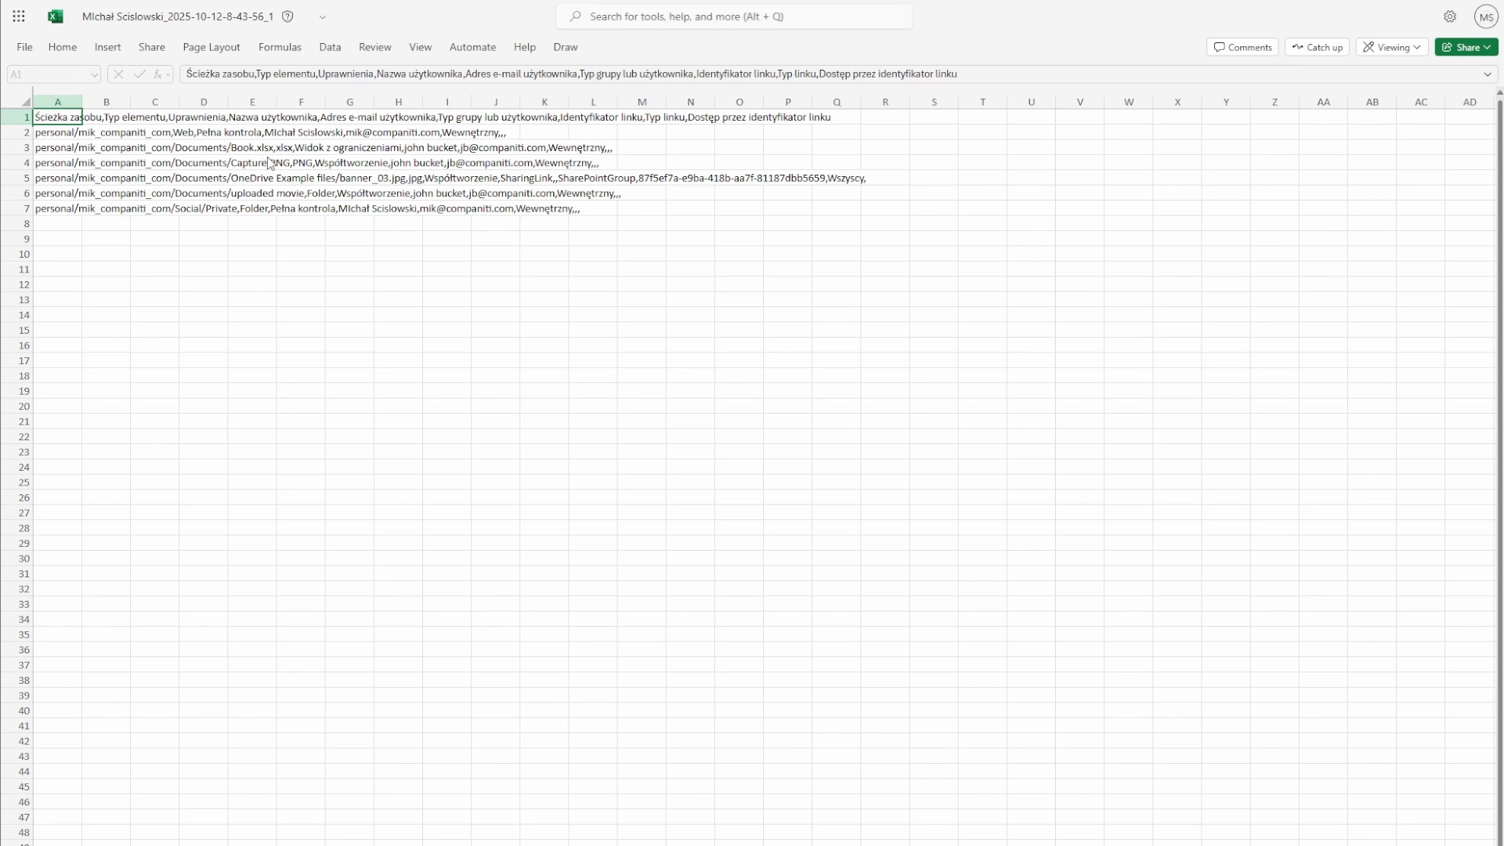
{"action": "left_click", "coordinate": [56, 102]}
{"action": "left_click", "coordinate": [305, 313]}
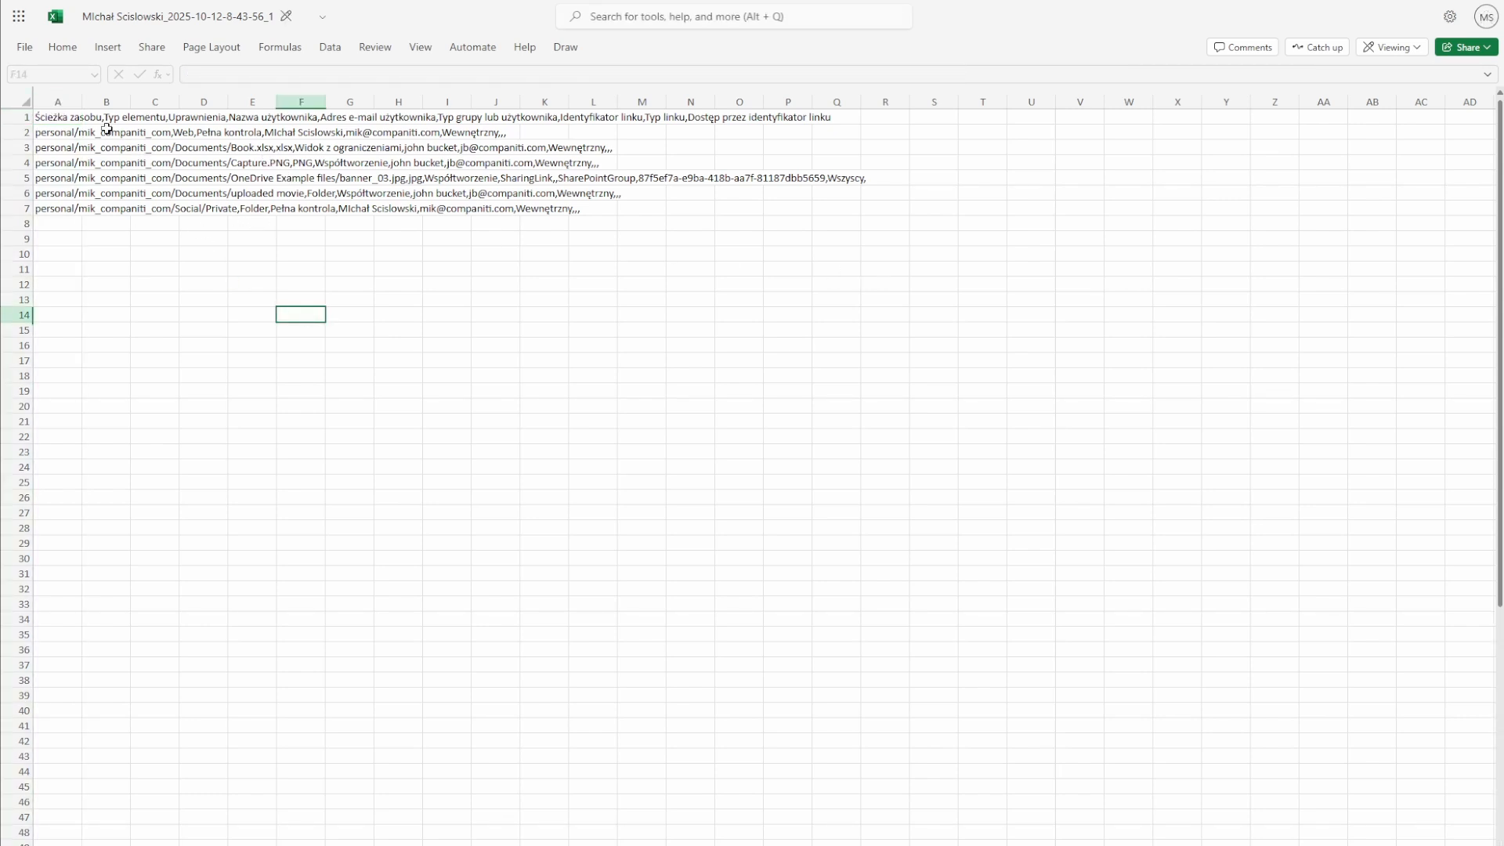
{"action": "left_click", "coordinate": [62, 132]}
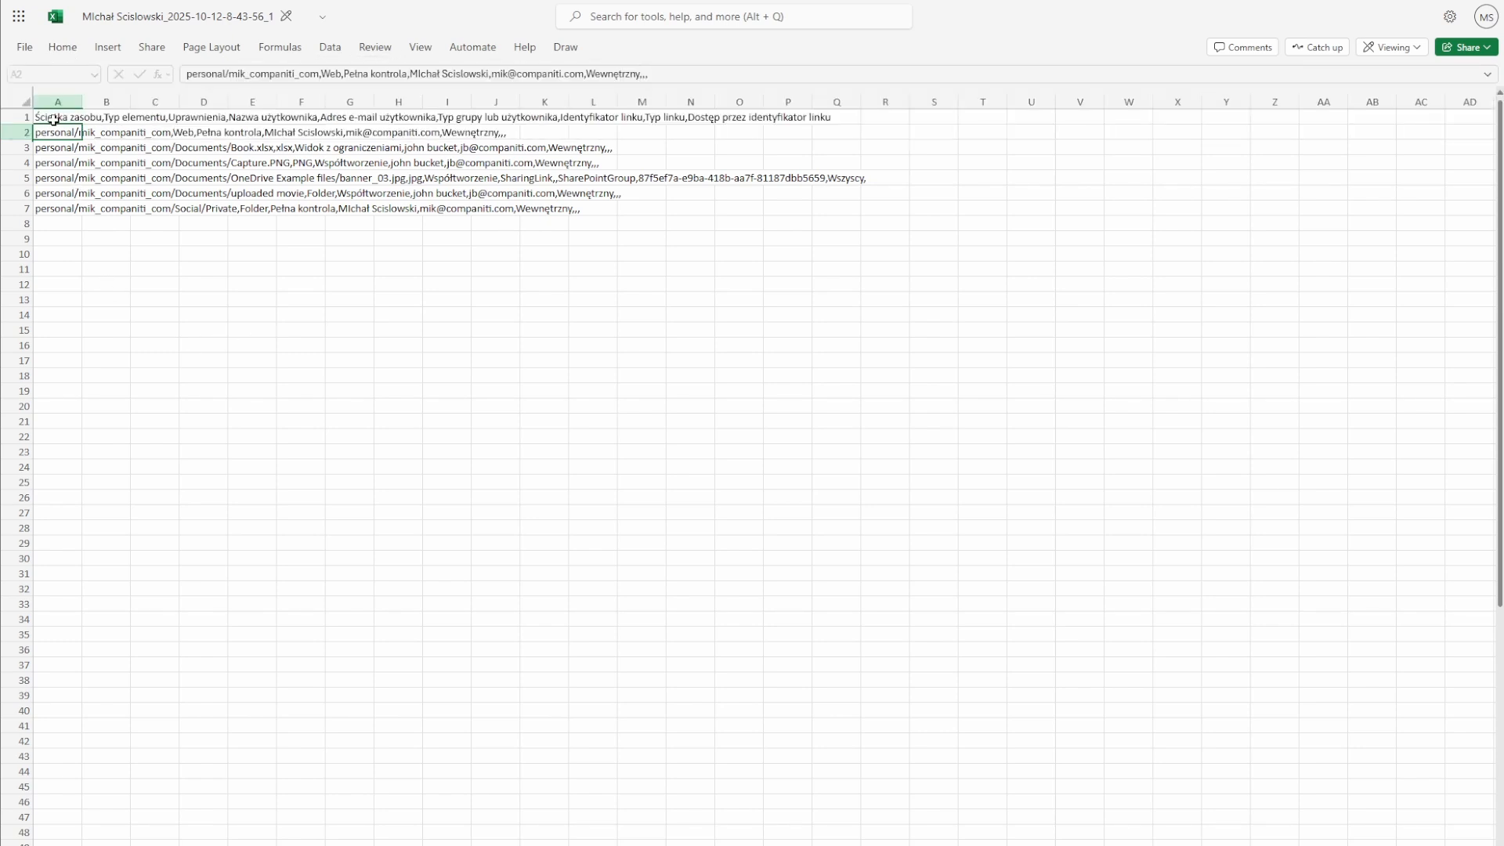
{"action": "left_click", "coordinate": [57, 102]}
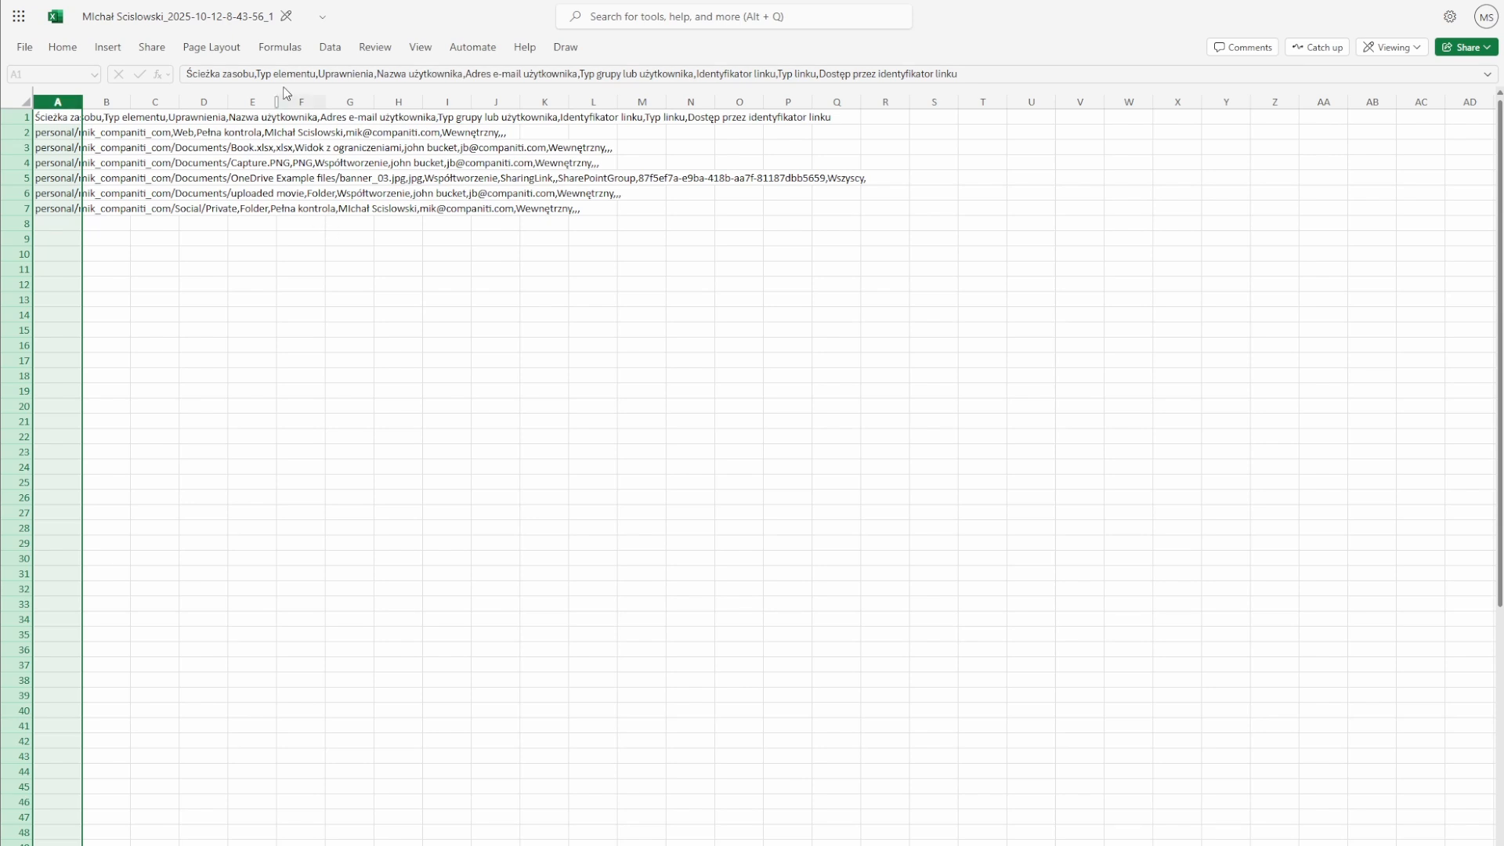
{"action": "left_click", "coordinate": [329, 48]}
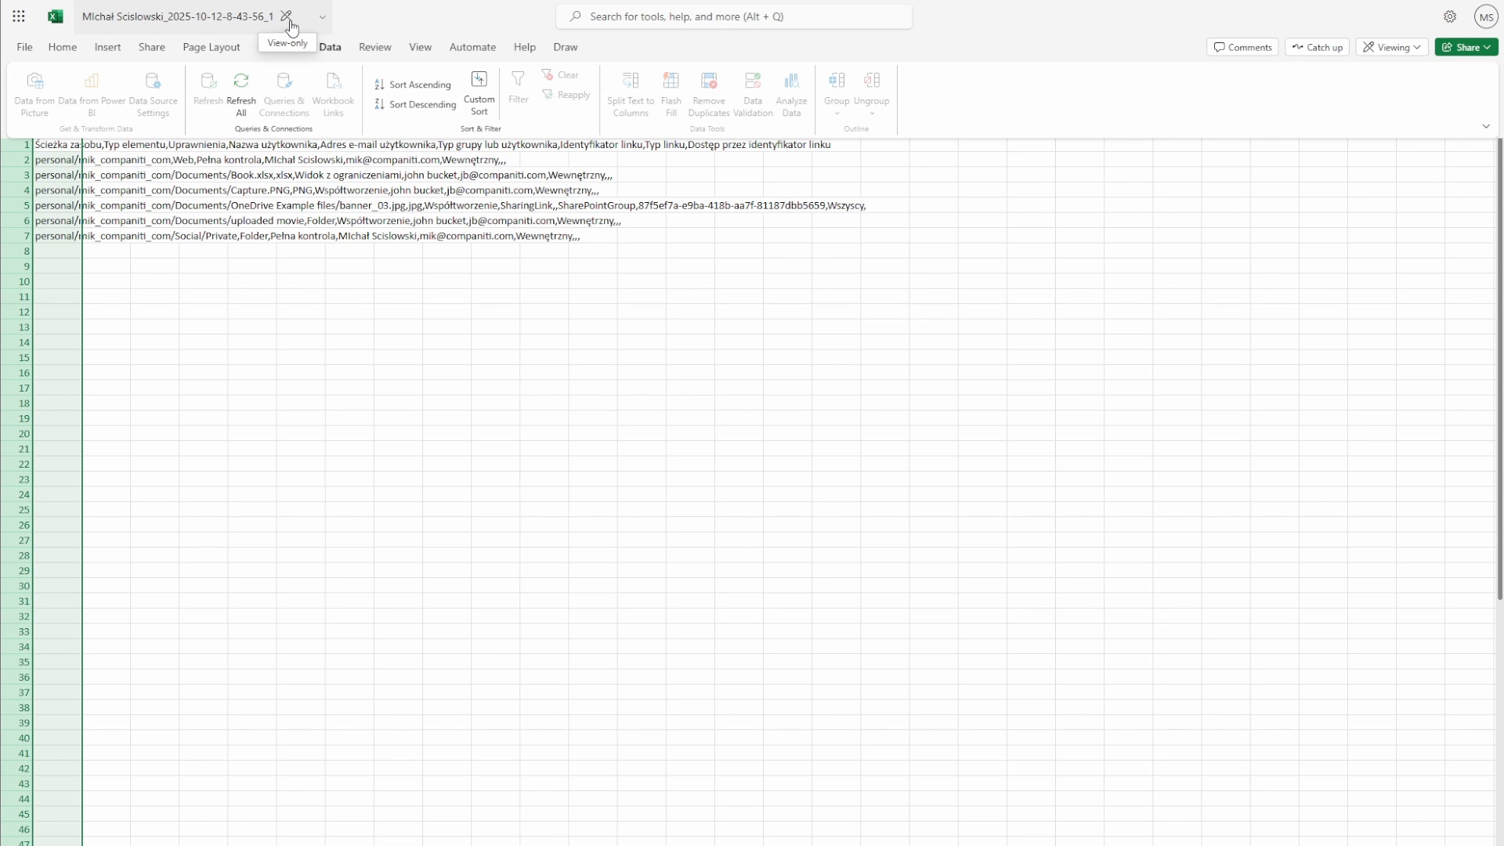
{"action": "left_click", "coordinate": [316, 20]}
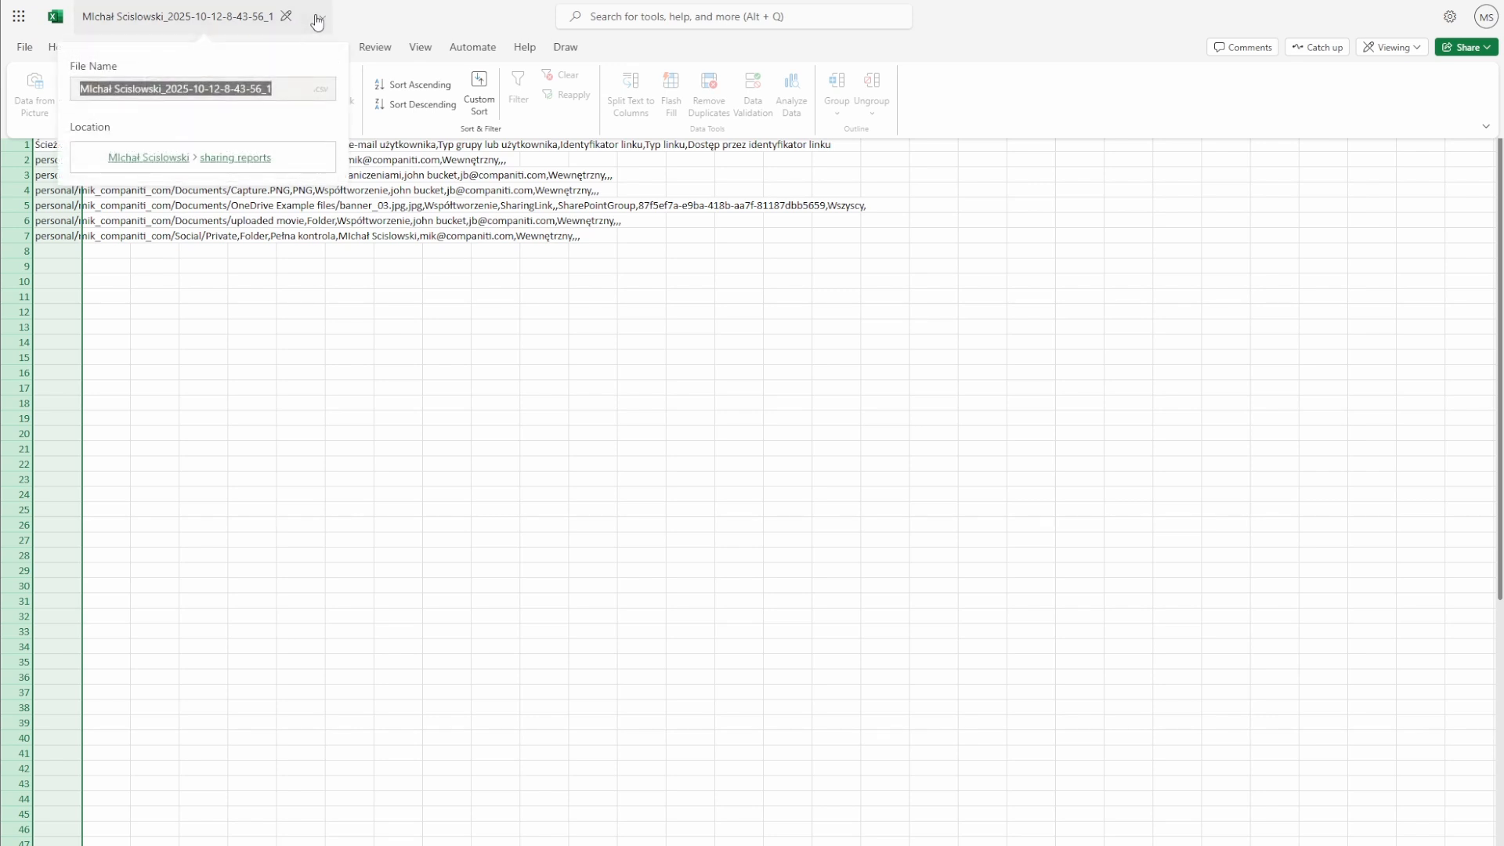
{"action": "left_click", "coordinate": [306, 20]}
{"action": "left_click", "coordinate": [288, 21]}
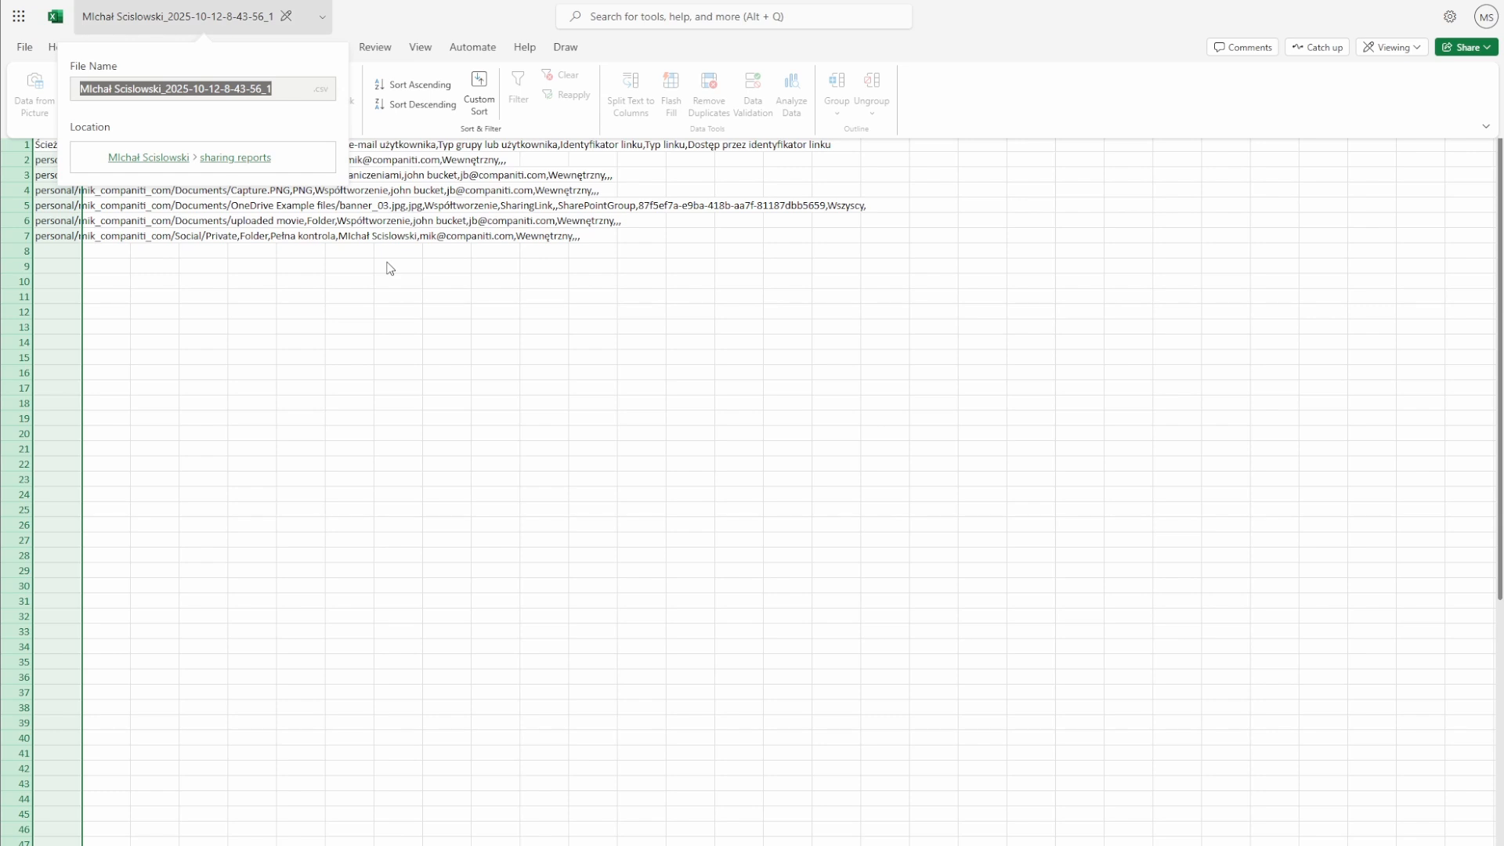
{"action": "key", "text": "Escape"}
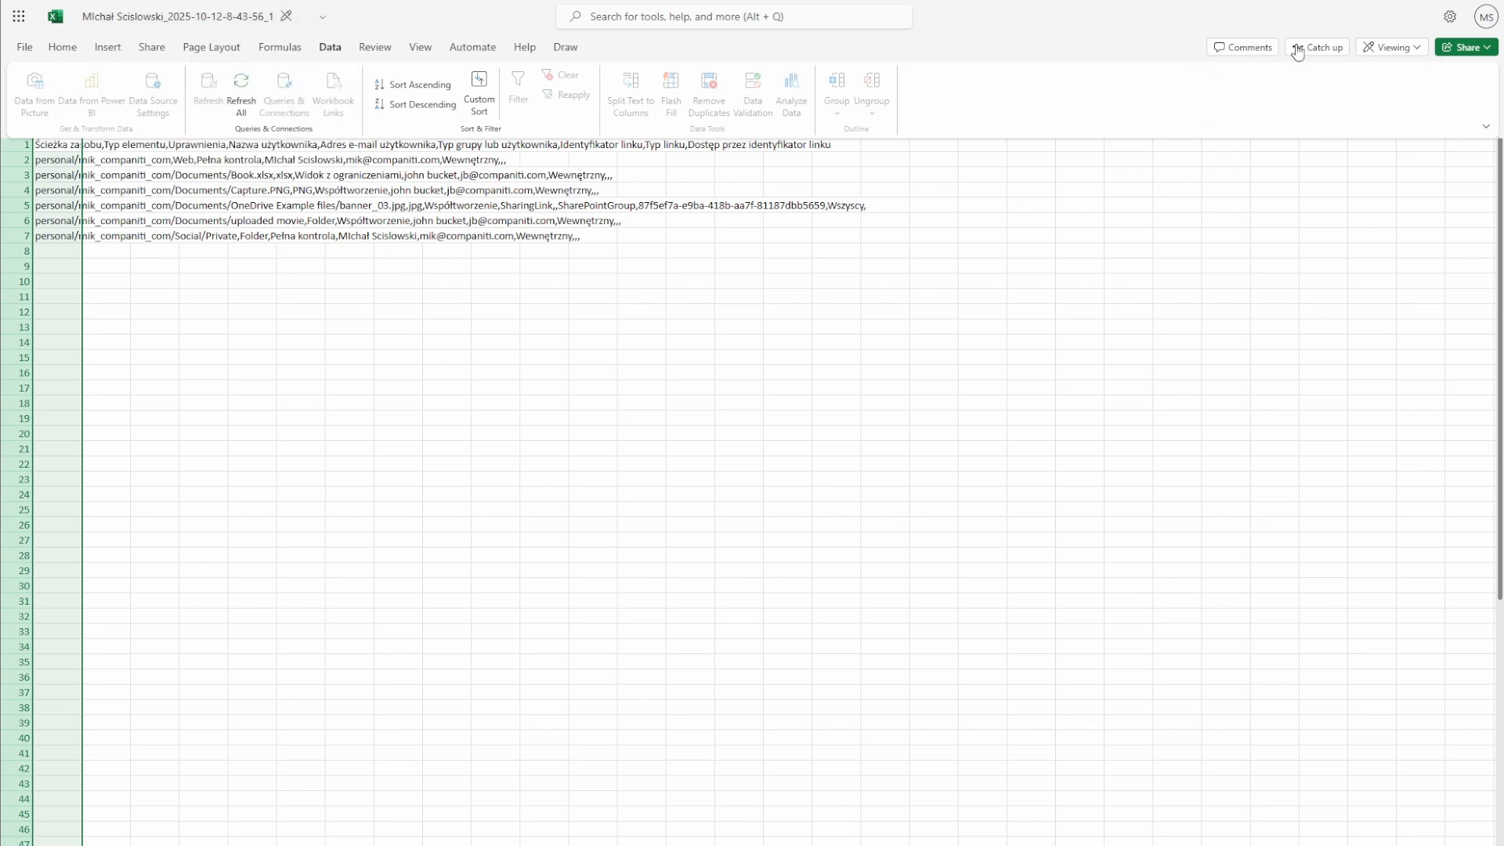
Switch the CSV report from Viewing to Editing mode.
{"action": "left_click", "coordinate": [1411, 51]}
{"action": "left_click", "coordinate": [1357, 85]}
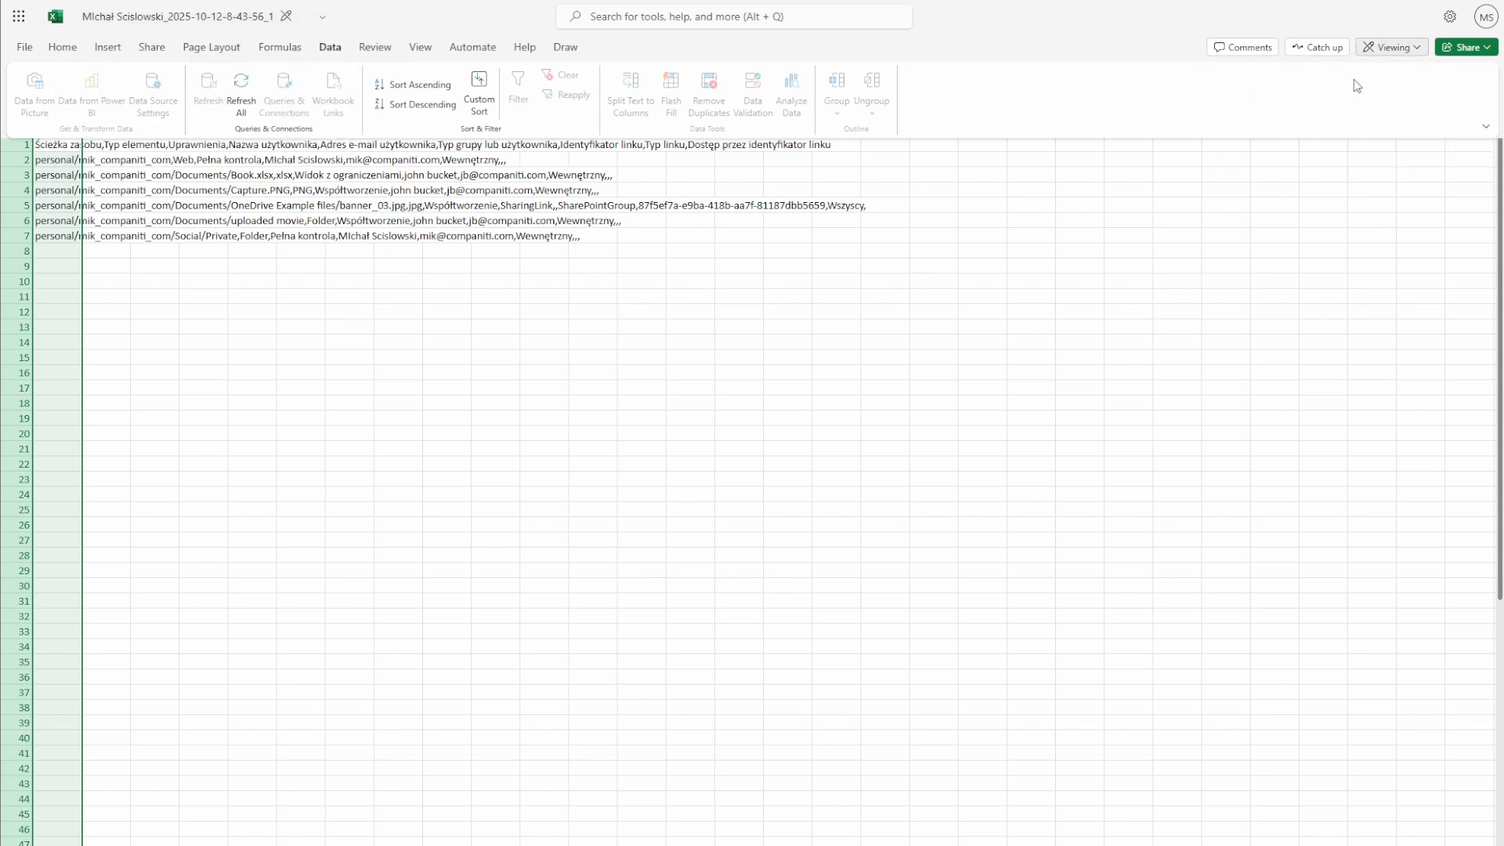
{"action": "left_click", "coordinate": [722, 537]}
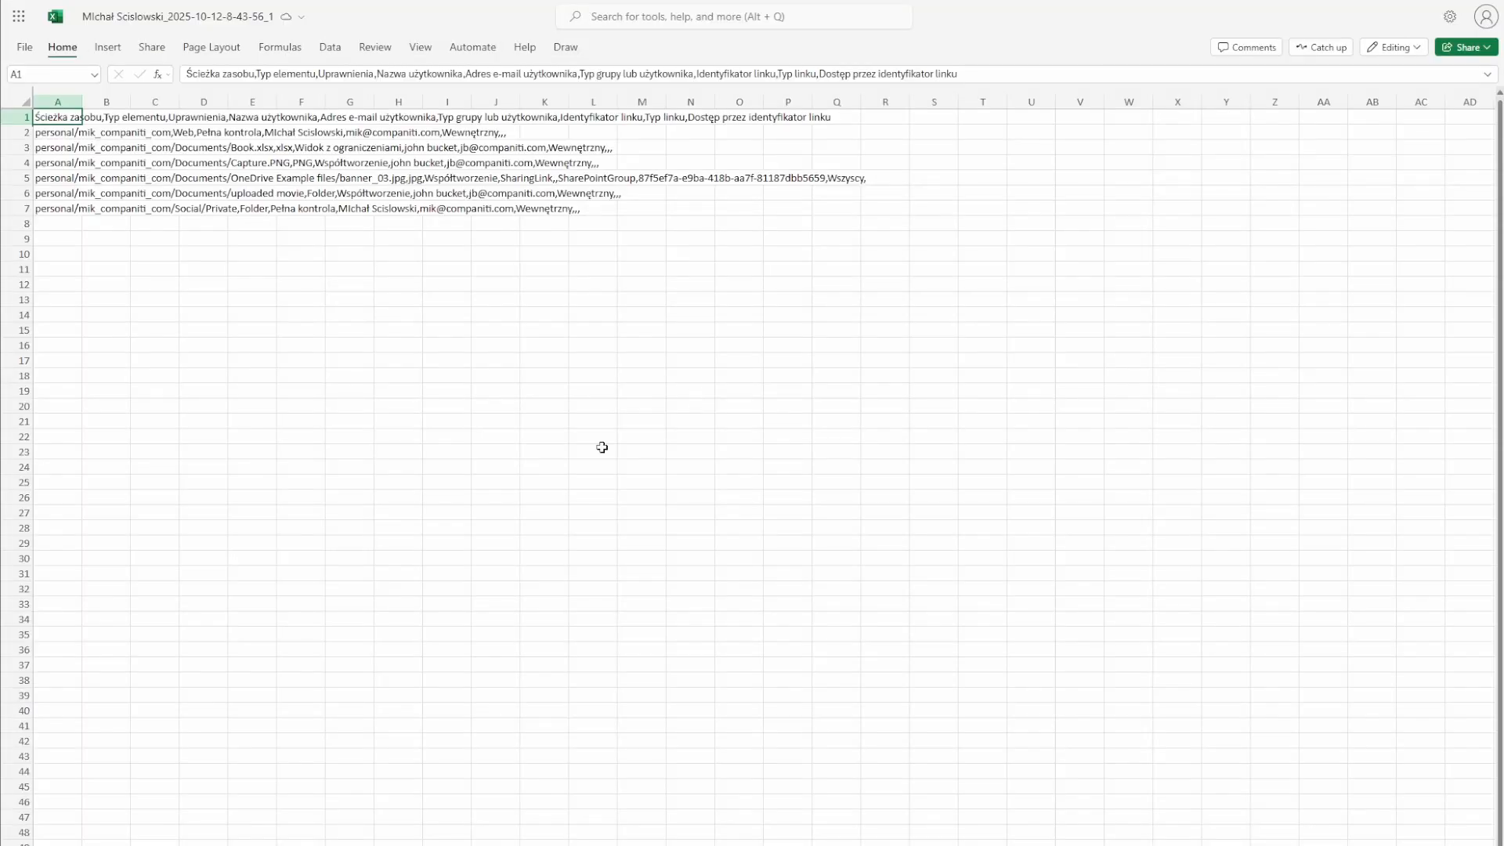
Split the text of column A into separate columns, using only the comma as the delimiter instead of the space.
{"action": "left_click", "coordinate": [59, 101]}
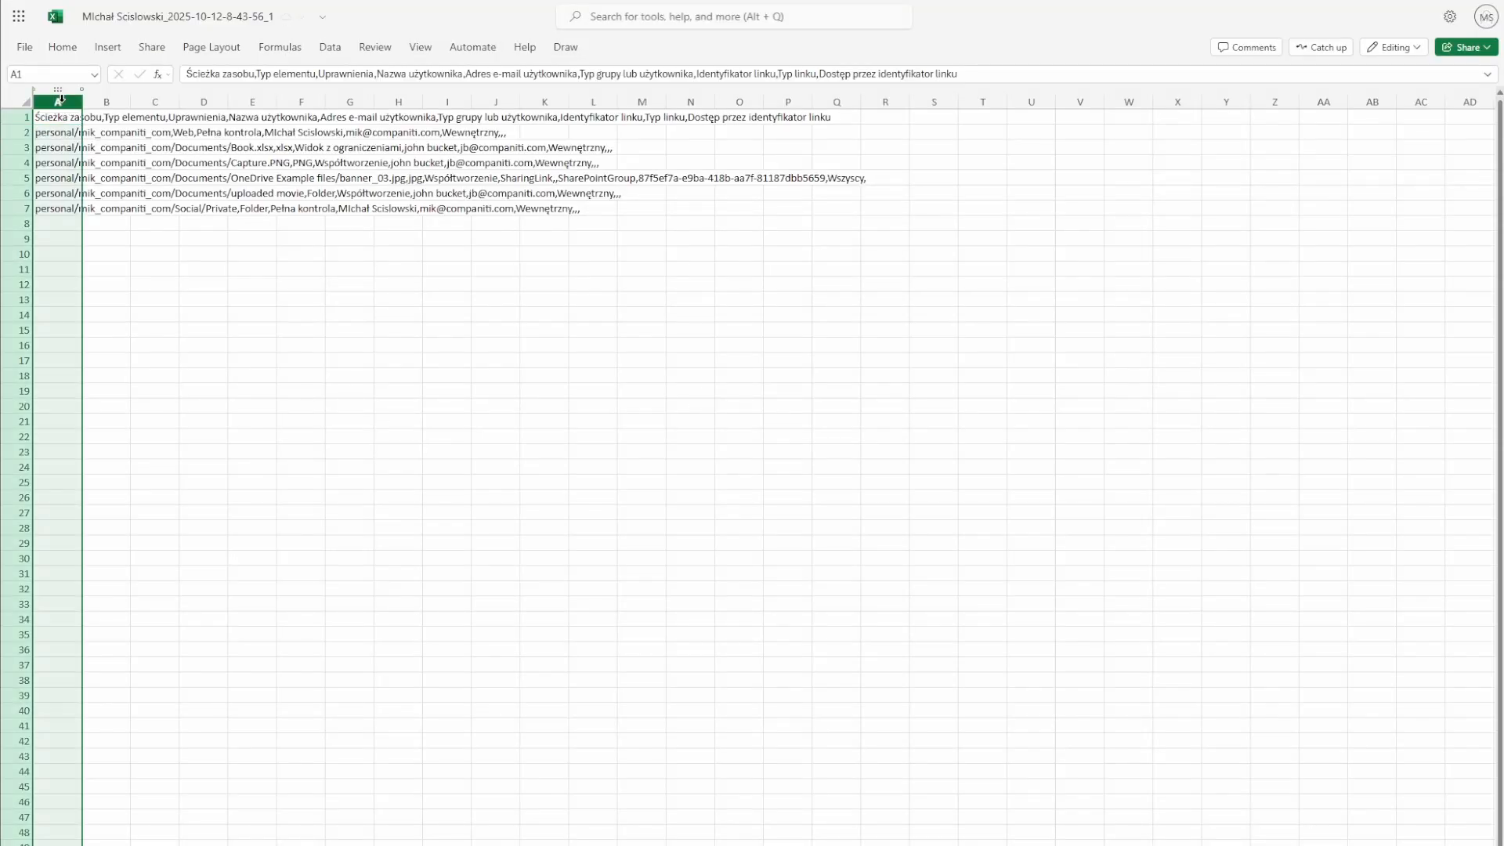
{"action": "left_click", "coordinate": [329, 48]}
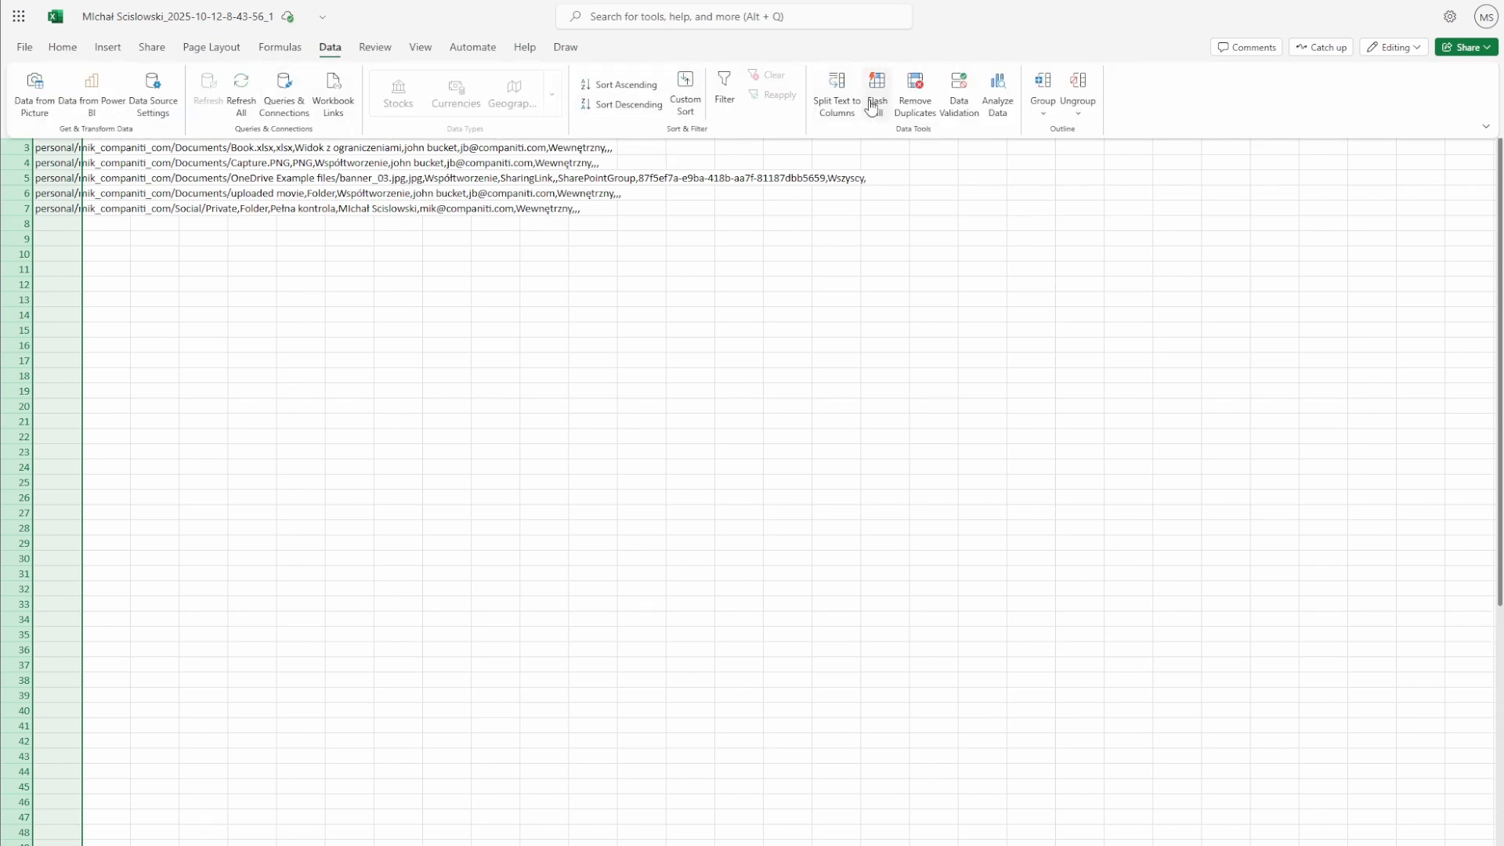
{"action": "left_click", "coordinate": [836, 104]}
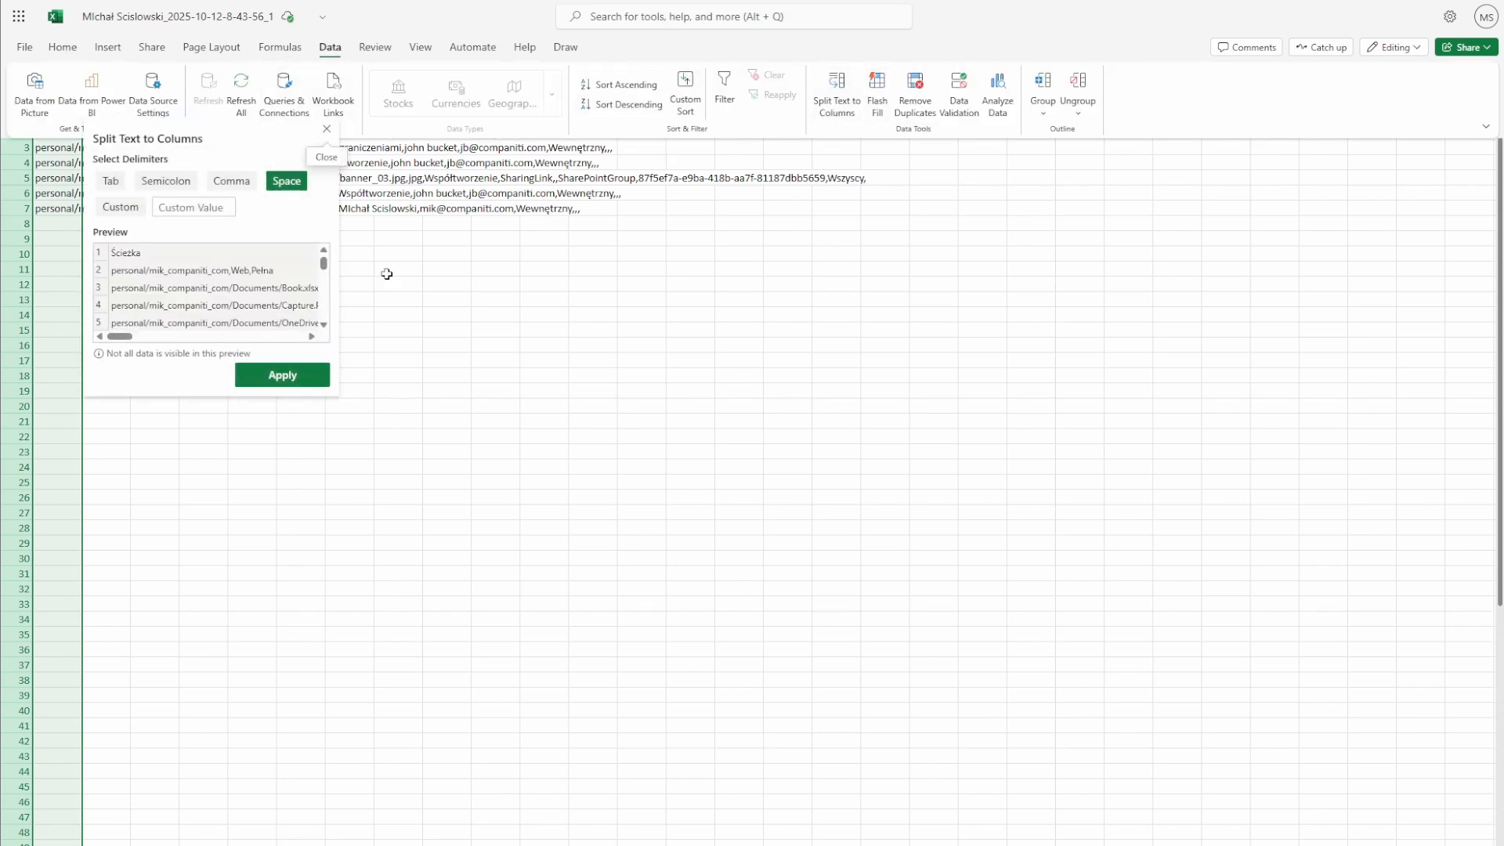
{"action": "left_click", "coordinate": [231, 181]}
{"action": "left_click", "coordinate": [287, 181]}
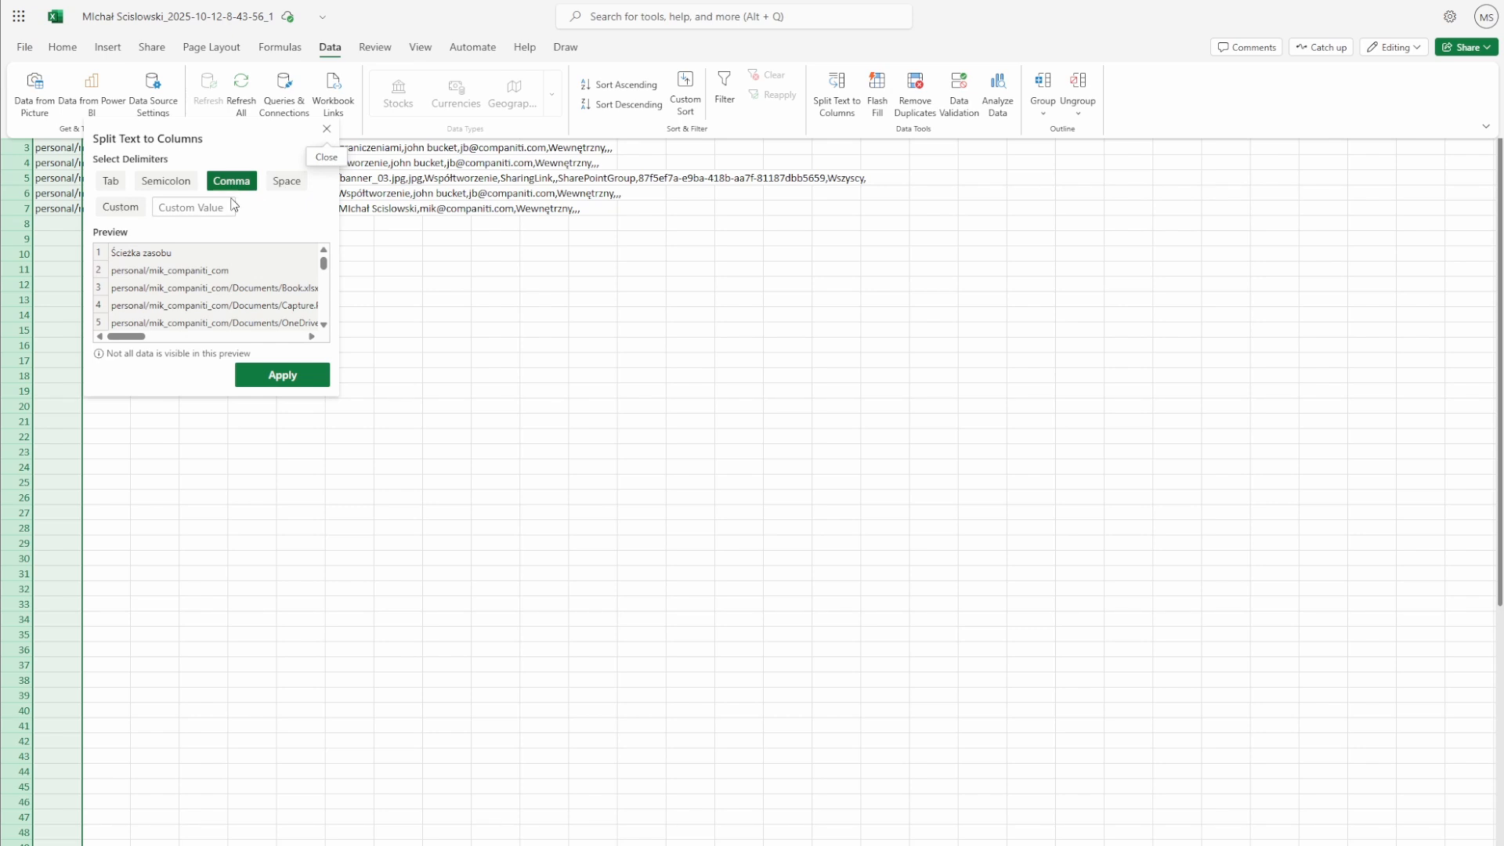
{"action": "left_click", "coordinate": [282, 375]}
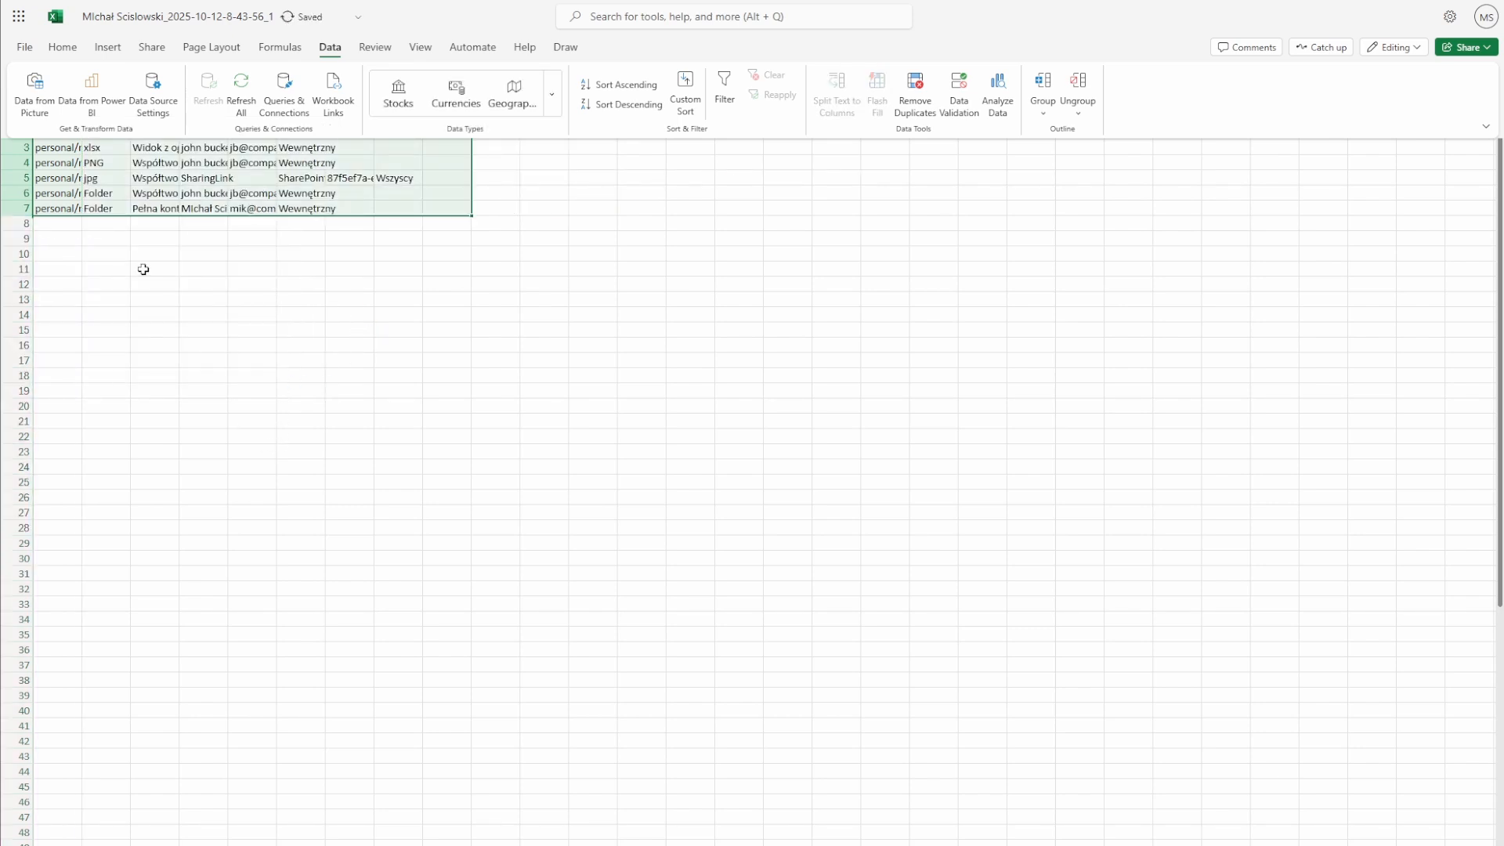
{"action": "left_click", "coordinate": [251, 376]}
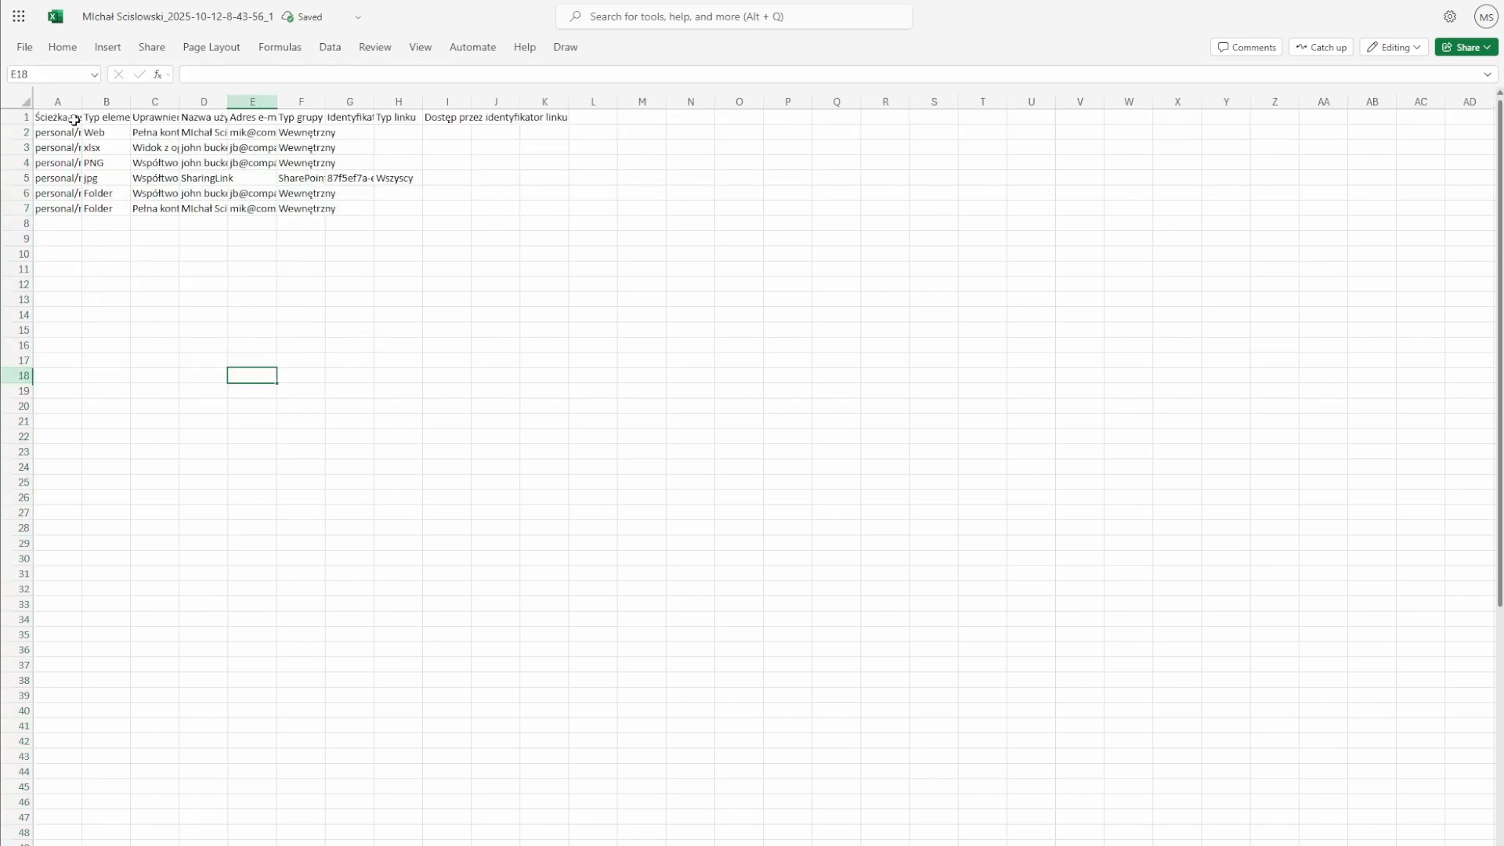
Fit the widths of columns A through K to their contents.
{"action": "left_click_drag", "start_coordinate": [75, 101], "coordinate": [527, 116]}
{"action": "double_click", "coordinate": [130, 101]}
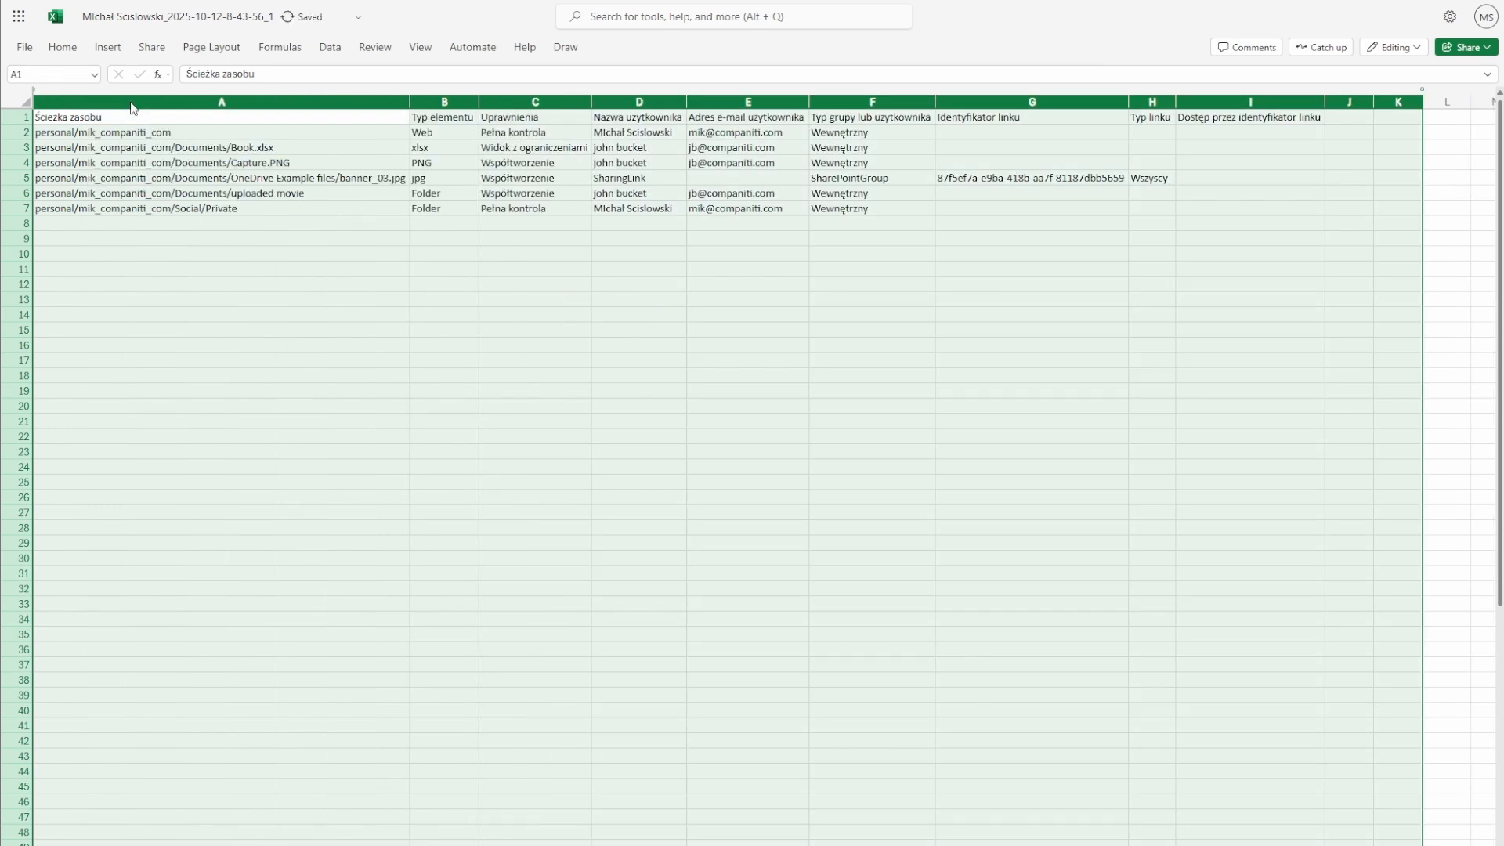
{"action": "left_click", "coordinate": [574, 359]}
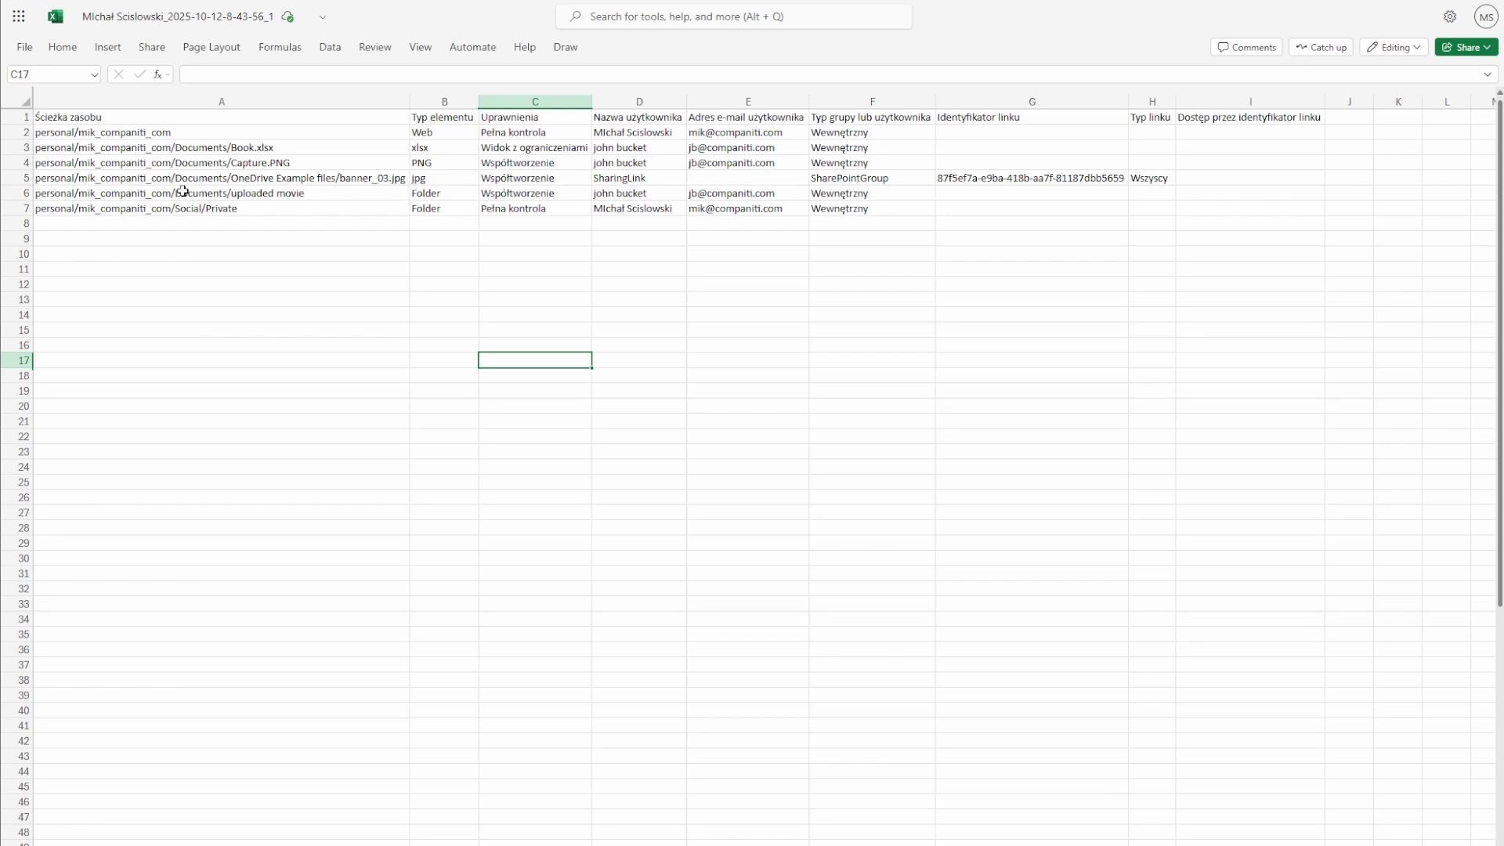
Examine the resource path, item type and permissions entries in columns A to C.
{"action": "left_click", "coordinate": [276, 102]}
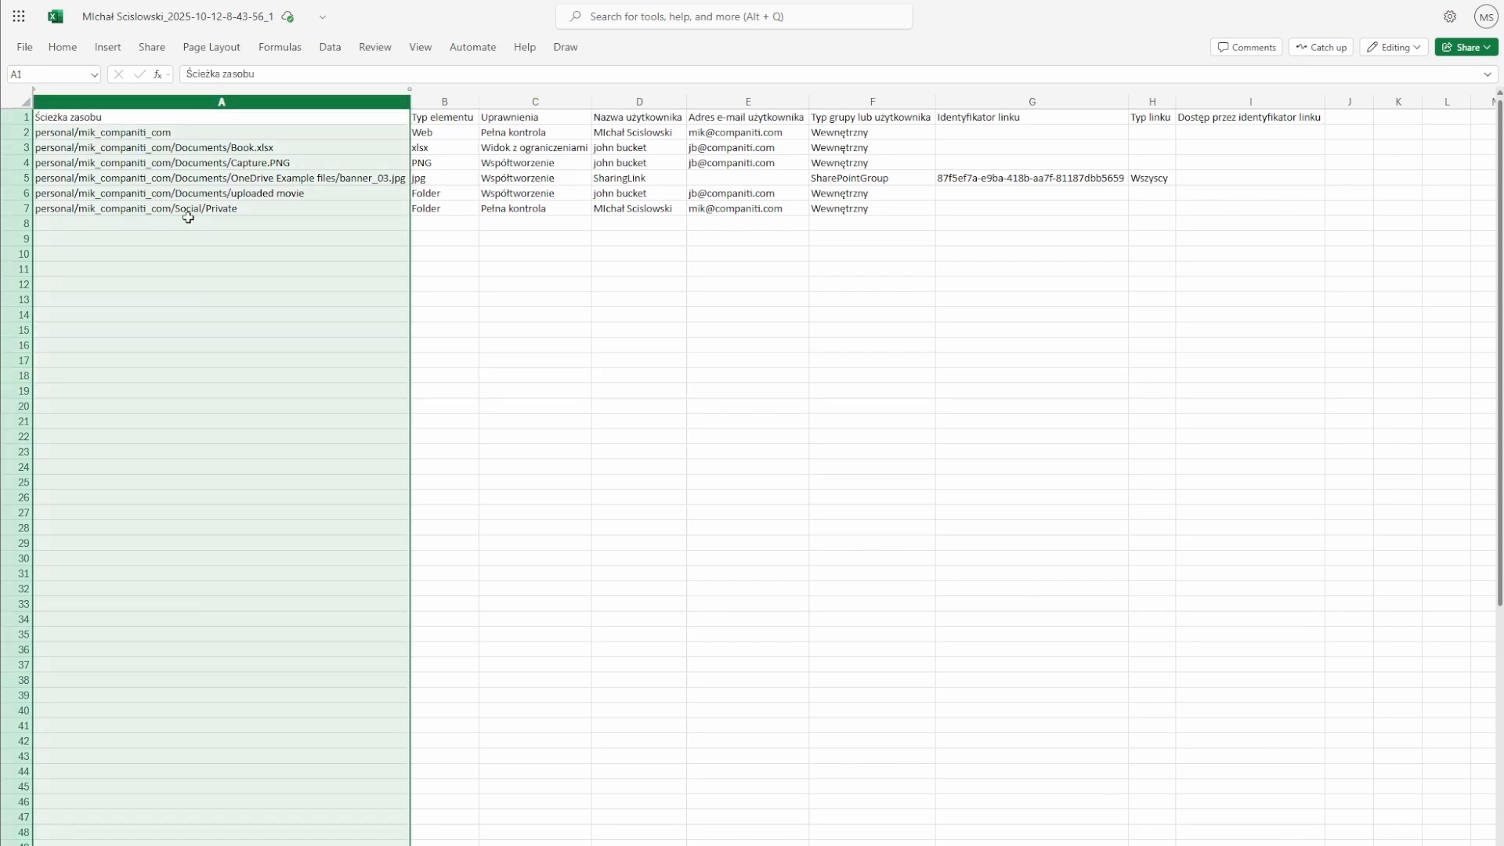
{"action": "left_click", "coordinate": [222, 271]}
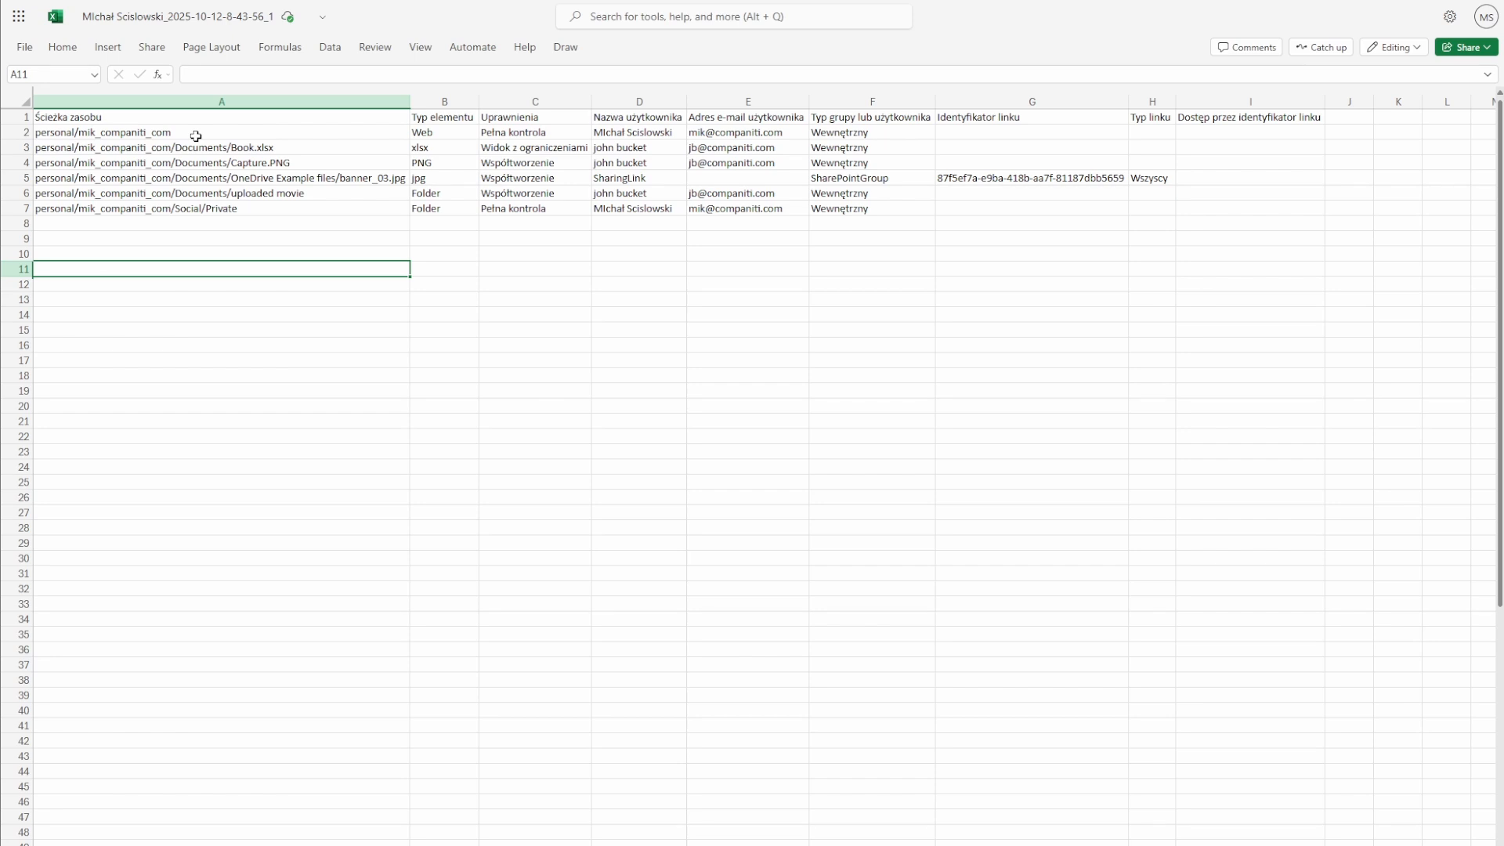
{"action": "left_click", "coordinate": [248, 131]}
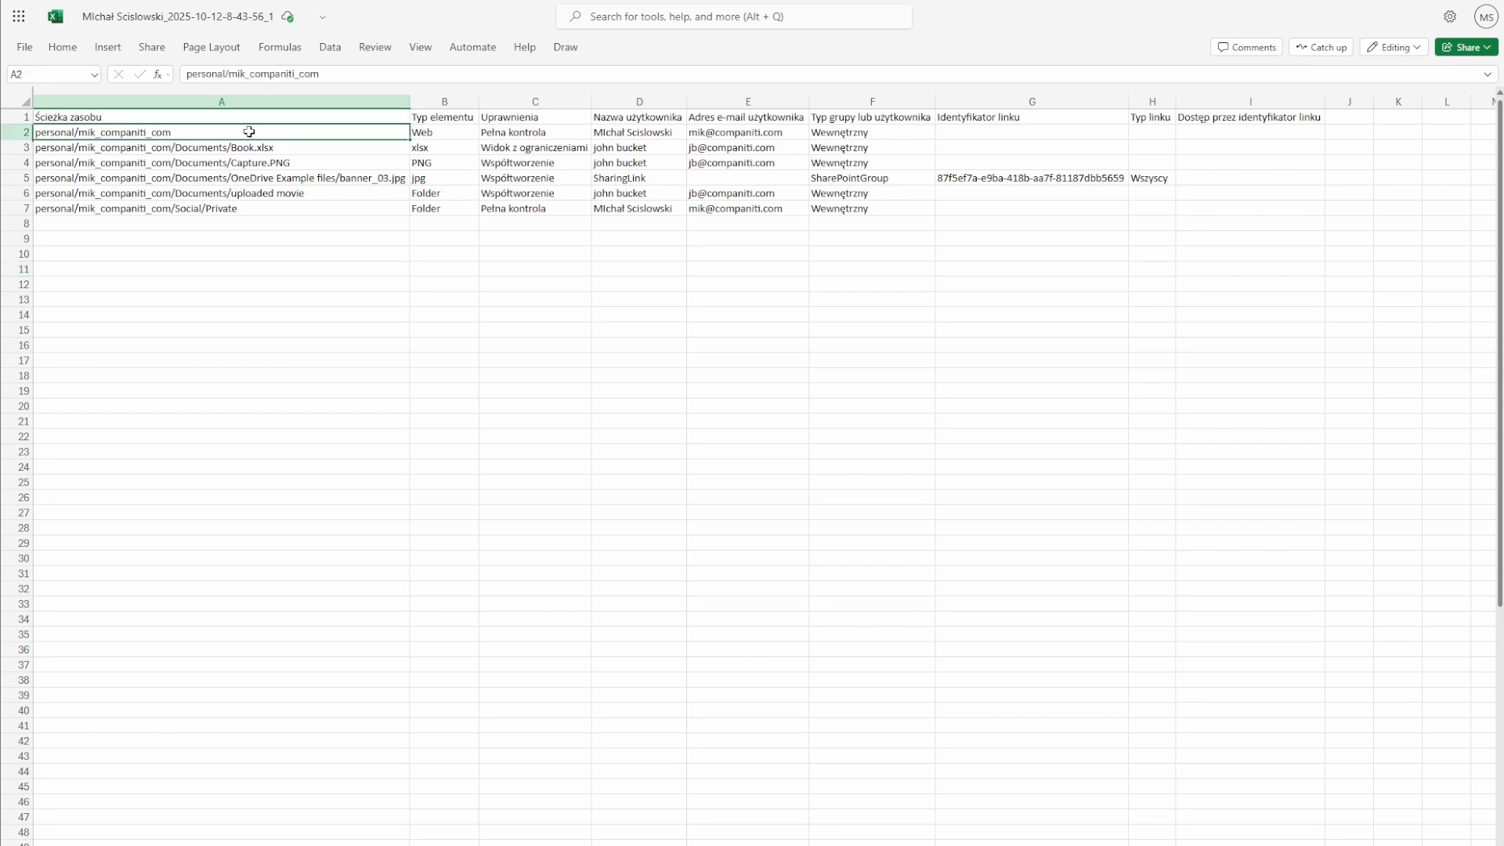
{"action": "left_click_drag", "start_coordinate": [248, 132], "coordinate": [303, 397]}
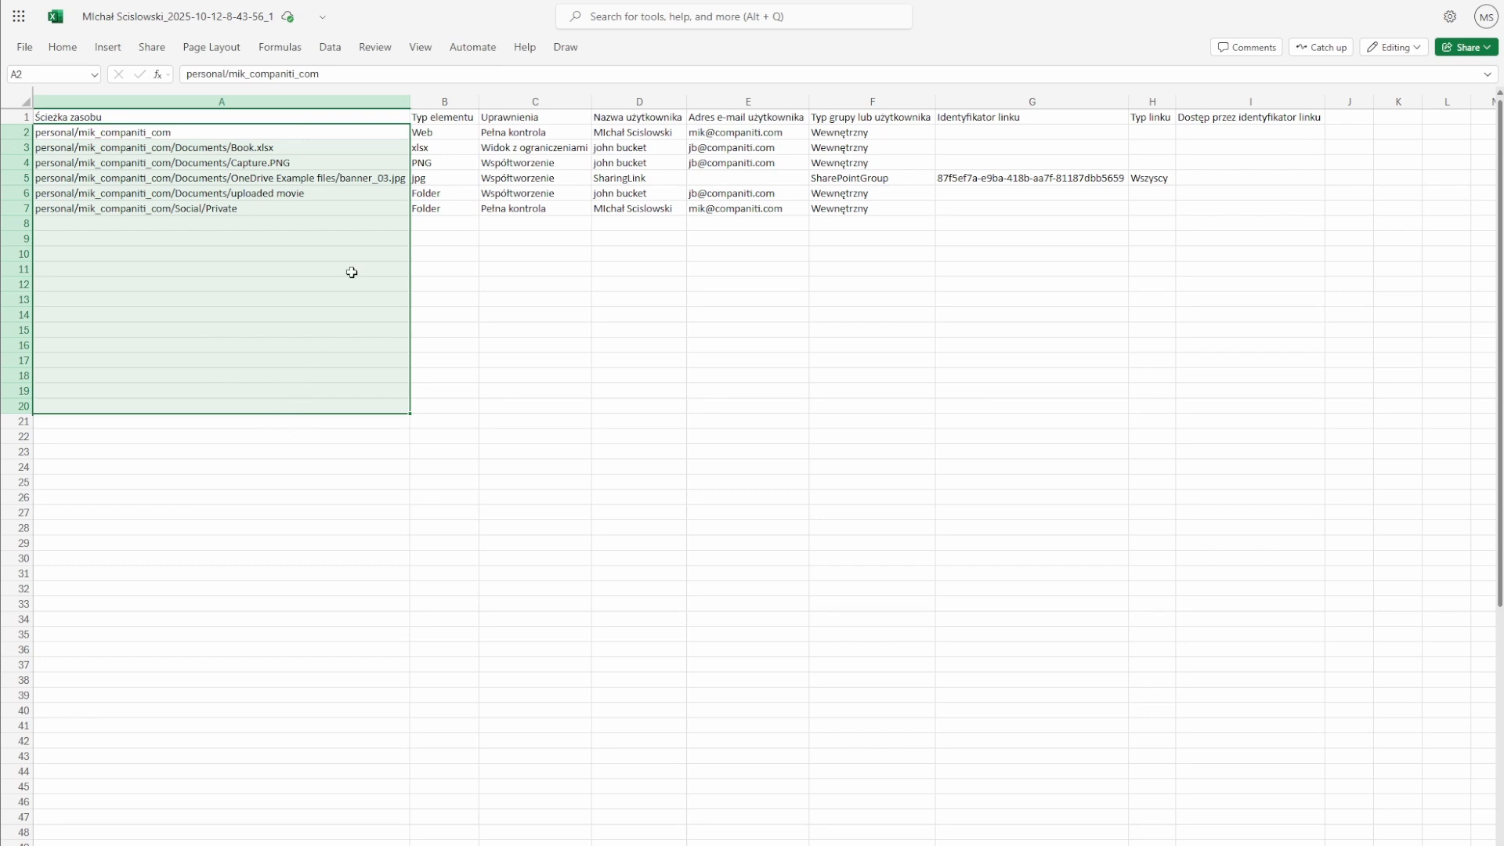
{"action": "left_click", "coordinate": [431, 134]}
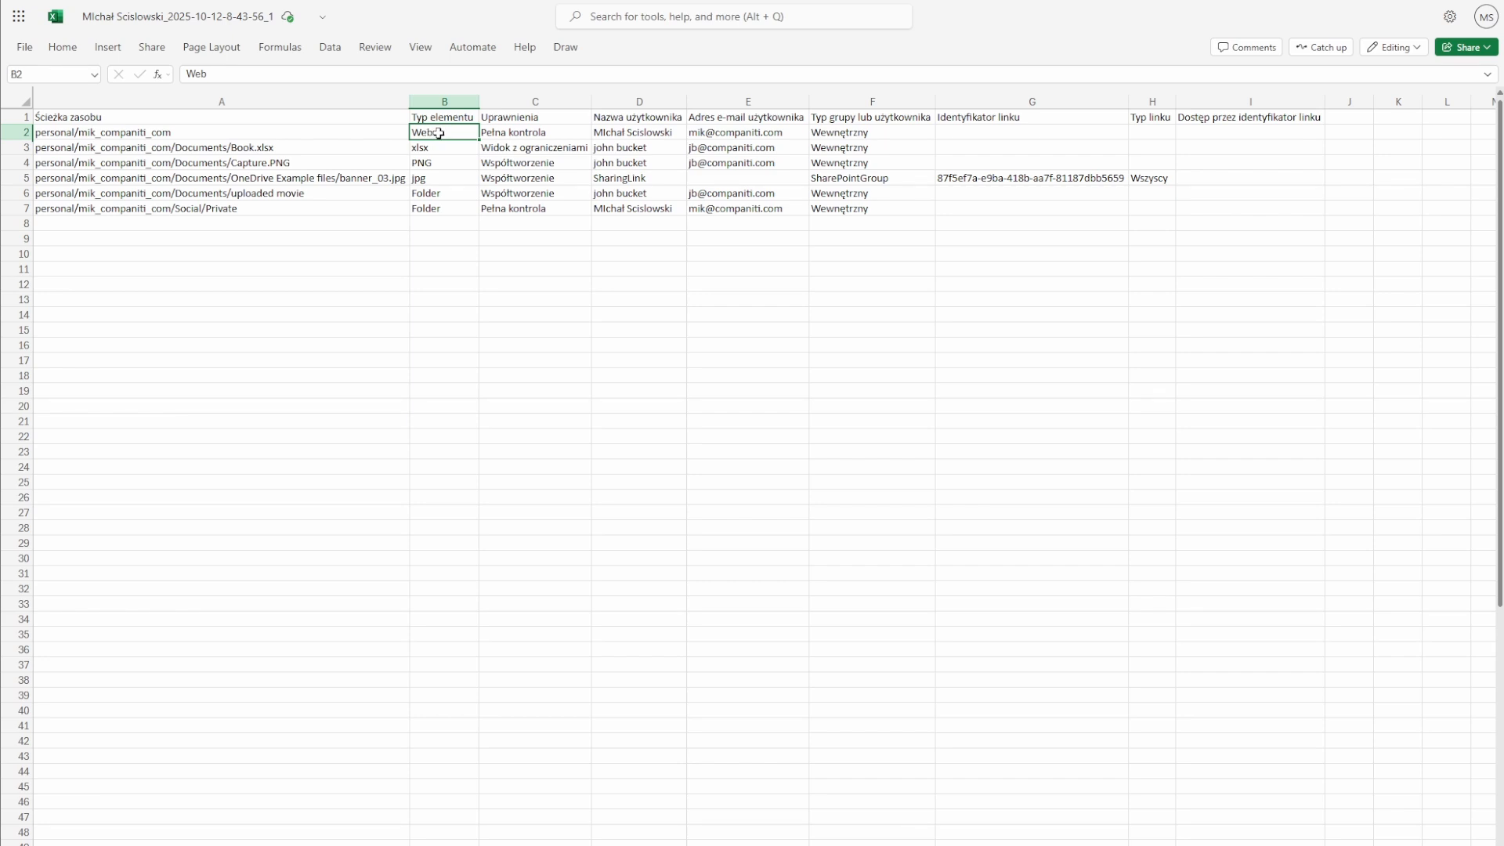
{"action": "left_click", "coordinate": [452, 146]}
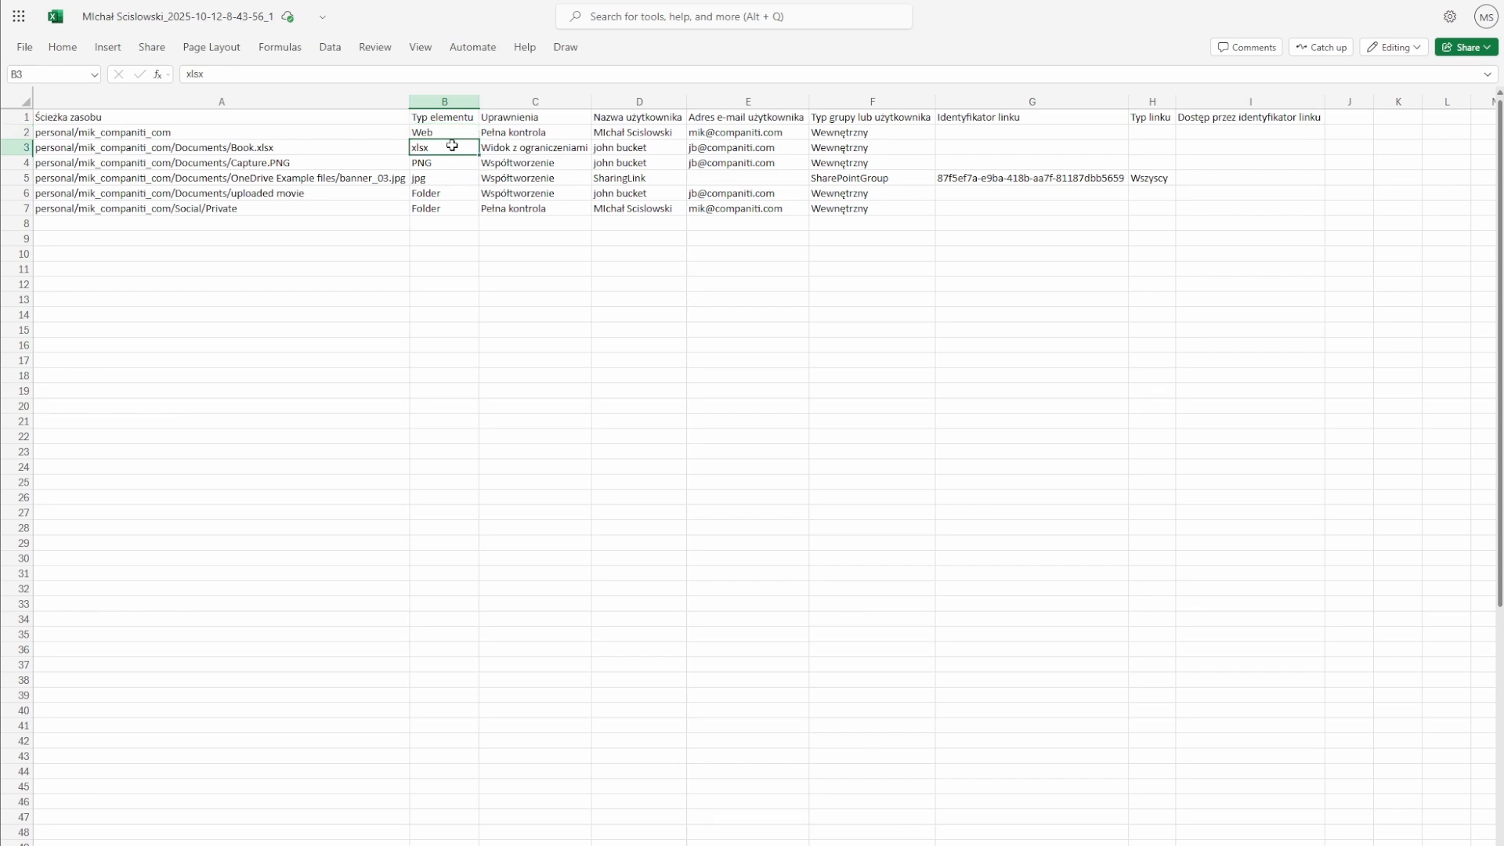
{"action": "left_click", "coordinate": [443, 175]}
{"action": "left_click_drag", "start_coordinate": [436, 195], "coordinate": [439, 239]}
{"action": "left_click", "coordinate": [490, 319]}
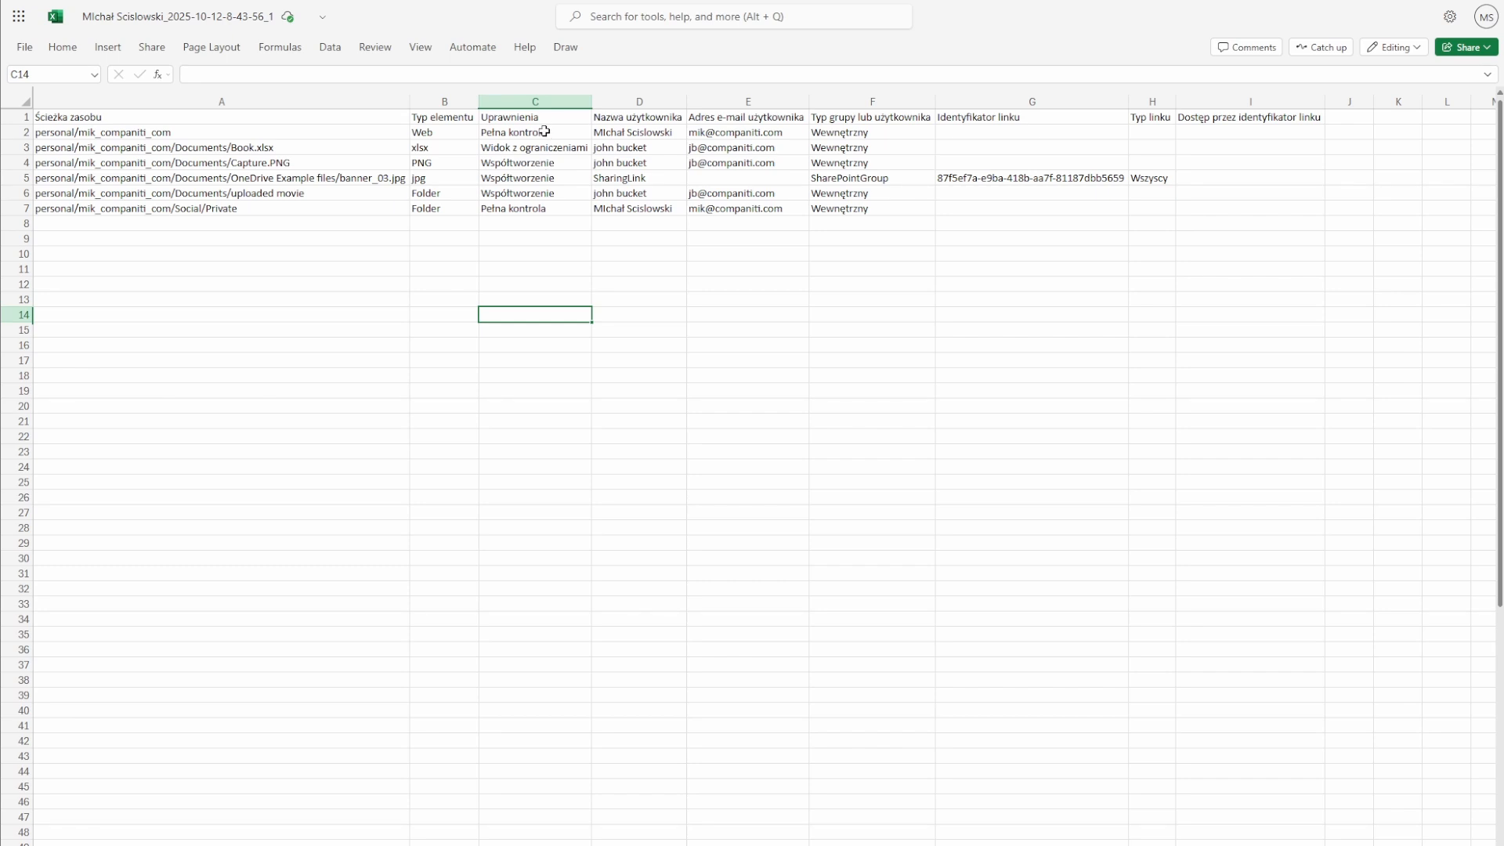
{"action": "left_click_drag", "start_coordinate": [540, 131], "coordinate": [536, 272]}
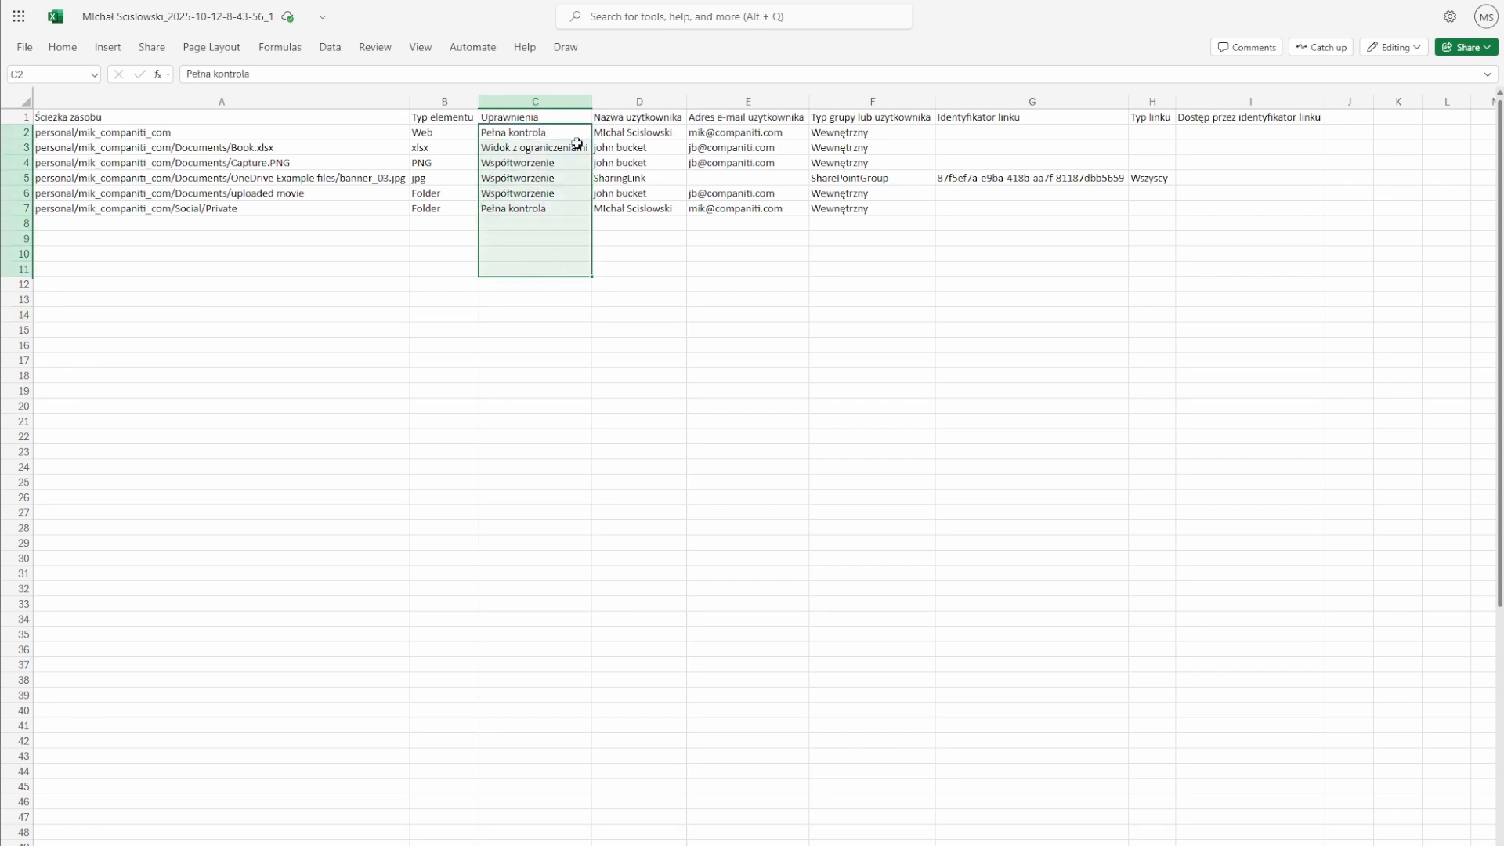
Widen columns C and D and look over the user name, e-mail address and group or user type entries.
{"action": "left_click_drag", "start_coordinate": [591, 102], "coordinate": [616, 102]}
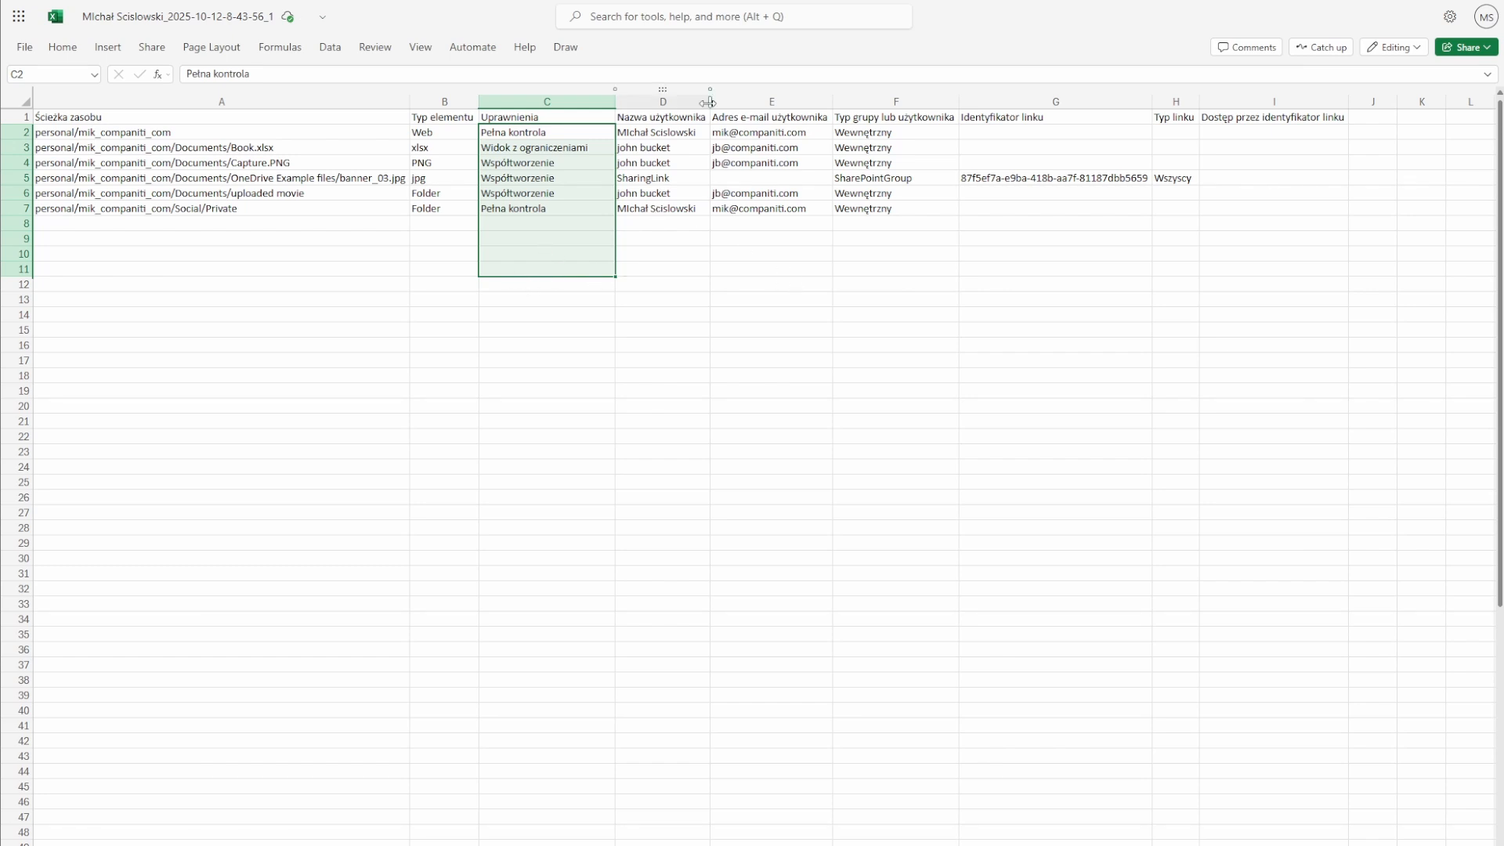
{"action": "left_click_drag", "start_coordinate": [708, 103], "coordinate": [754, 102]}
{"action": "left_click", "coordinate": [673, 132]}
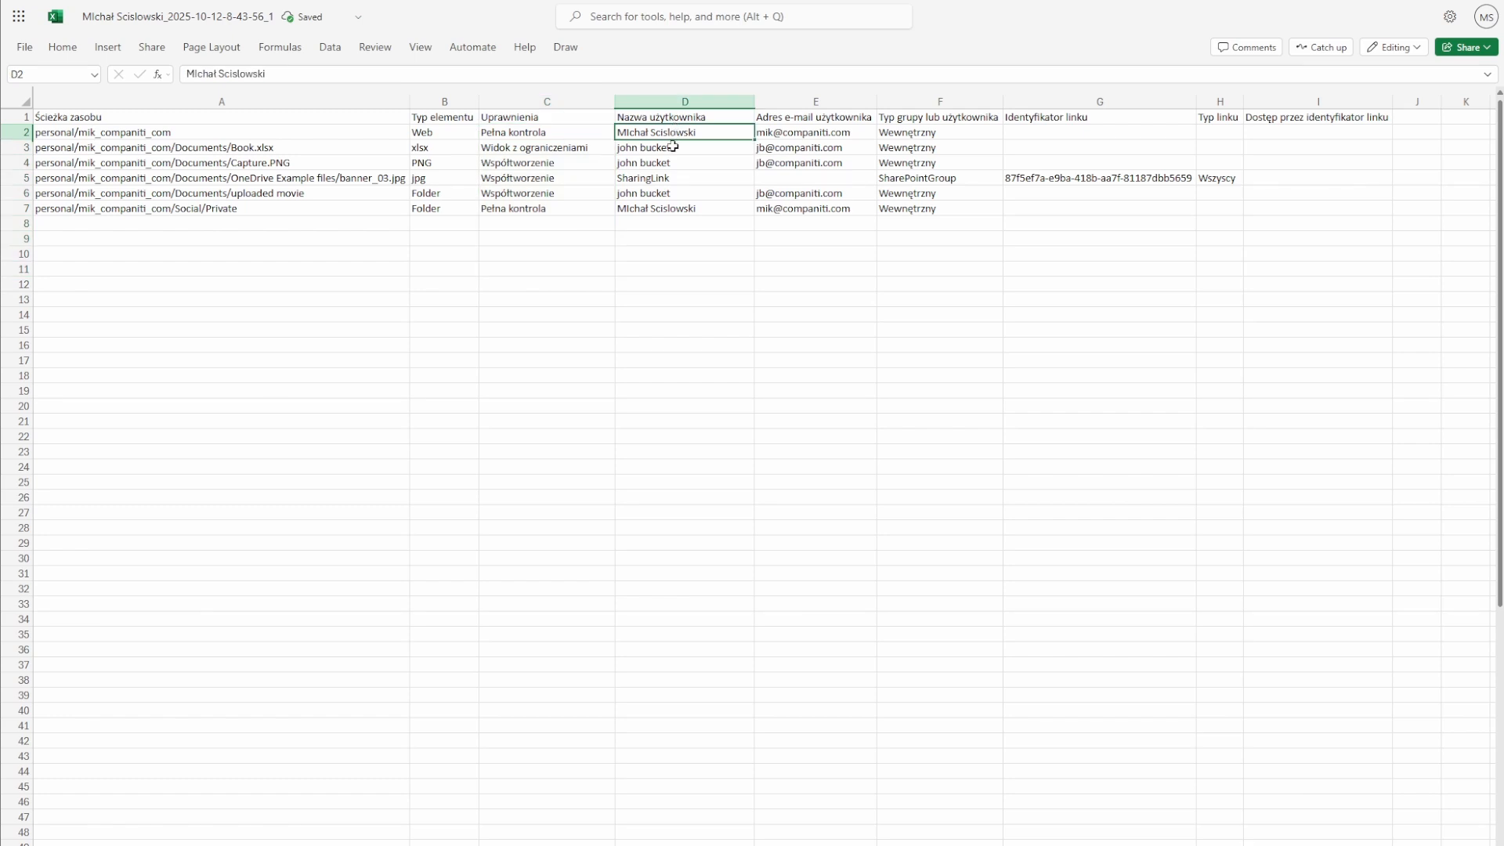
{"action": "left_click_drag", "start_coordinate": [673, 146], "coordinate": [671, 279]}
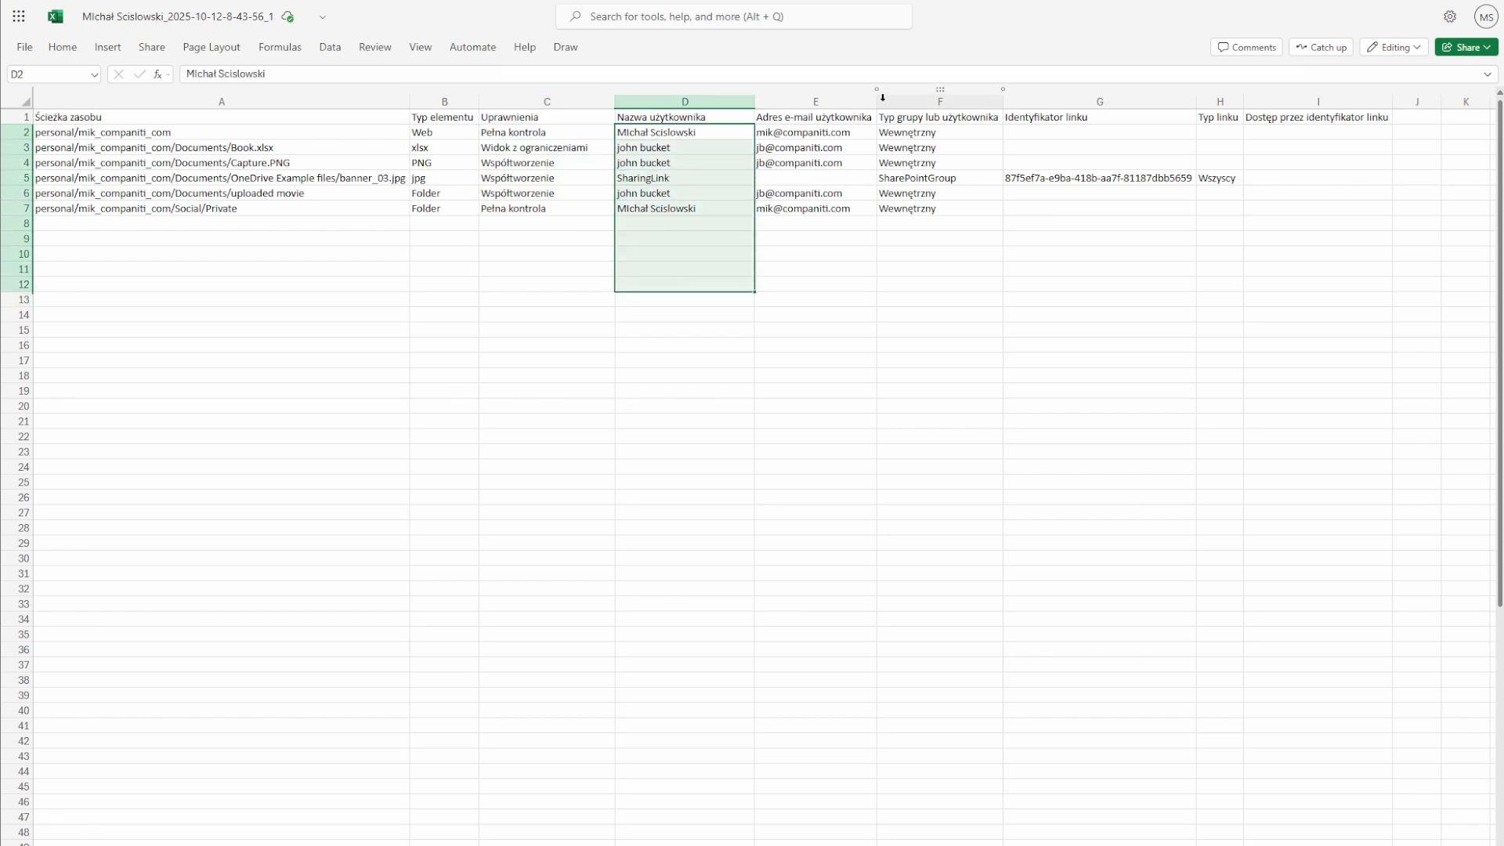
{"action": "left_click_drag", "start_coordinate": [809, 133], "coordinate": [803, 276]}
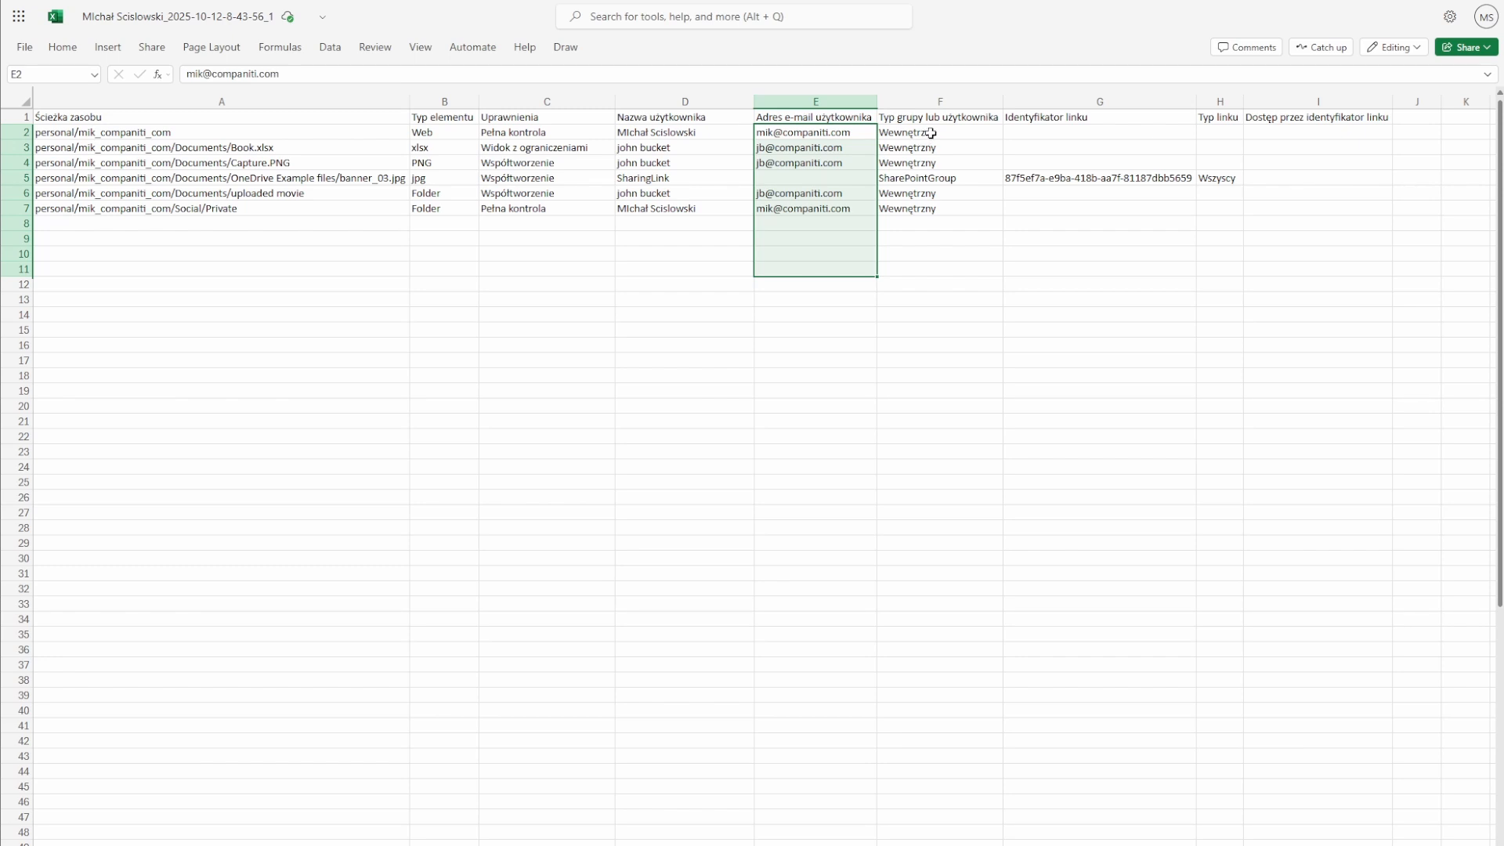
{"action": "left_click_drag", "start_coordinate": [931, 133], "coordinate": [945, 239]}
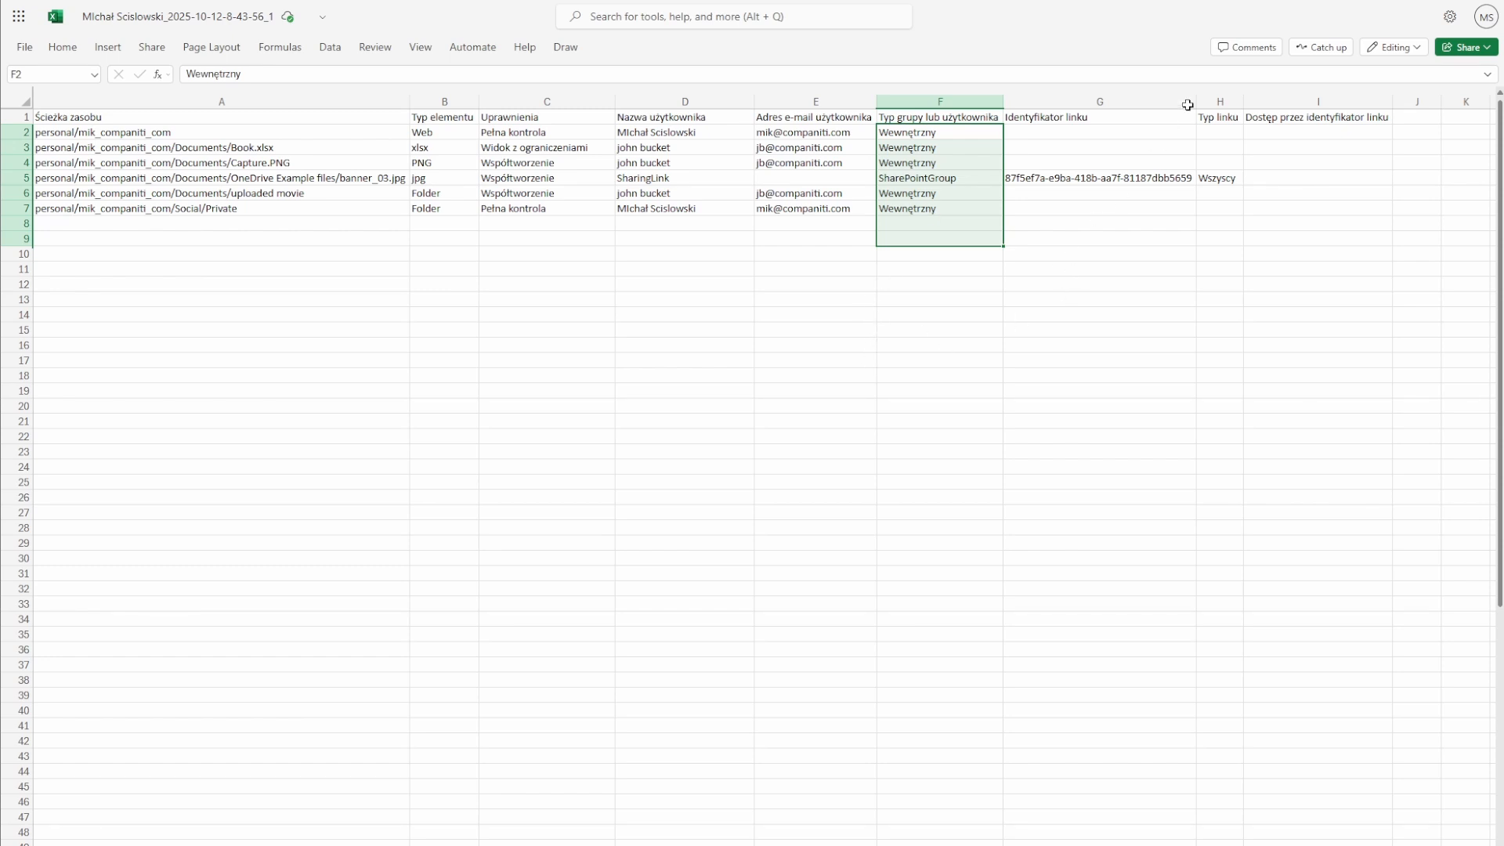
Widen the link identifier and link type columns, G and H.
{"action": "left_click_drag", "start_coordinate": [1196, 102], "coordinate": [1264, 102]}
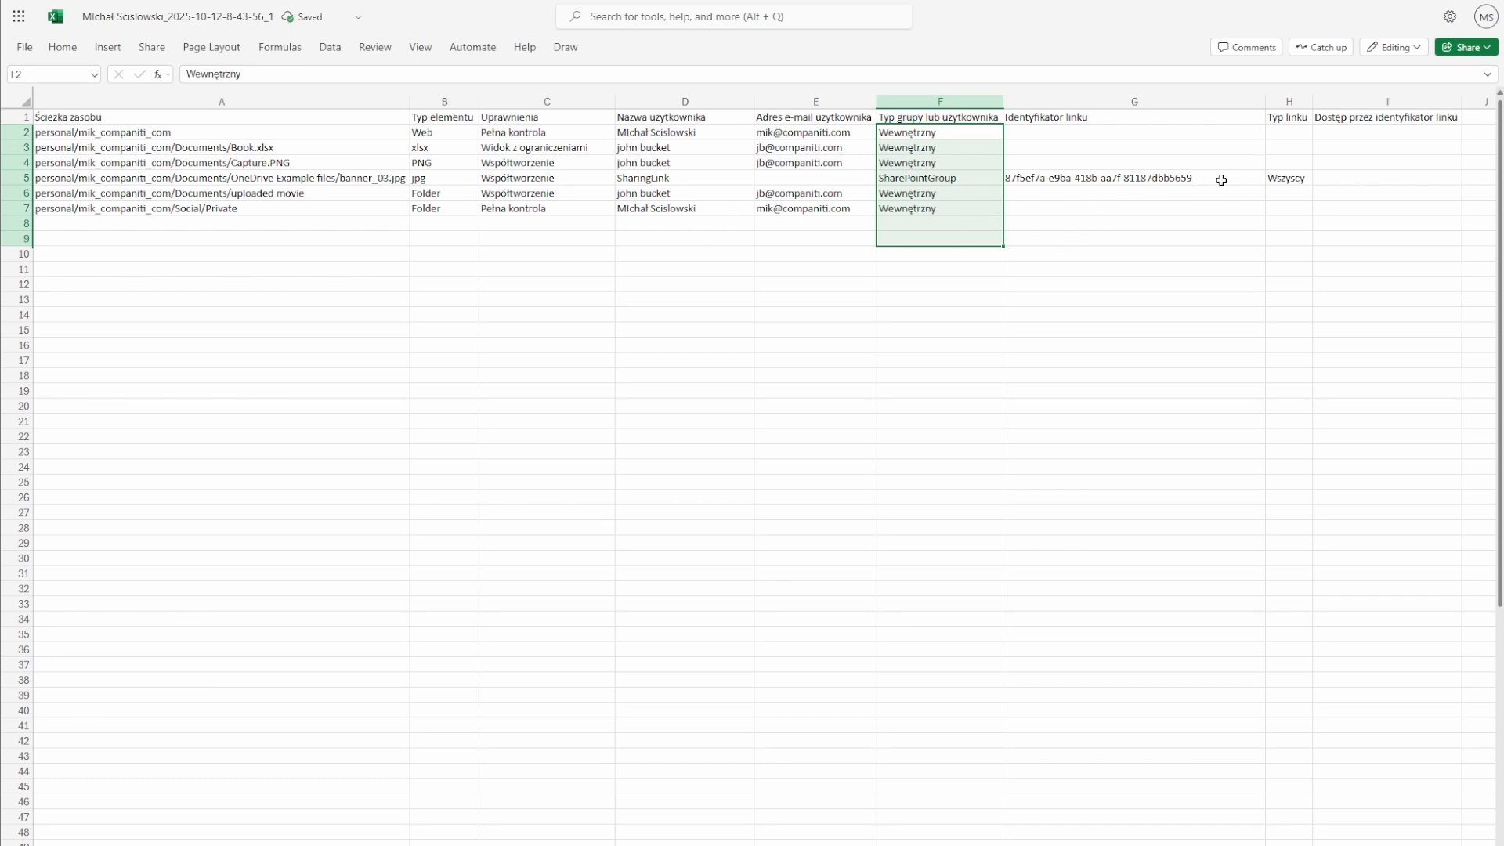
{"action": "left_click", "coordinate": [1221, 180]}
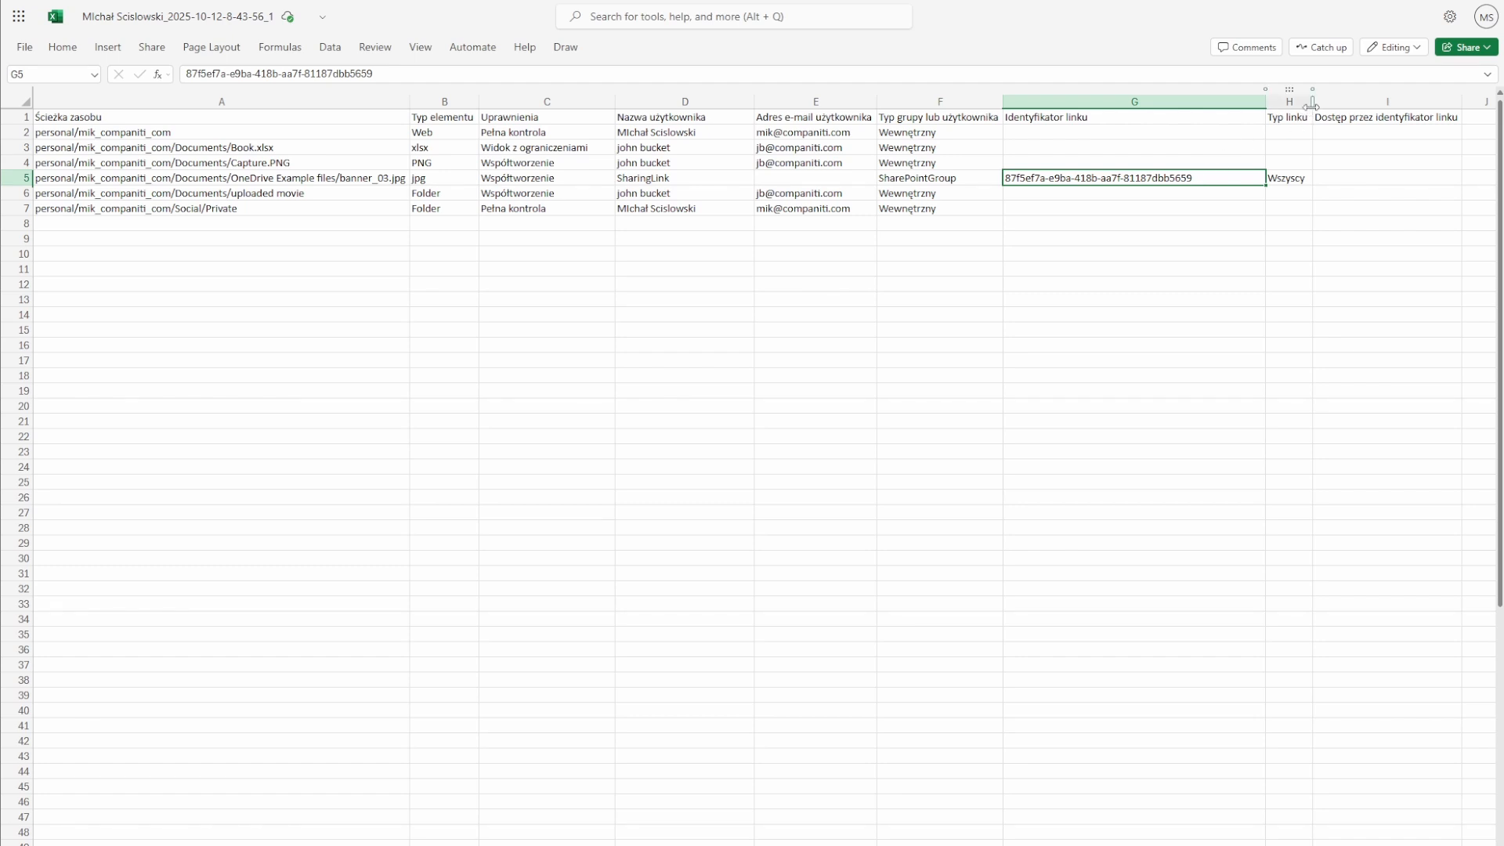
{"action": "left_click_drag", "start_coordinate": [1312, 102], "coordinate": [1332, 102]}
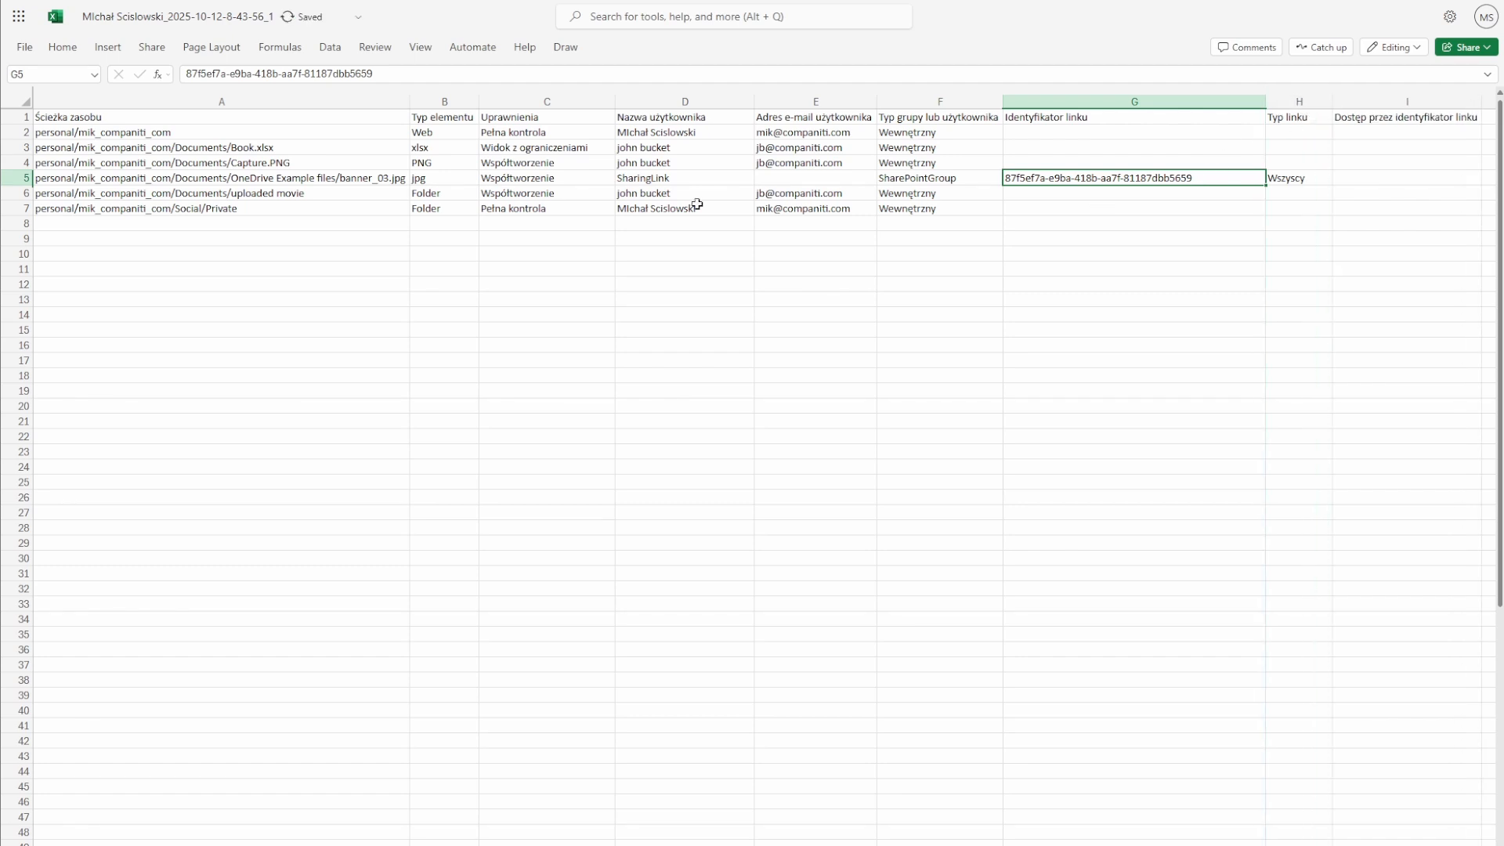
Examine the banner_03.jpg entry in row 5, including its link type, and compare it with the other report rows.
{"action": "left_click", "coordinate": [15, 175]}
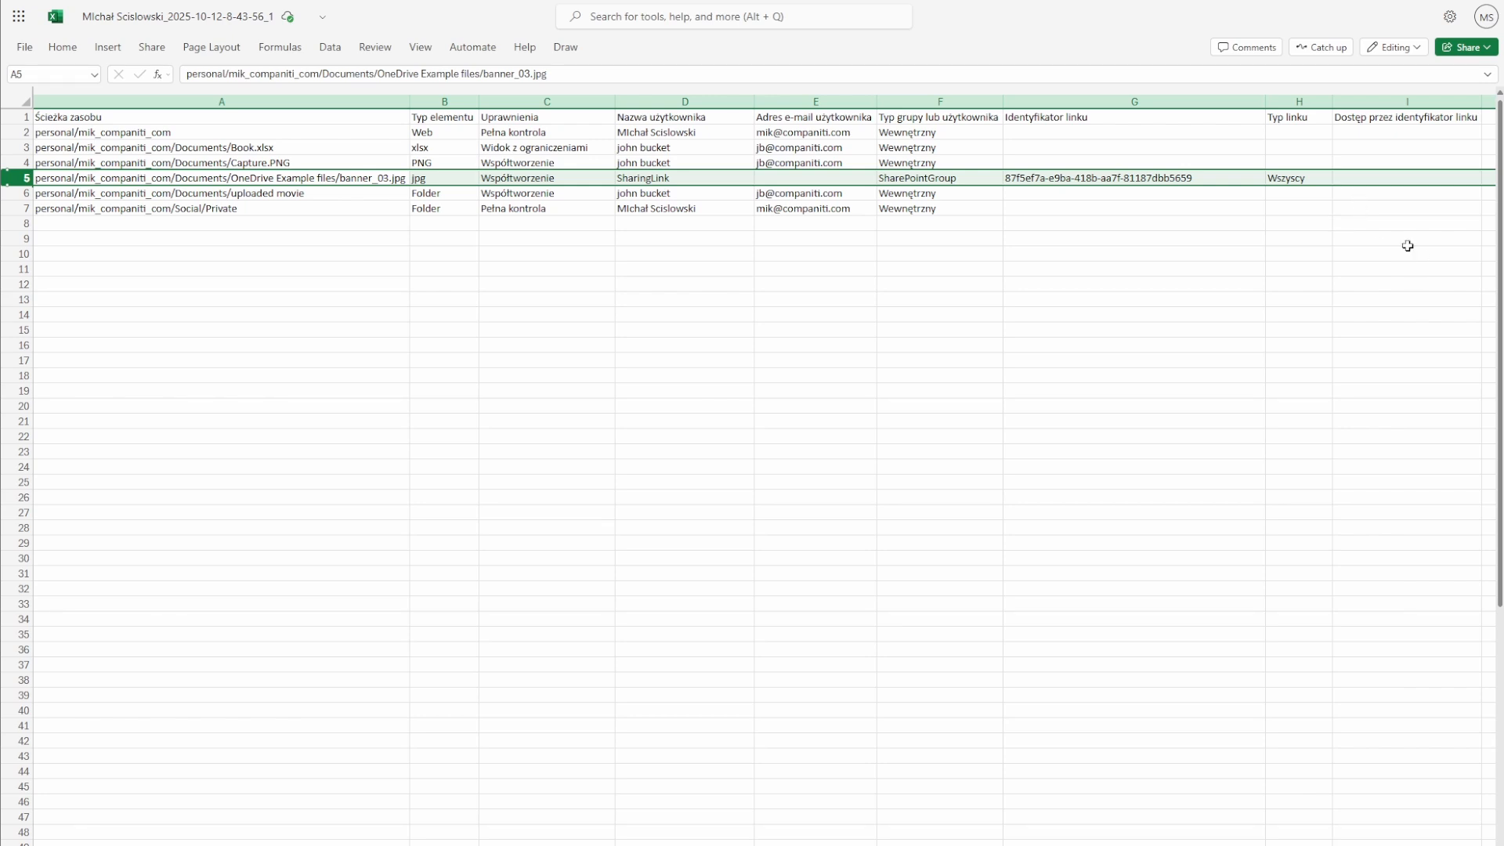
{"action": "left_click", "coordinate": [1288, 178]}
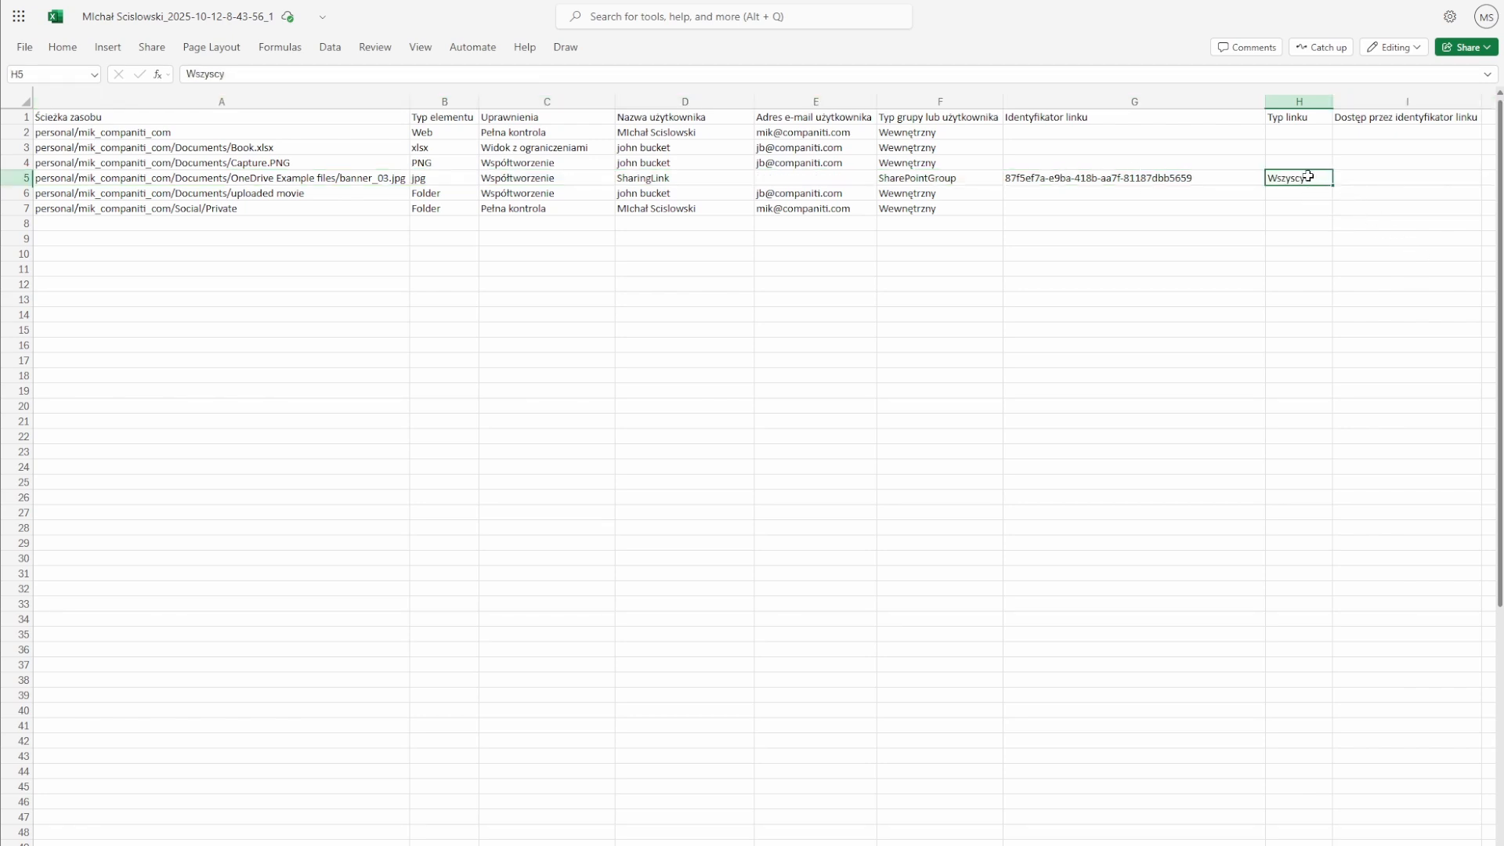
{"action": "left_click_drag", "start_coordinate": [1309, 177], "coordinate": [143, 176]}
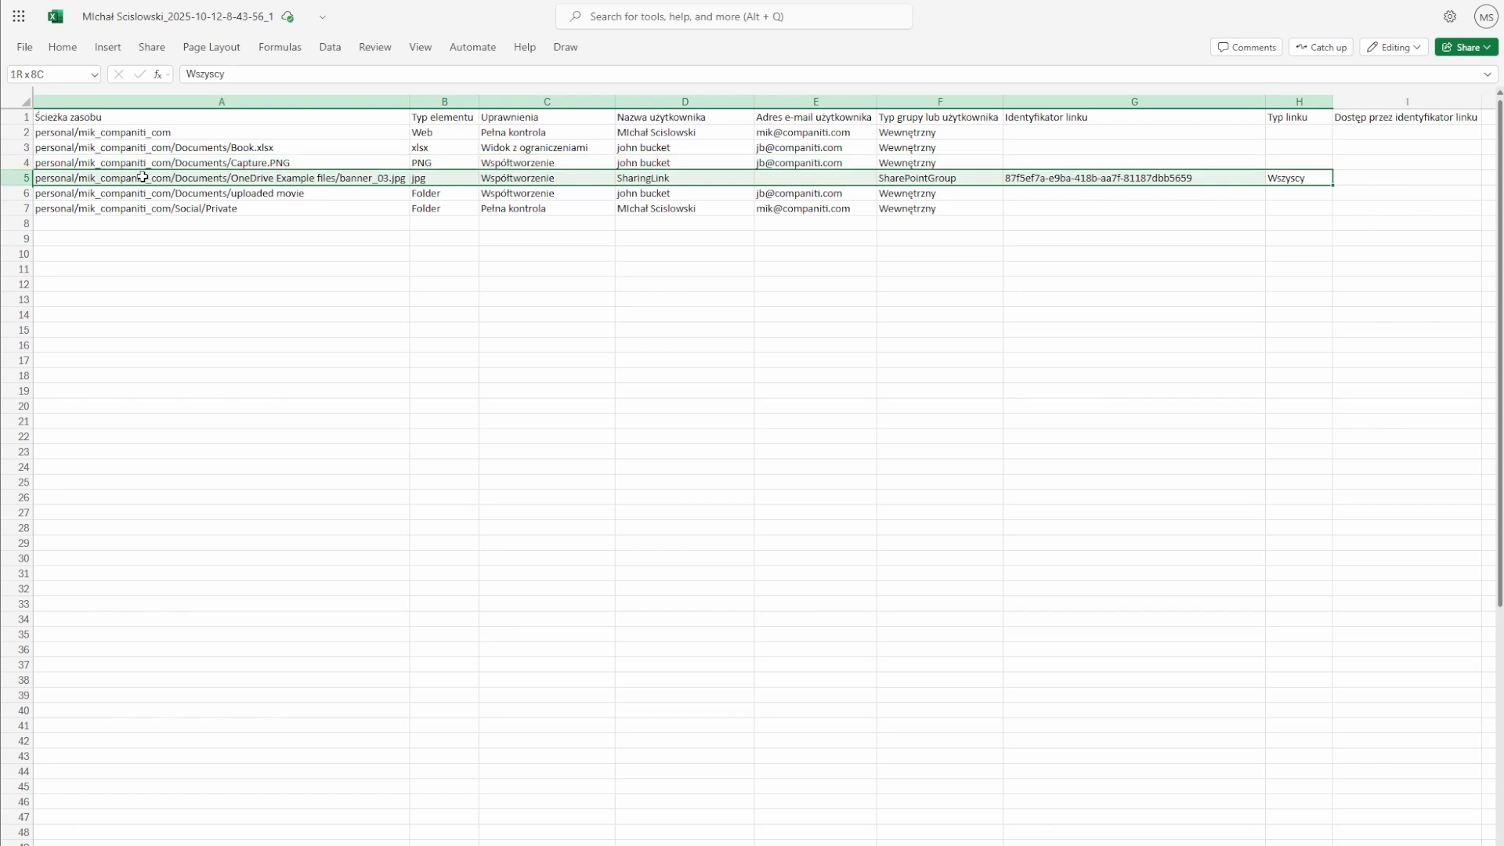
{"action": "left_click", "coordinate": [708, 347]}
{"action": "left_click_drag", "start_coordinate": [329, 136], "coordinate": [1208, 364]}
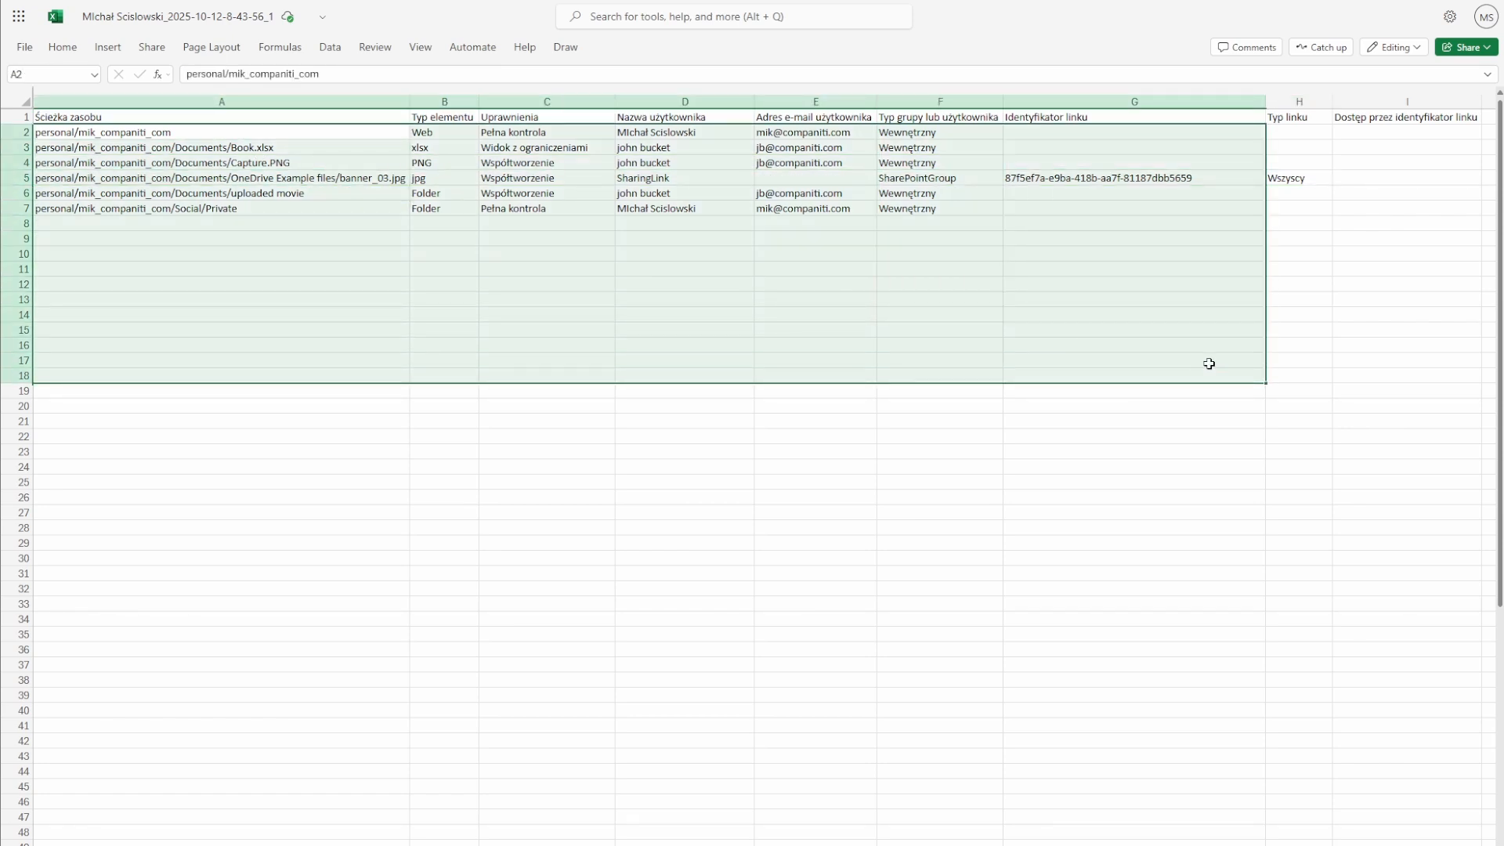
{"action": "left_click", "coordinate": [738, 295]}
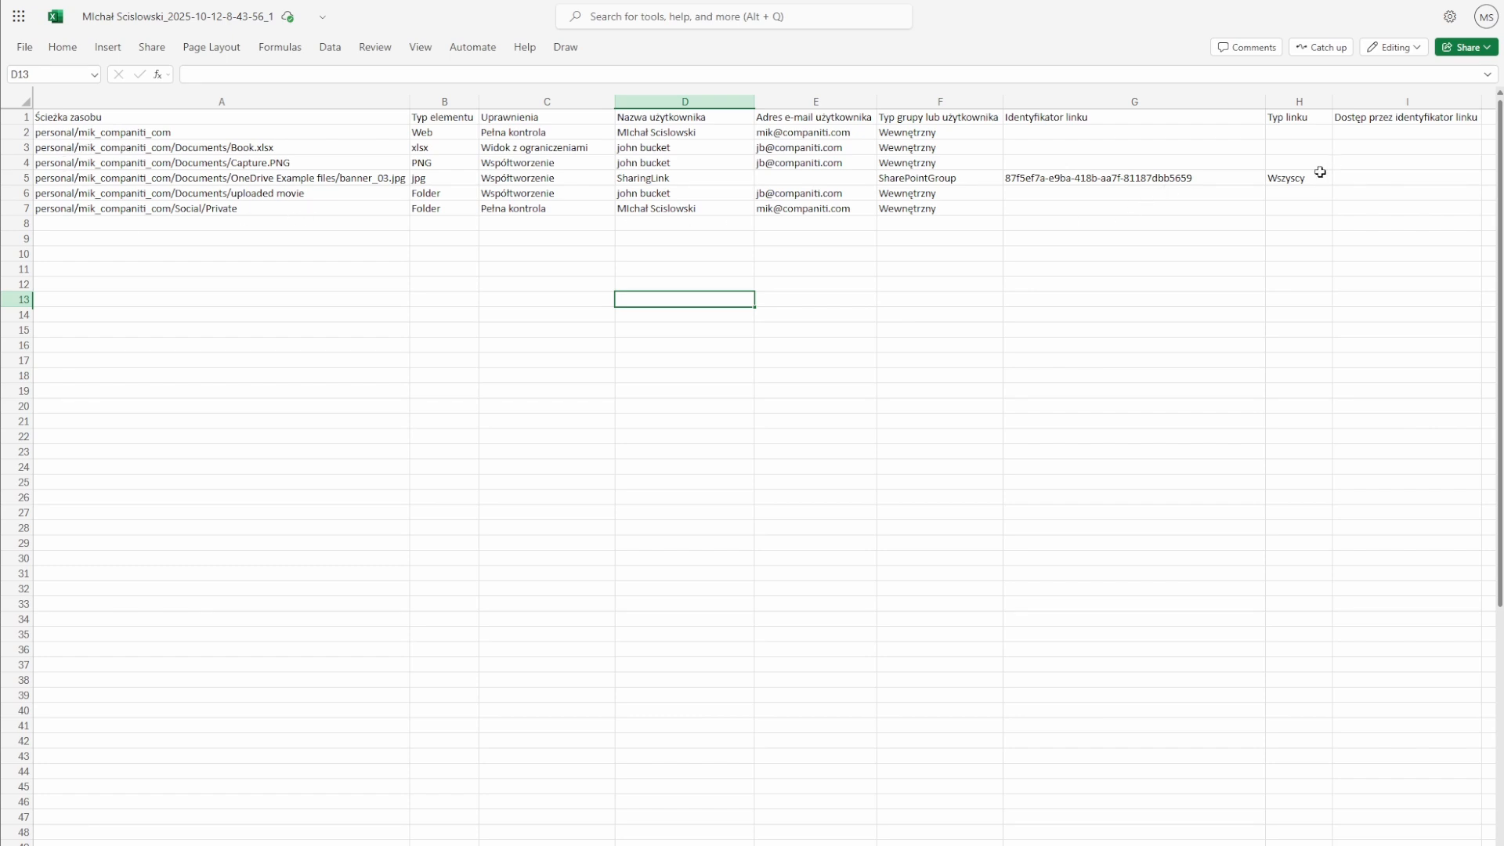
Fill the banner_03.jpg entry in cells A5:H5 with yellow.
{"action": "left_click_drag", "start_coordinate": [1319, 172], "coordinate": [158, 172]}
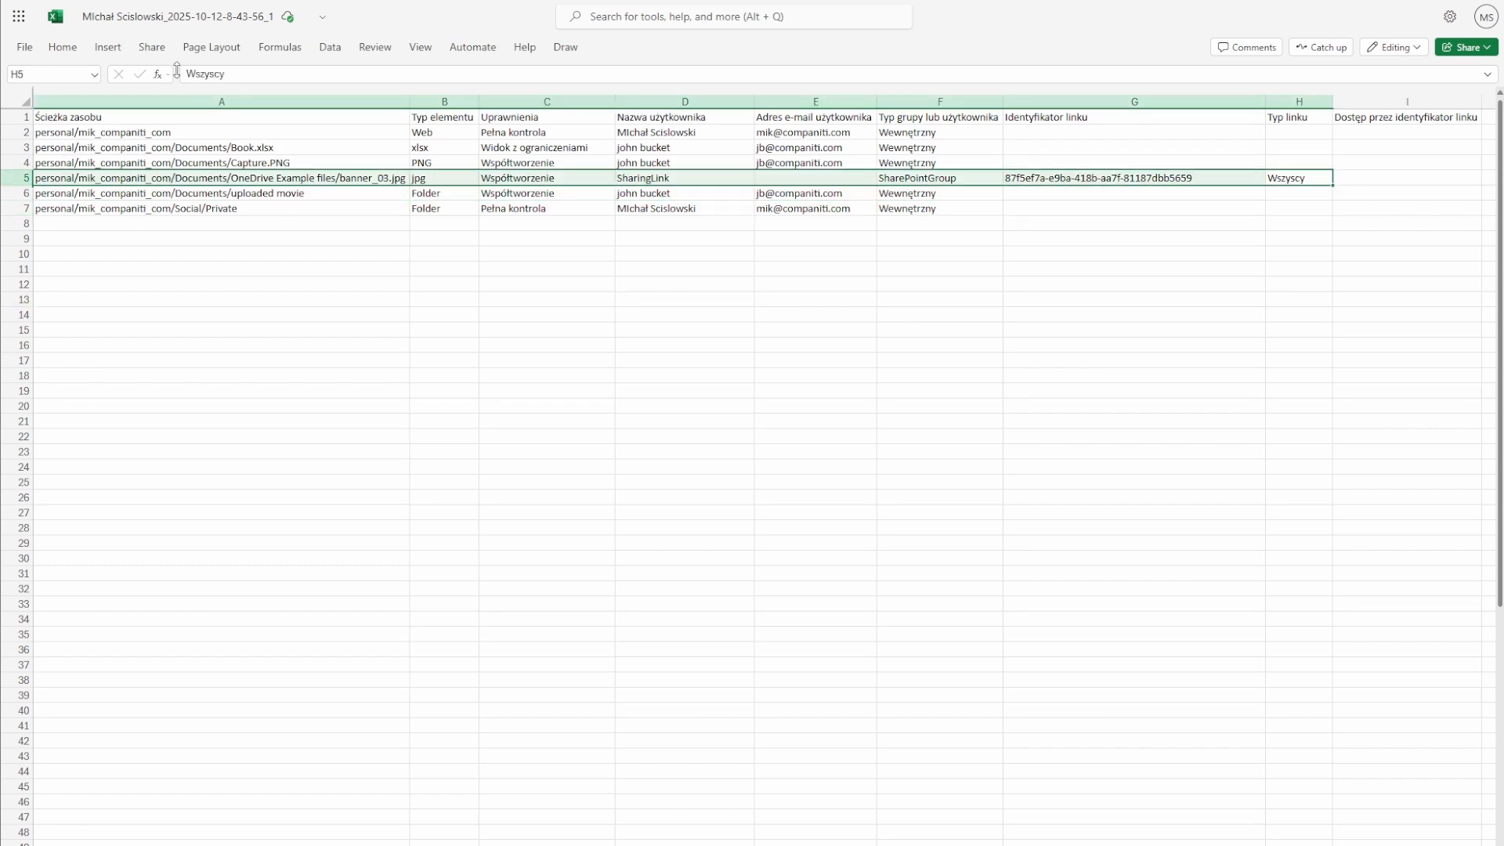
{"action": "left_click", "coordinate": [108, 48]}
{"action": "left_click", "coordinate": [69, 51]}
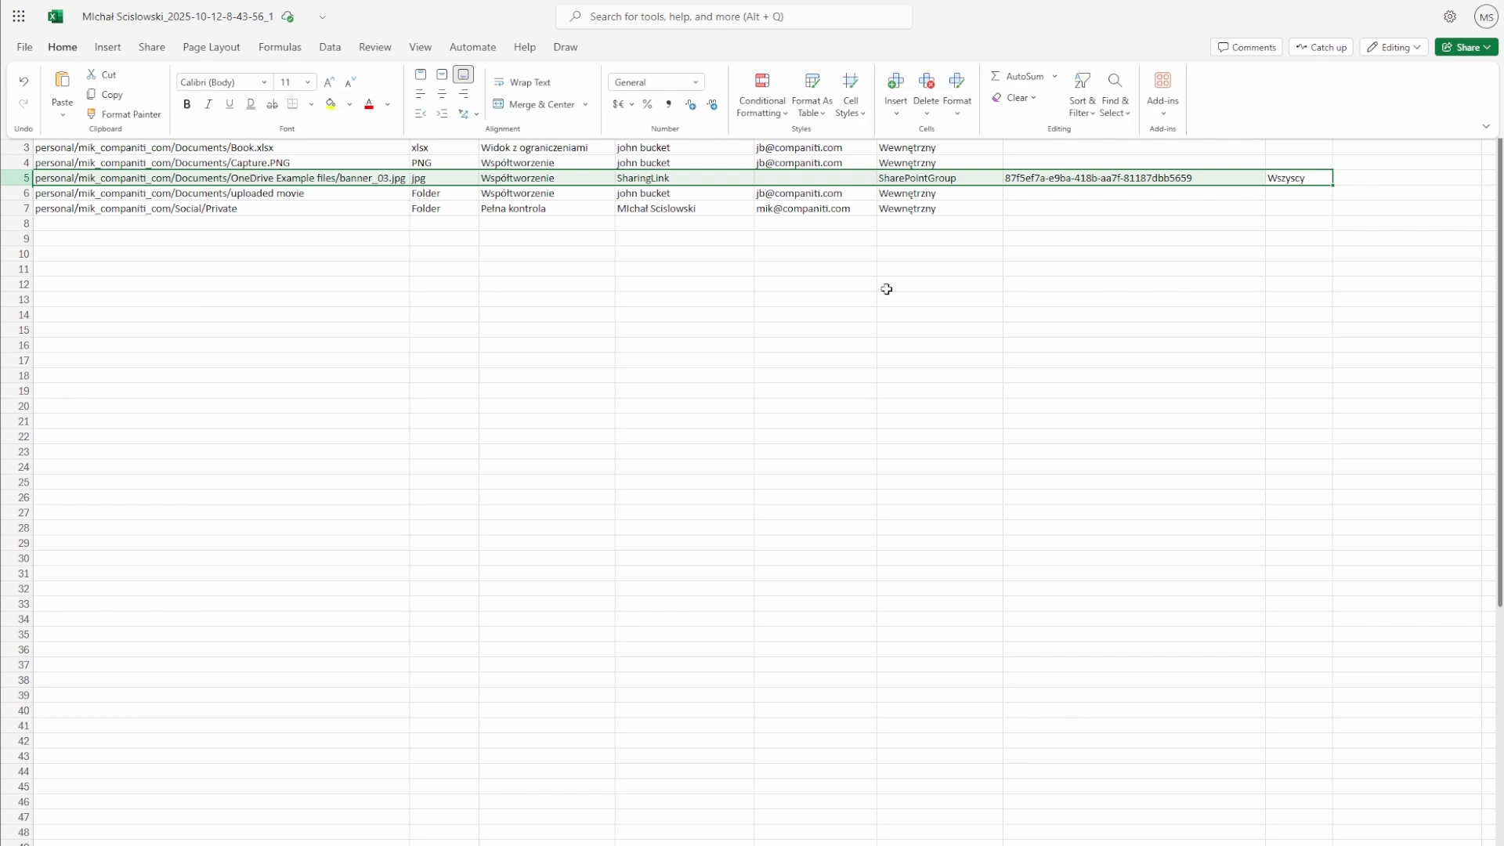
{"action": "left_click", "coordinate": [331, 104]}
{"action": "left_click", "coordinate": [673, 436]}
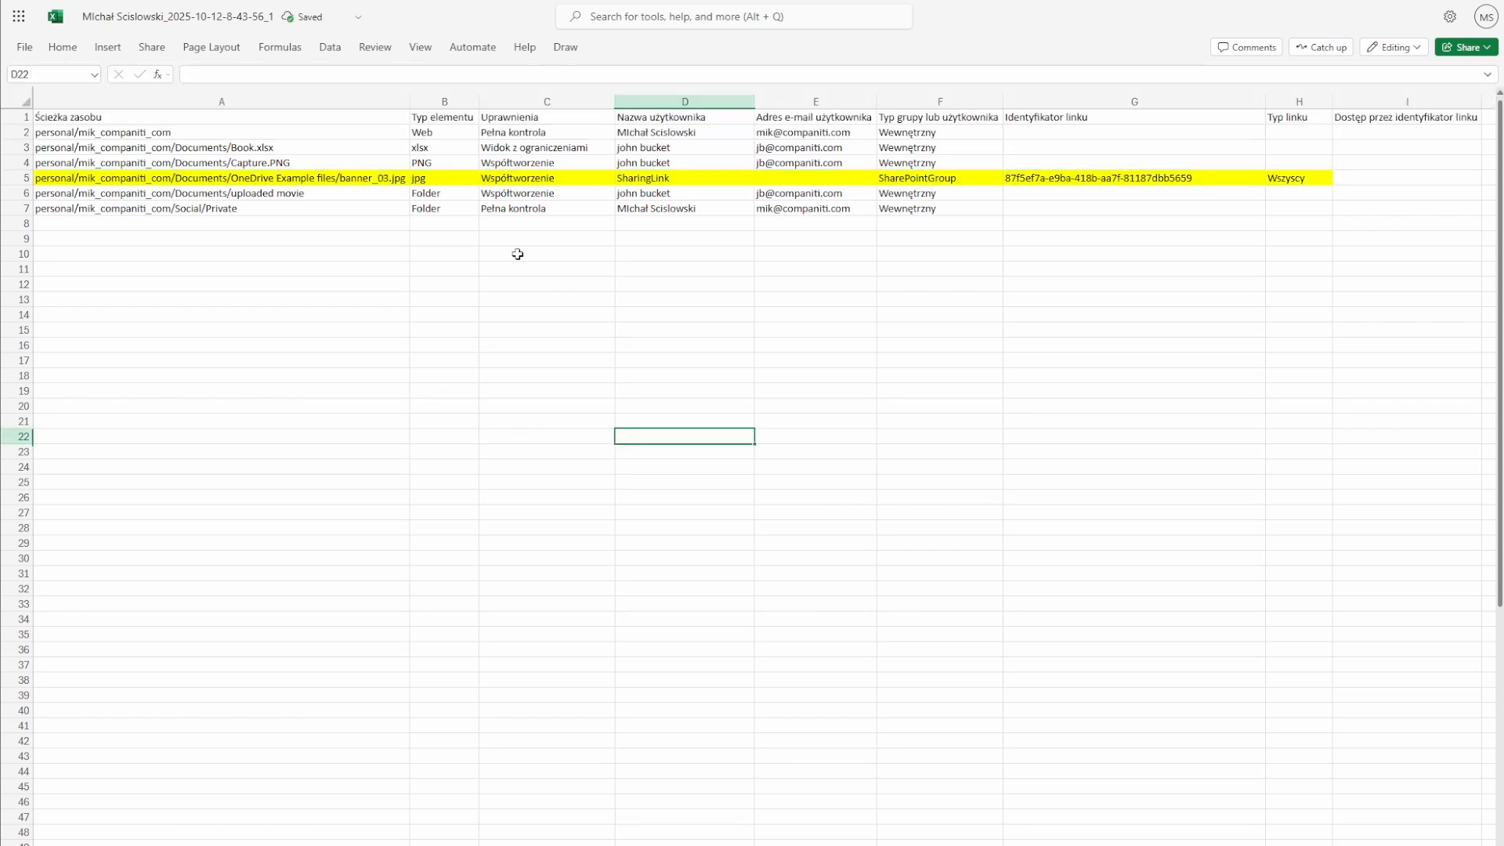
Fill the Book.xlsx entry in cells A3:G3 with yellow.
{"action": "left_click_drag", "start_coordinate": [153, 145], "coordinate": [1034, 148]}
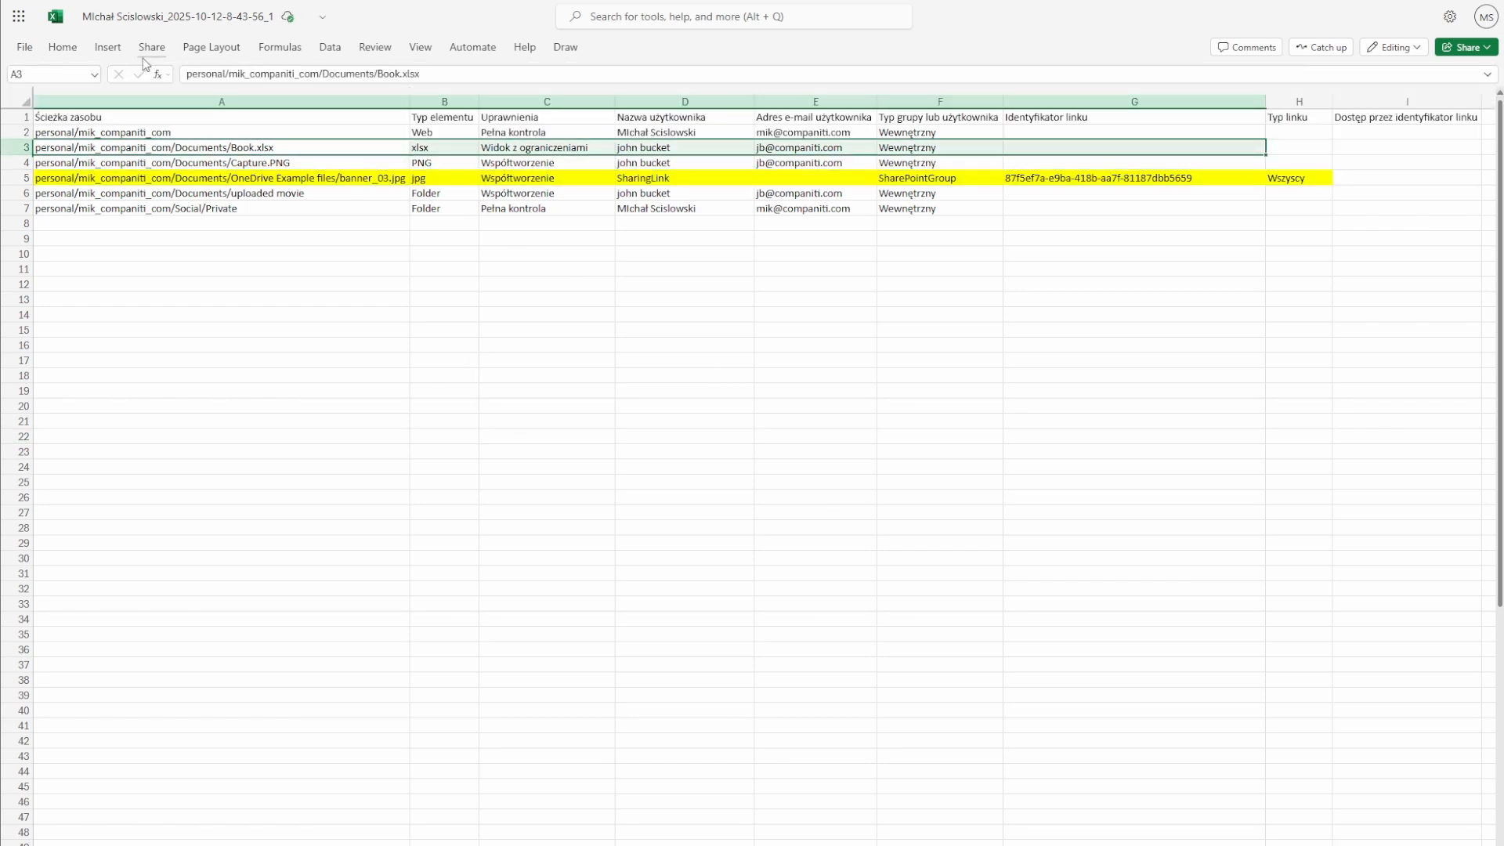
{"action": "left_click", "coordinate": [108, 47]}
{"action": "left_click", "coordinate": [62, 47]}
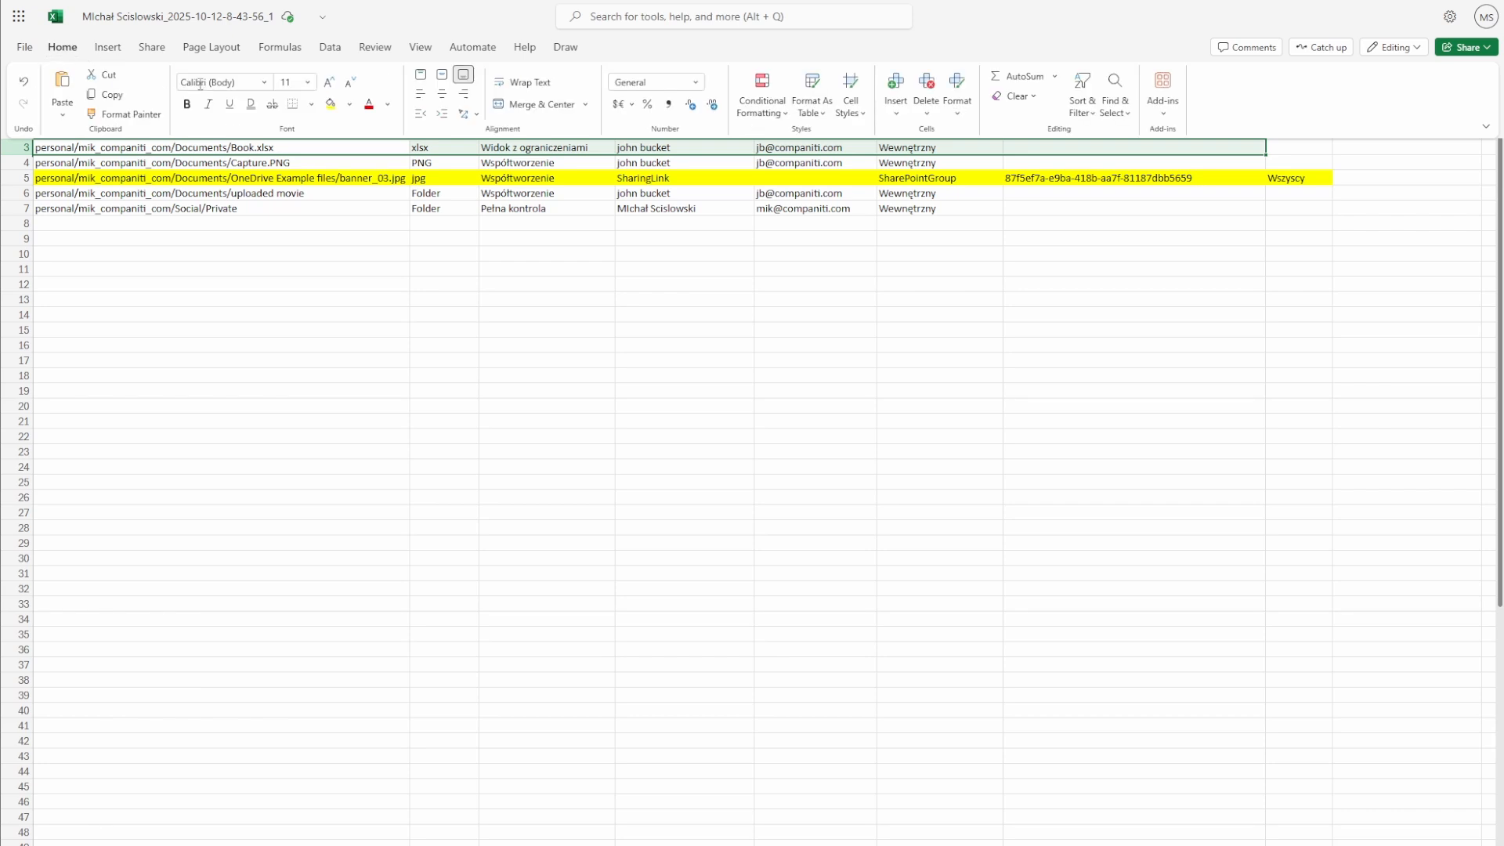
{"action": "left_click", "coordinate": [330, 104]}
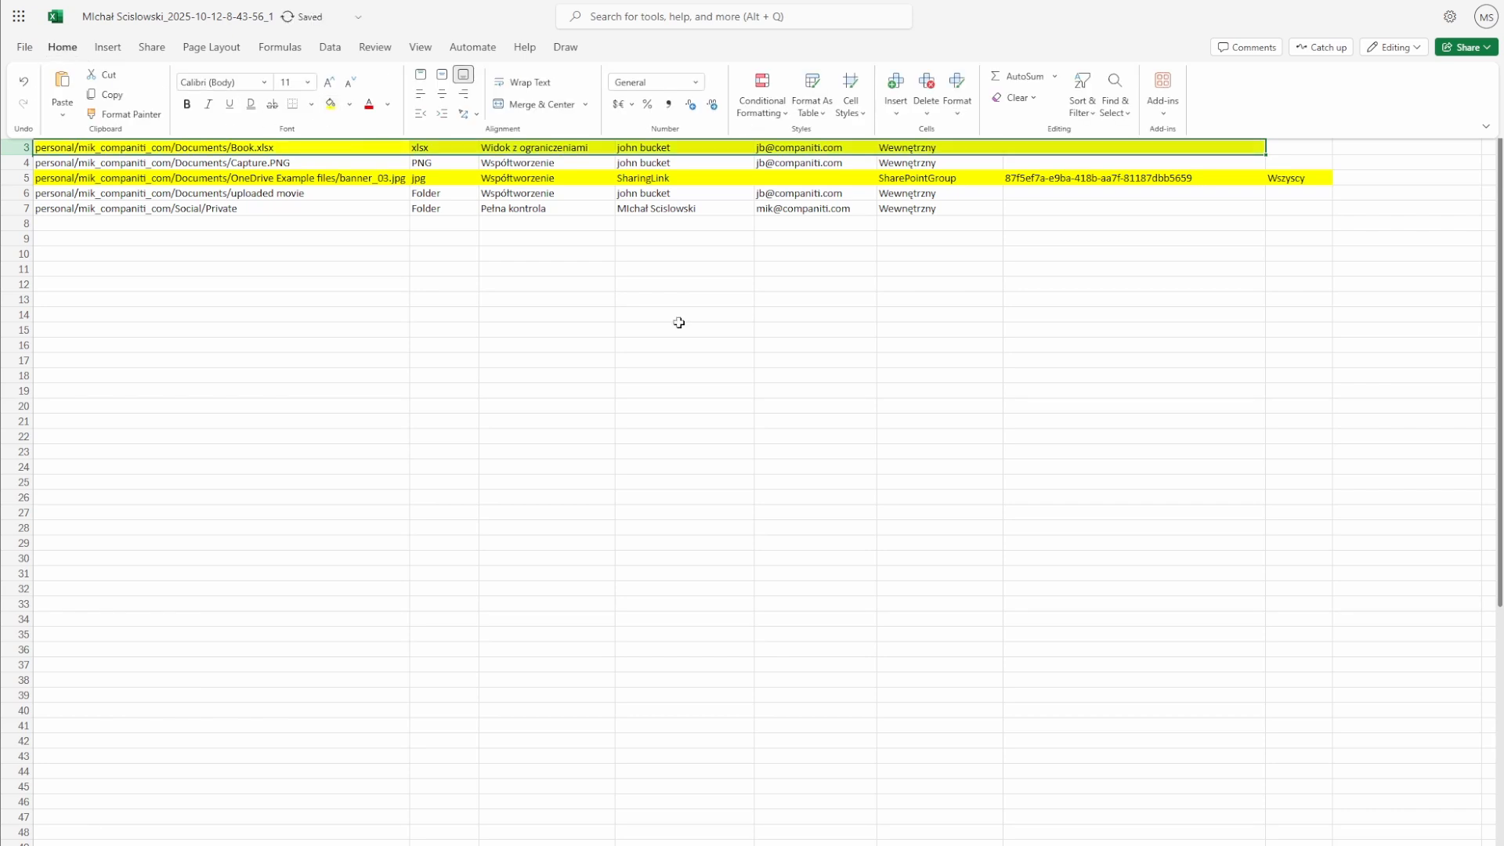
{"action": "left_click_drag", "start_coordinate": [678, 329], "coordinate": [692, 343]}
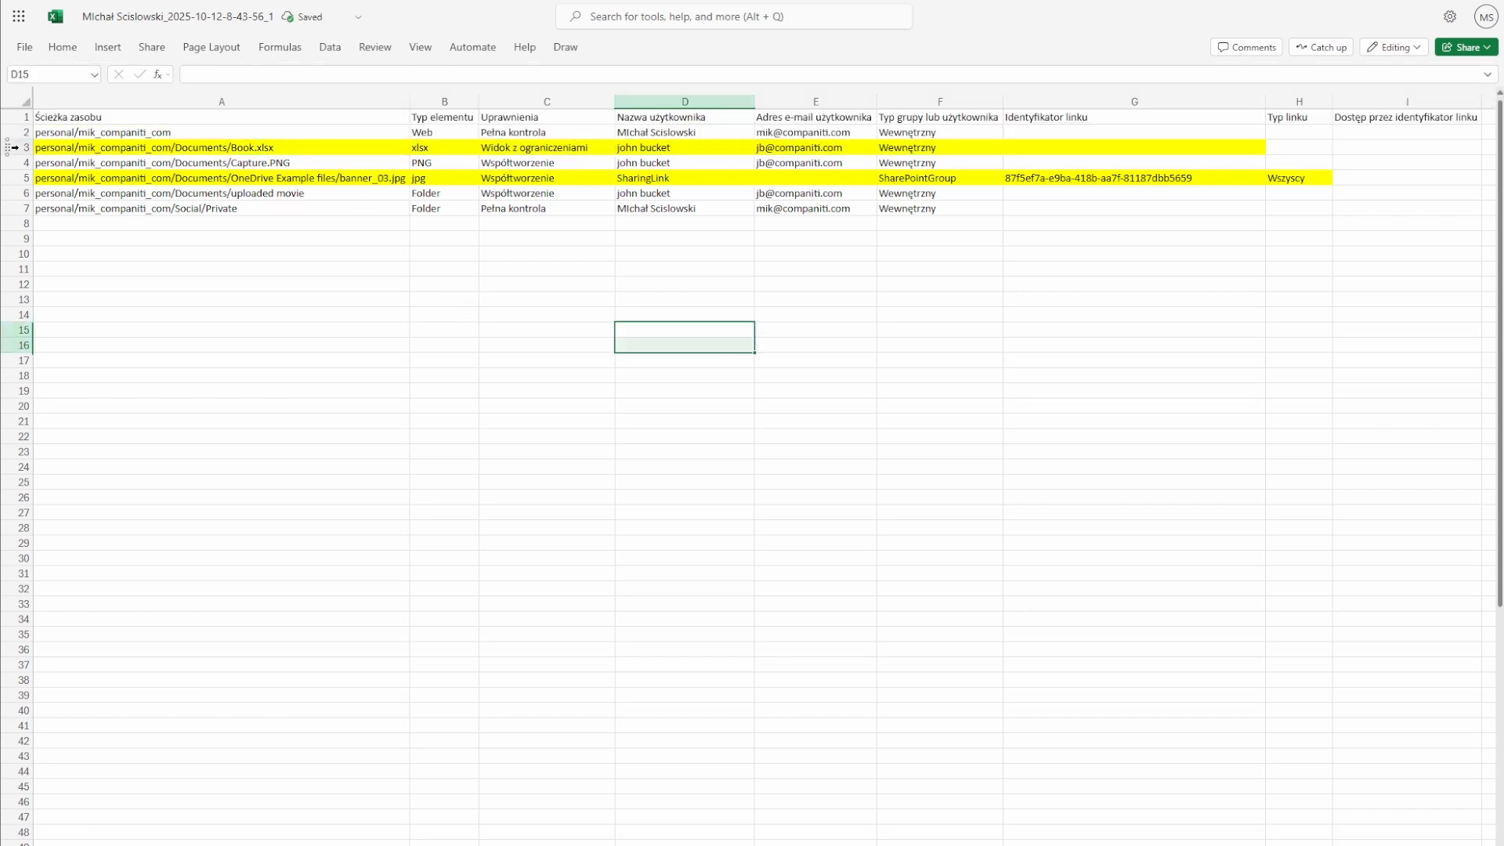
{"action": "left_click_drag", "start_coordinate": [140, 162], "coordinate": [148, 611]}
{"action": "left_click", "coordinate": [247, 498]}
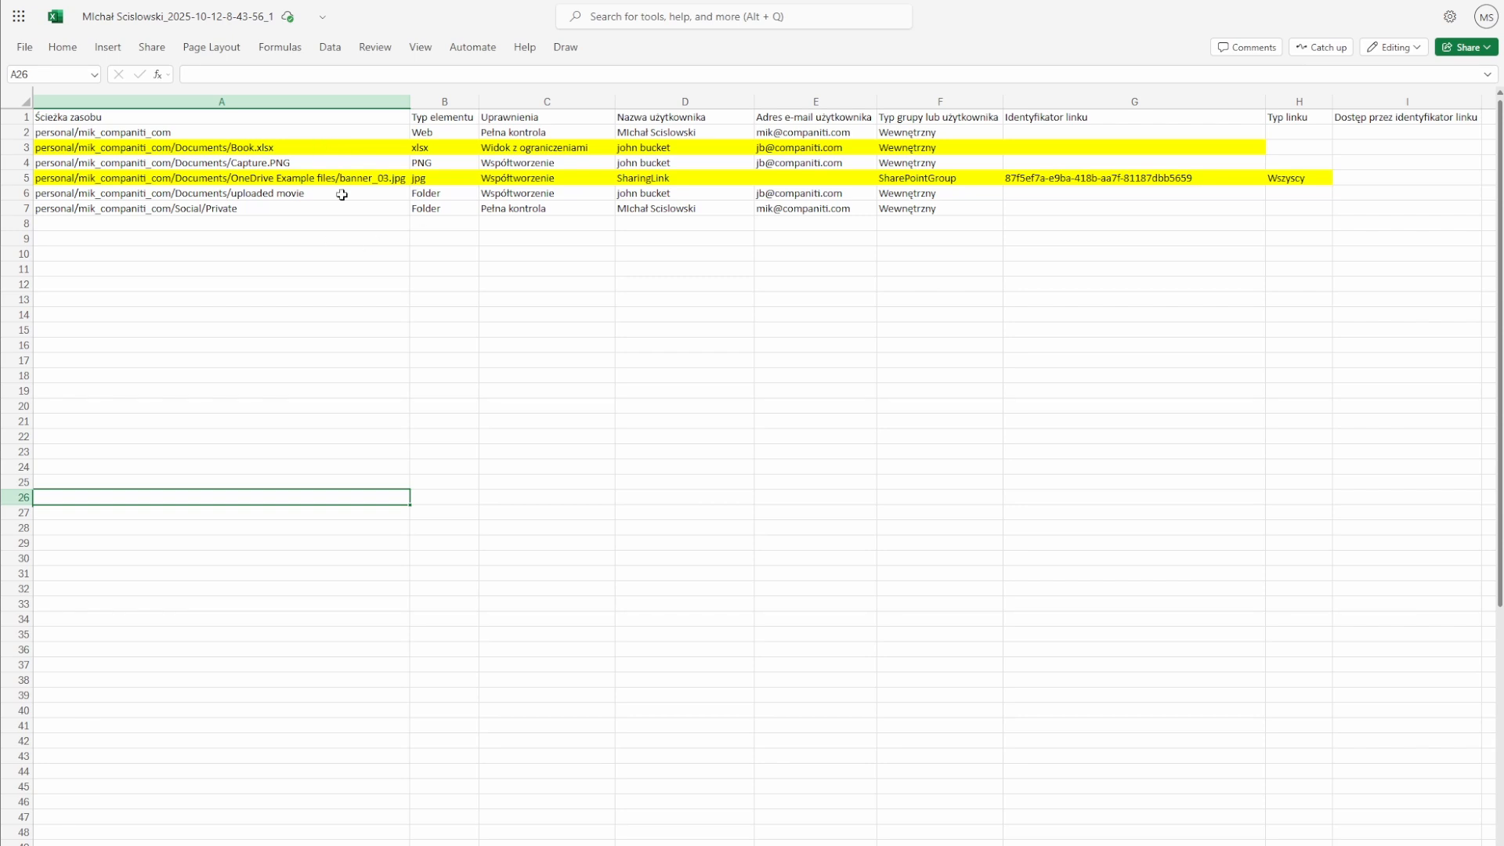
{"action": "left_click_drag", "start_coordinate": [280, 146], "coordinate": [287, 193]}
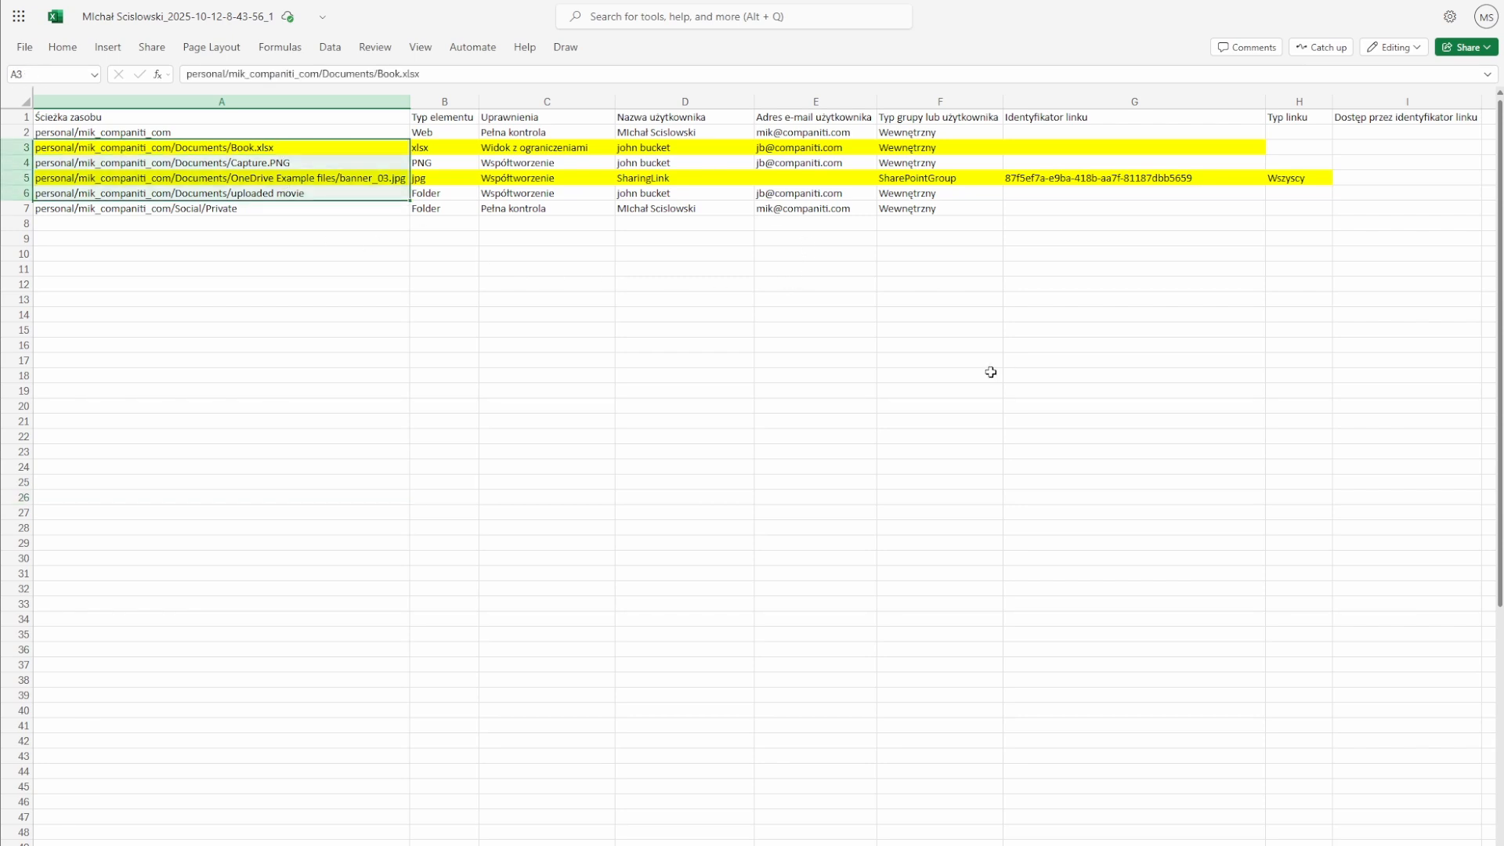
Open My files in OneDrive, and widen the resource path column A in the Excel sharing report.
{"action": "left_click", "coordinate": [940, 1]}
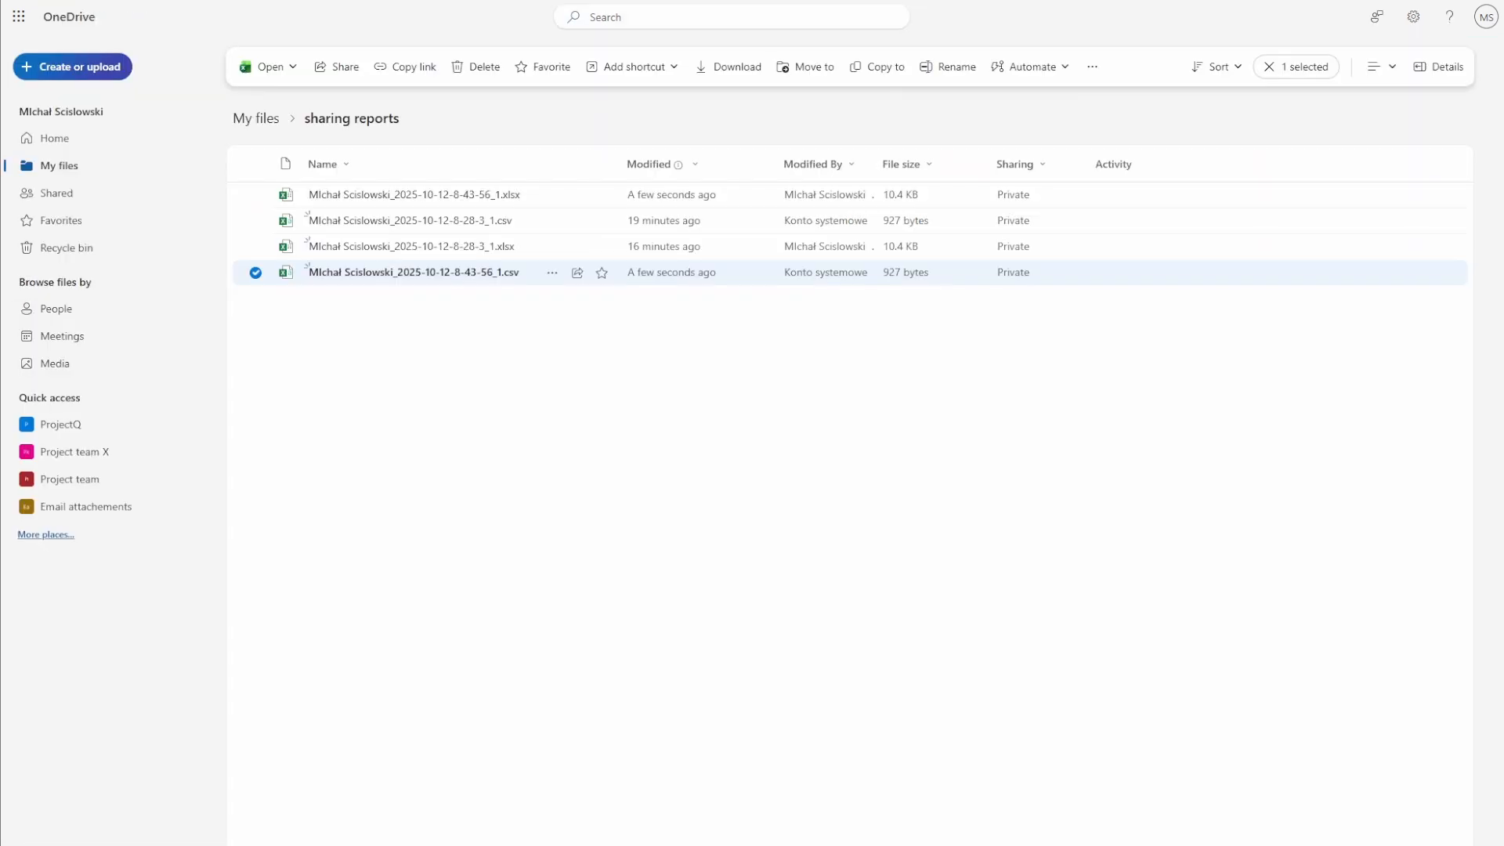
{"action": "left_click", "coordinate": [74, 168]}
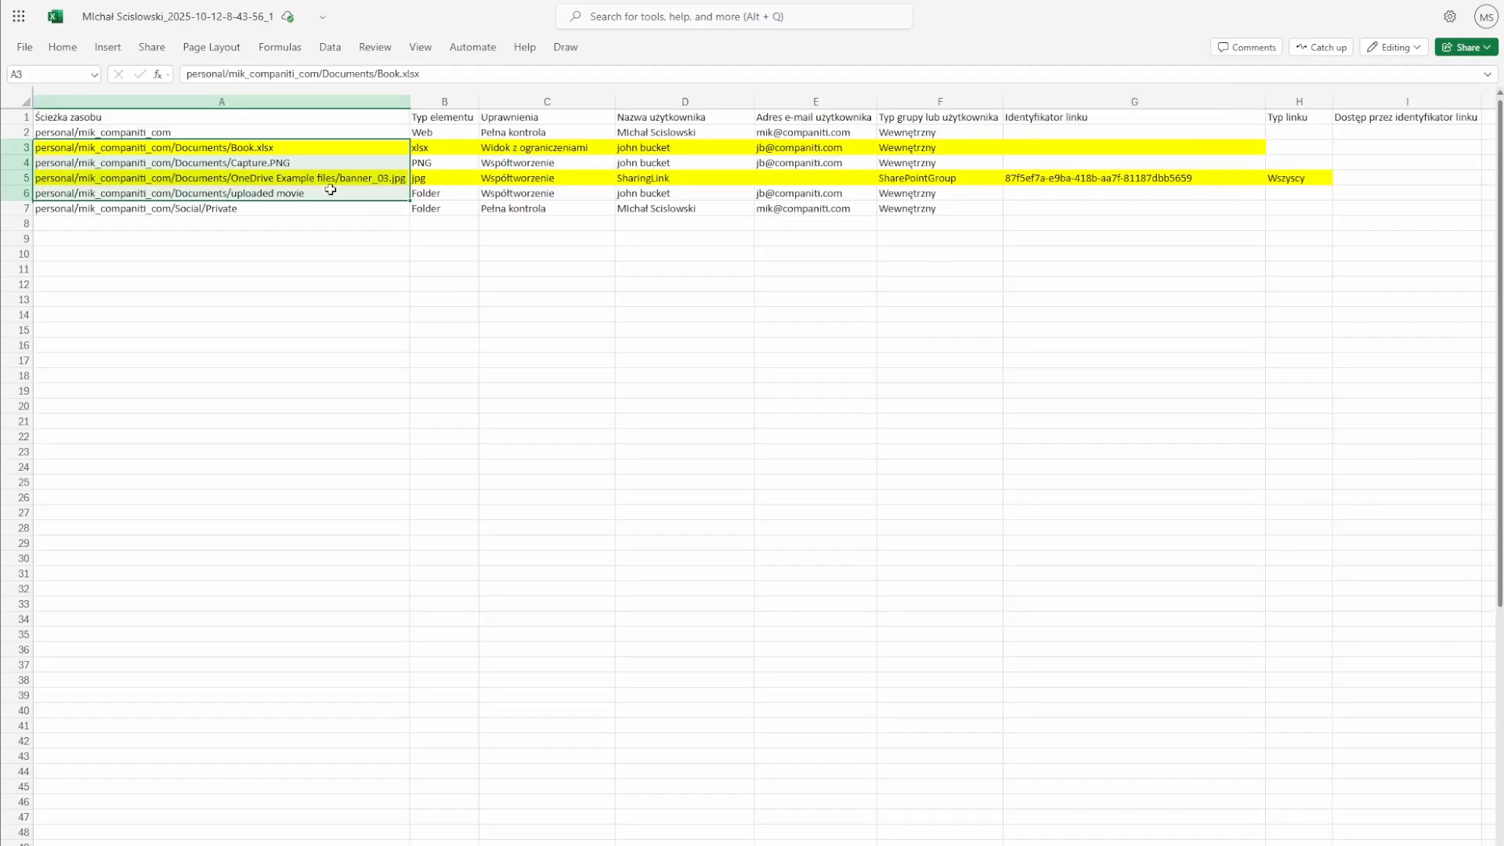
{"action": "left_click_drag", "start_coordinate": [326, 182], "coordinate": [1007, 168]}
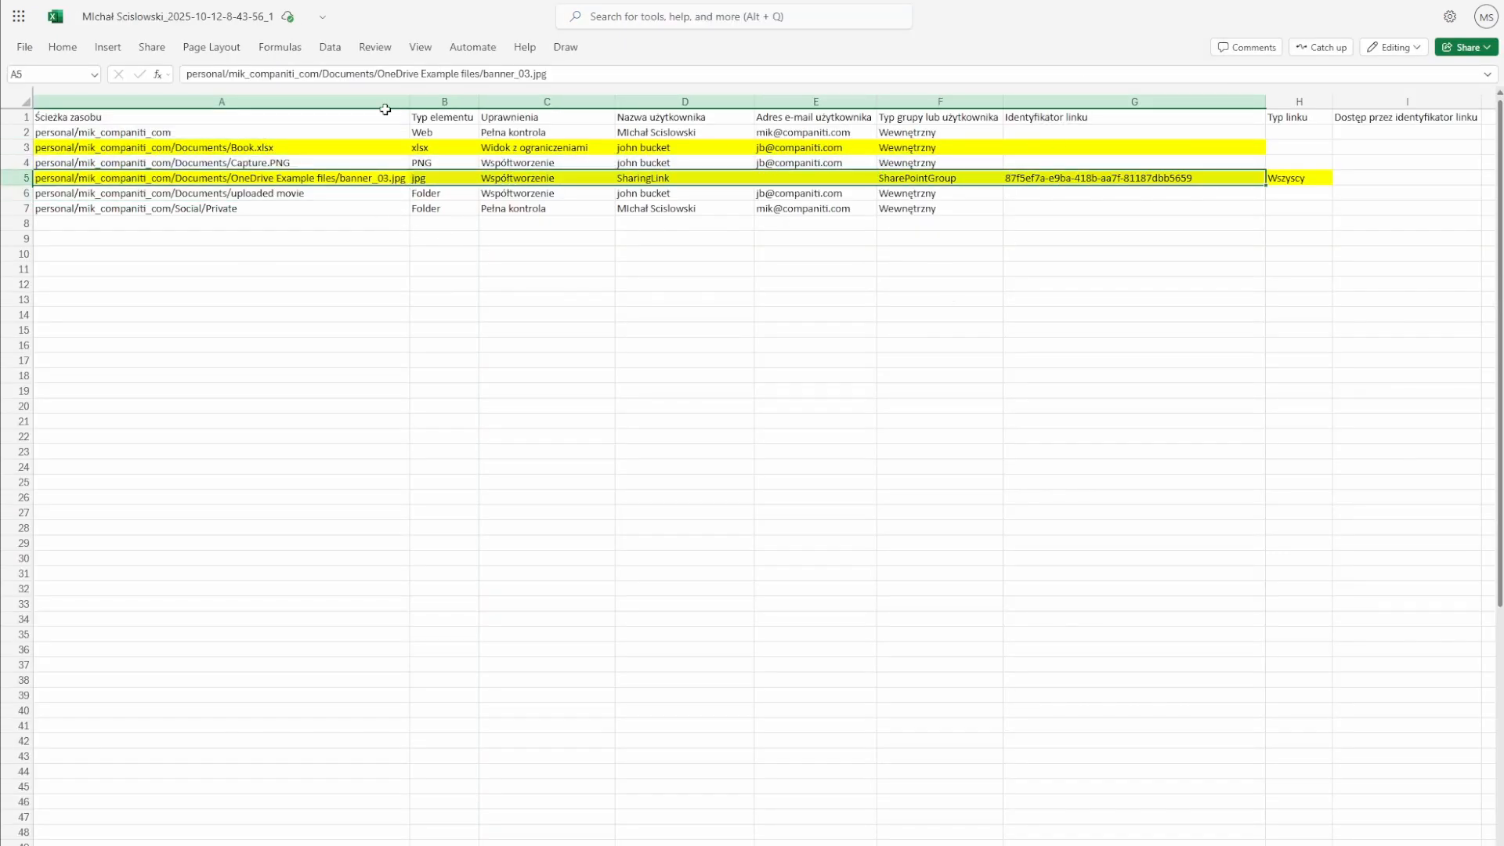
{"action": "left_click_drag", "start_coordinate": [410, 103], "coordinate": [438, 103]}
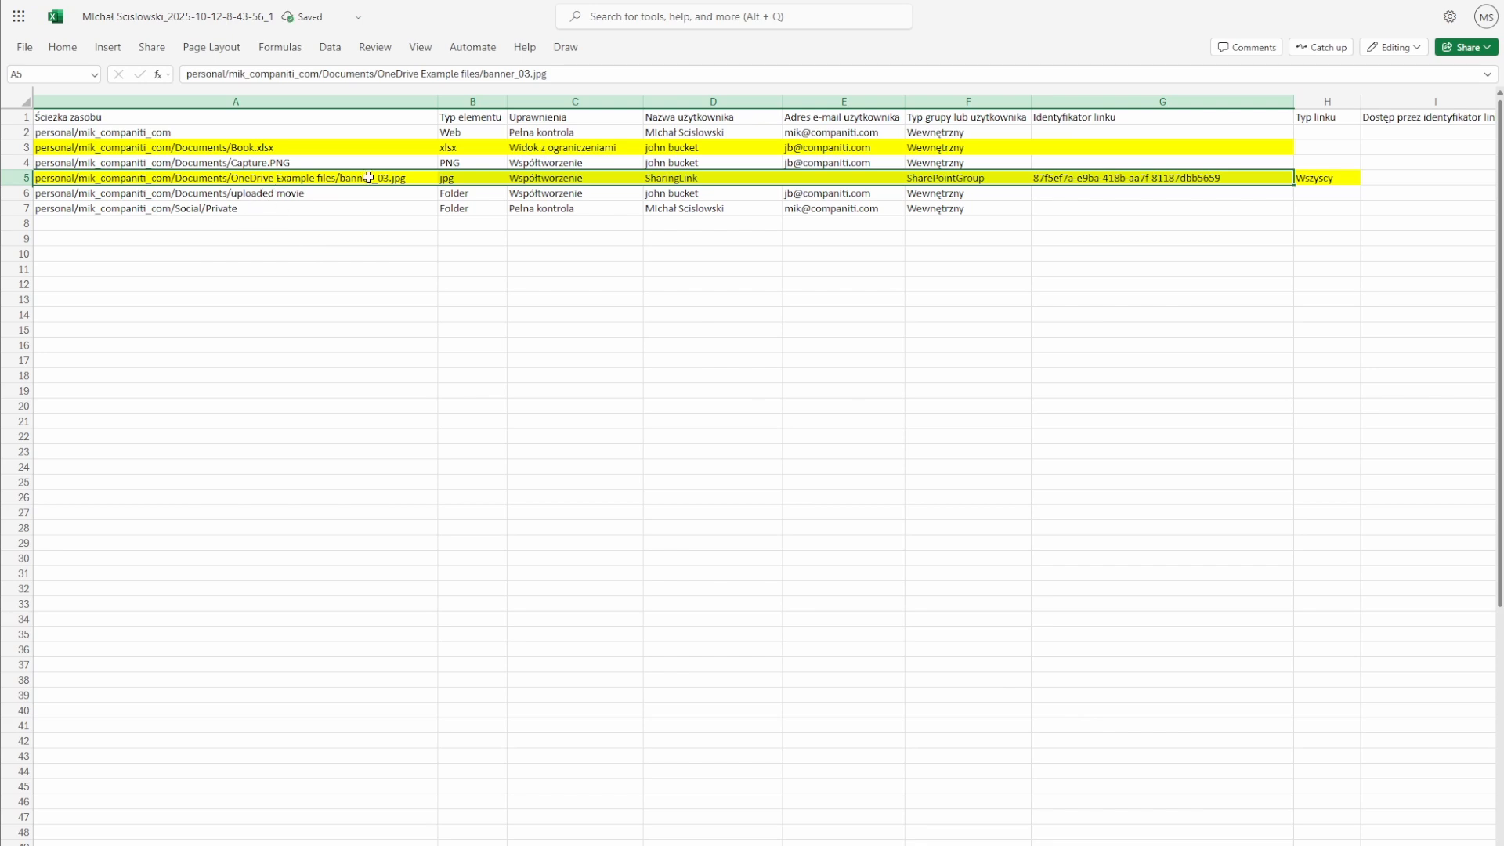
Switch to OneDrive, open the OneDrive Example files folder and compare it with the banner_03.jpg path in the Excel report.
{"action": "key", "text": "ctrl+Tab"}
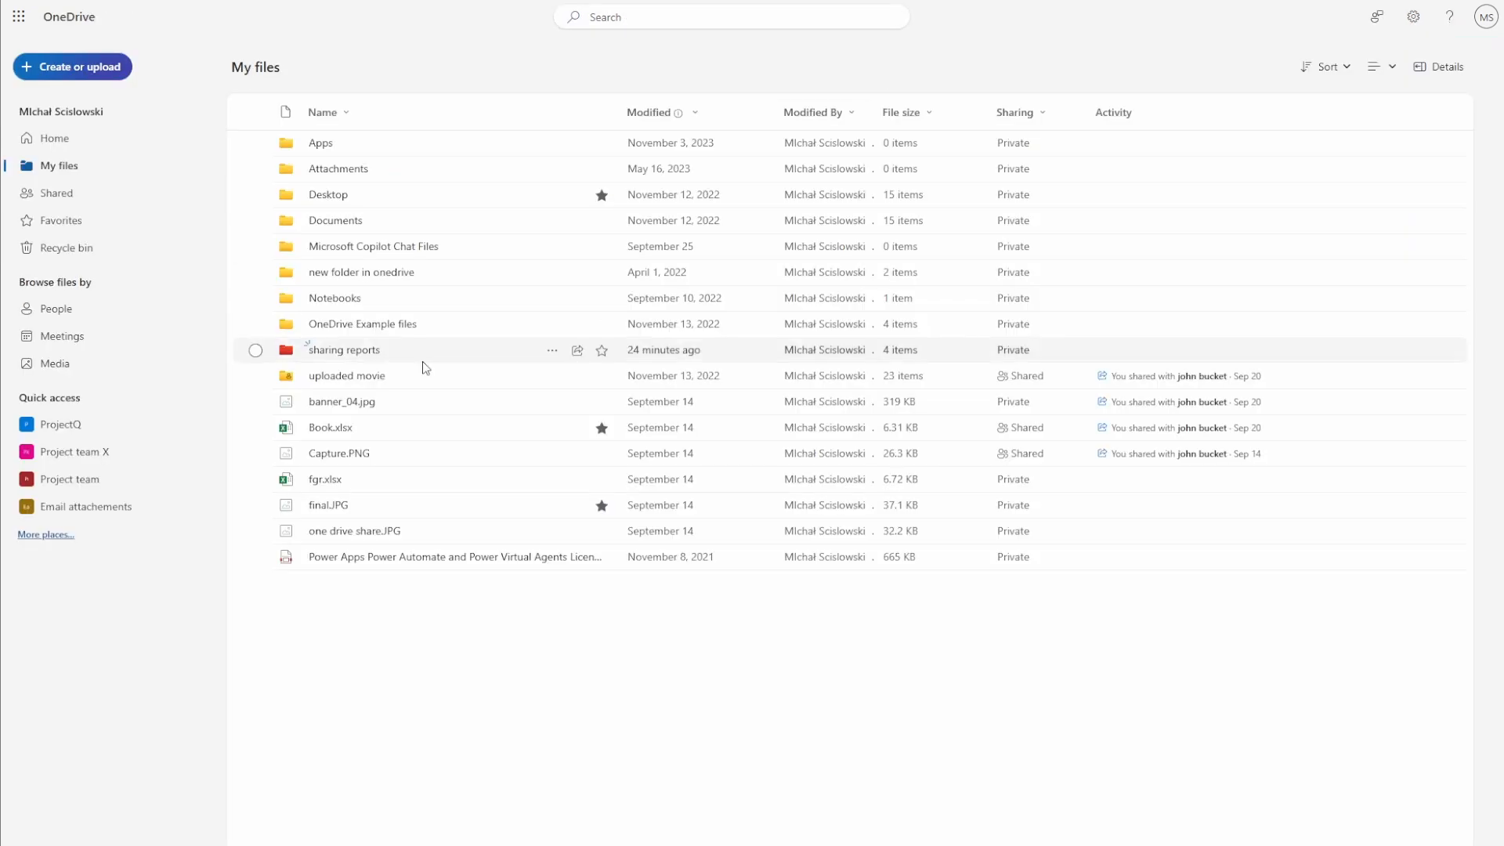
{"action": "left_click", "coordinate": [381, 324]}
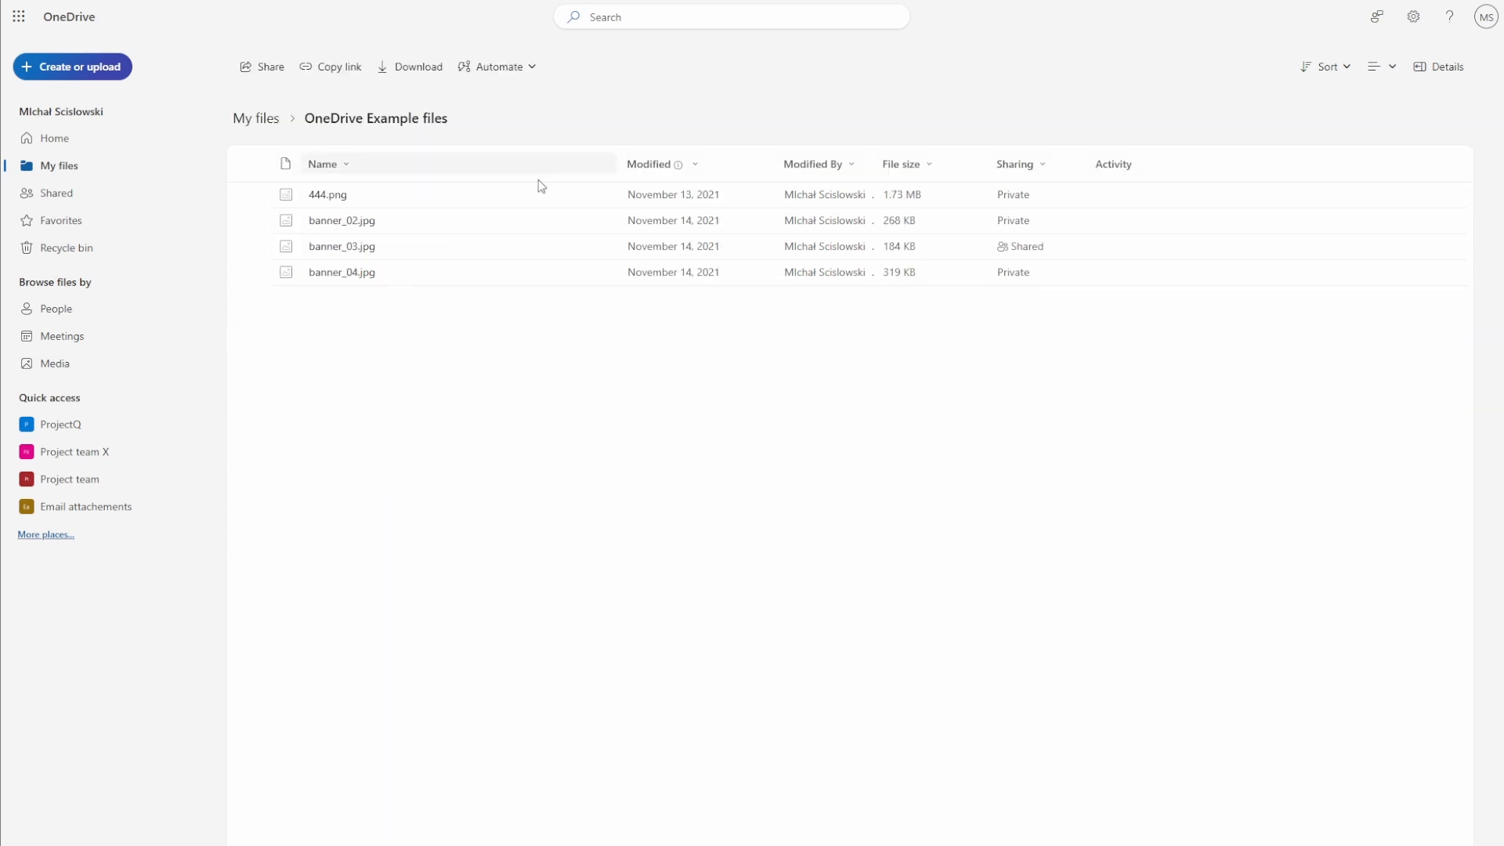
{"action": "key", "text": "ctrl+shift+Tab"}
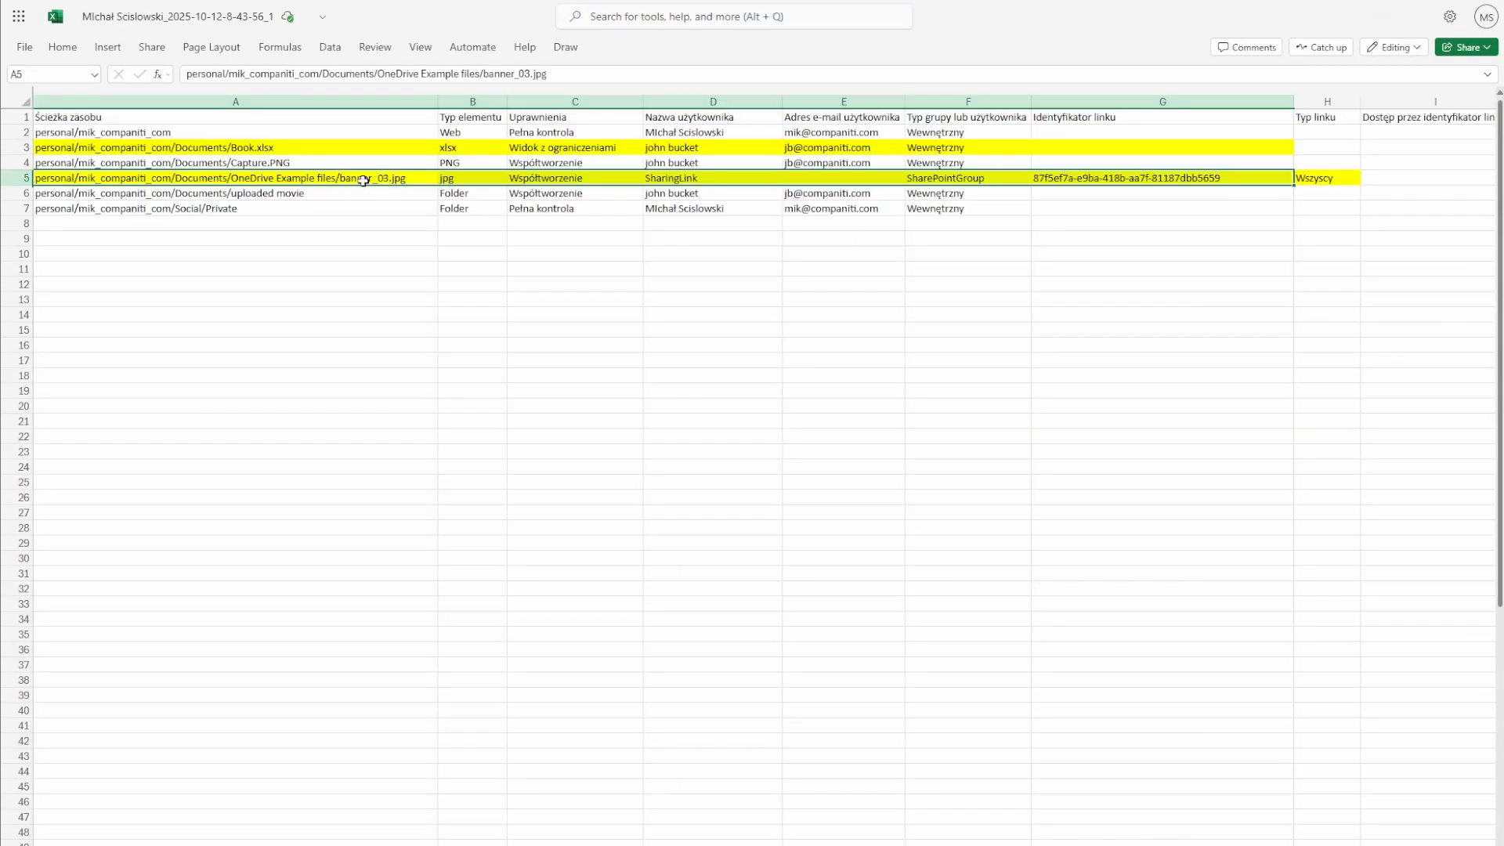
{"action": "key", "text": "ctrl+Tab"}
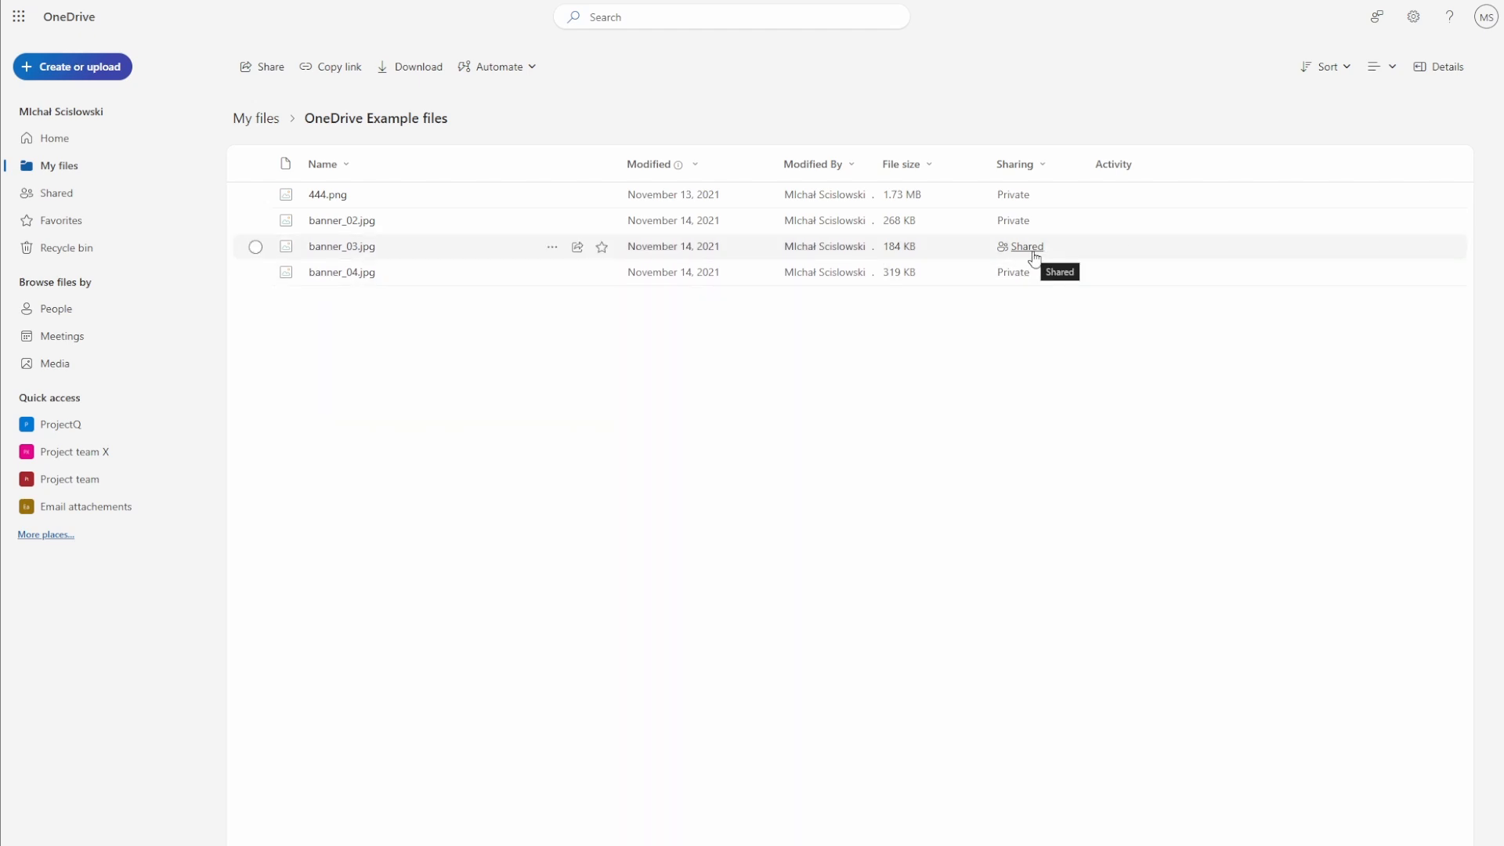
Delete the anyone-can-edit sharing link of banner_03.jpg and check which people still have access to the file.
{"action": "left_click", "coordinate": [1026, 246]}
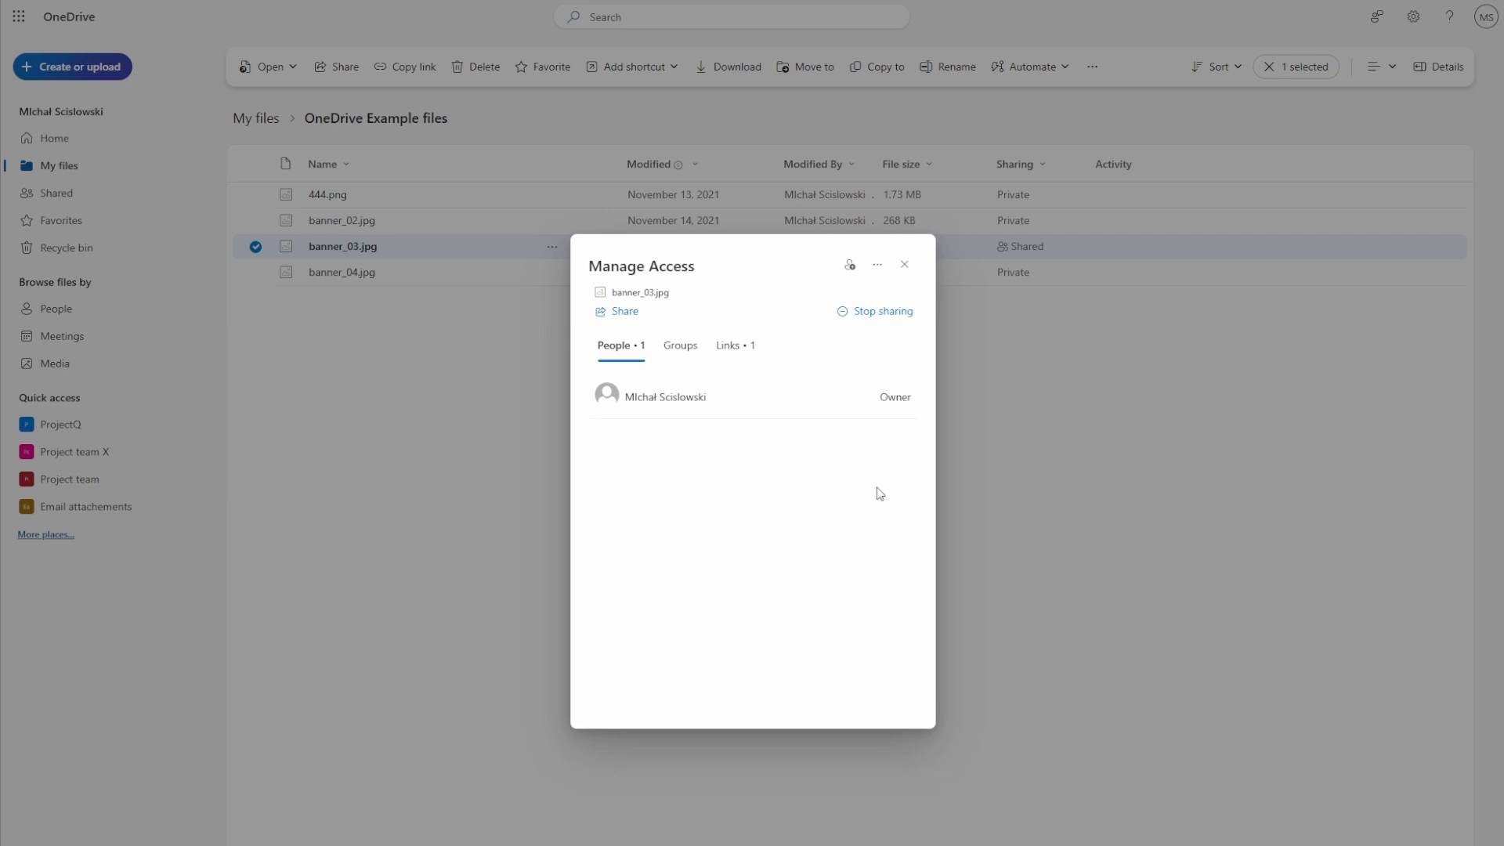
{"action": "left_click", "coordinate": [731, 351]}
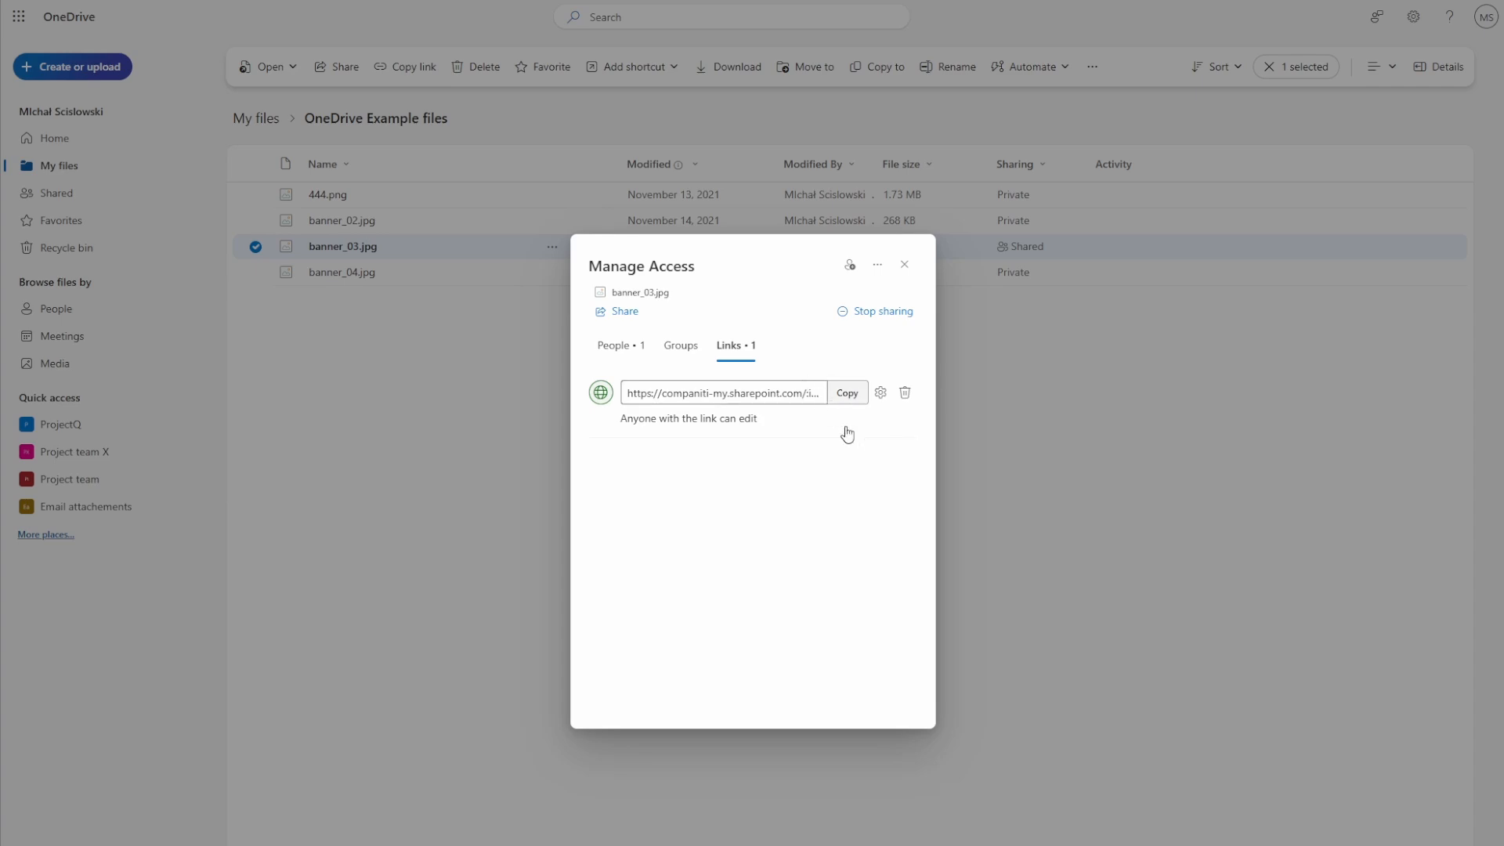
{"action": "left_click", "coordinate": [906, 395]}
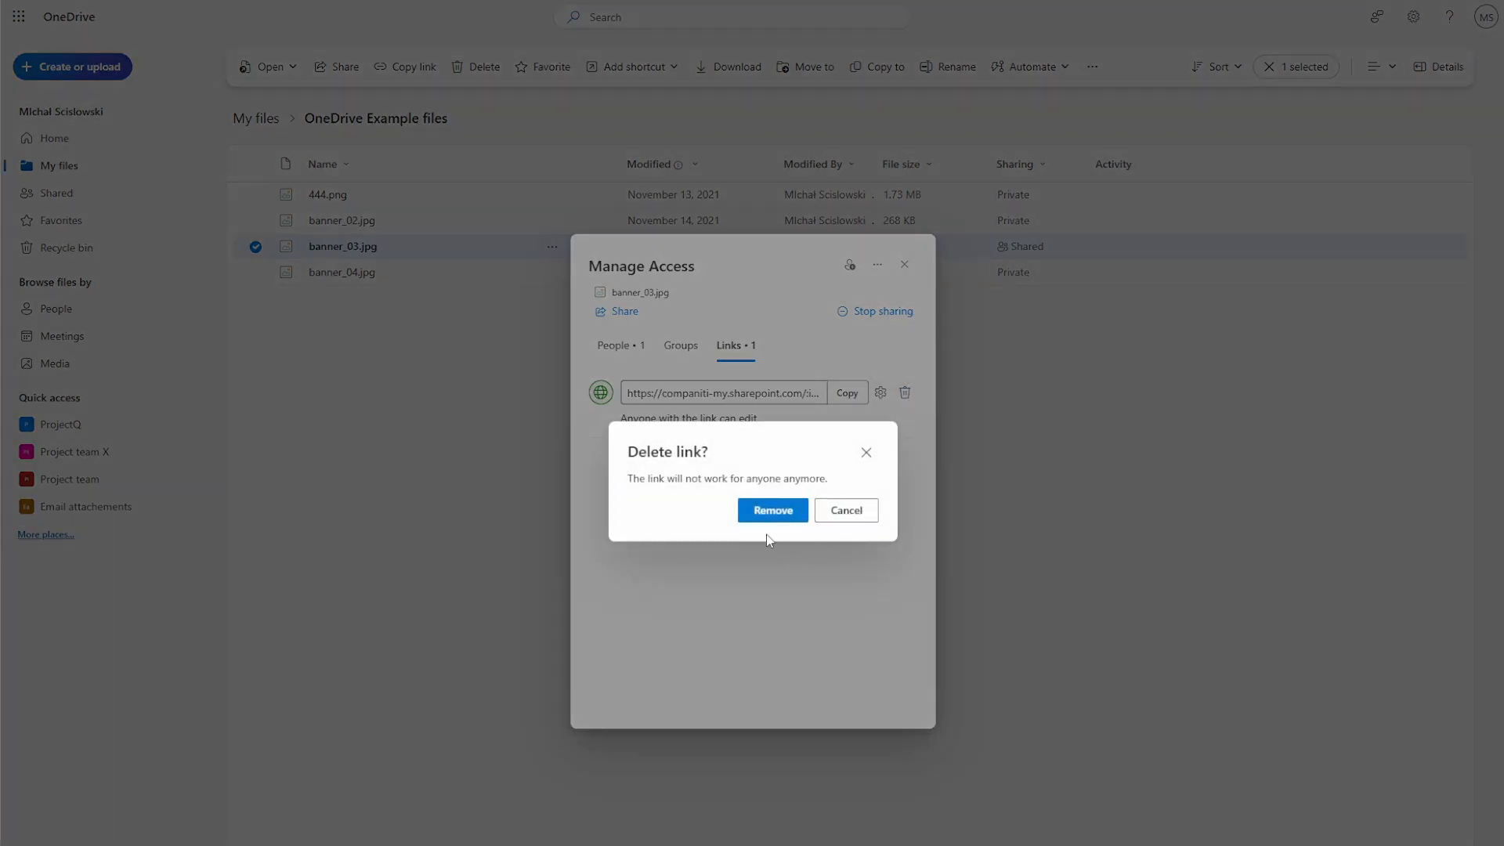
{"action": "left_click", "coordinate": [770, 513]}
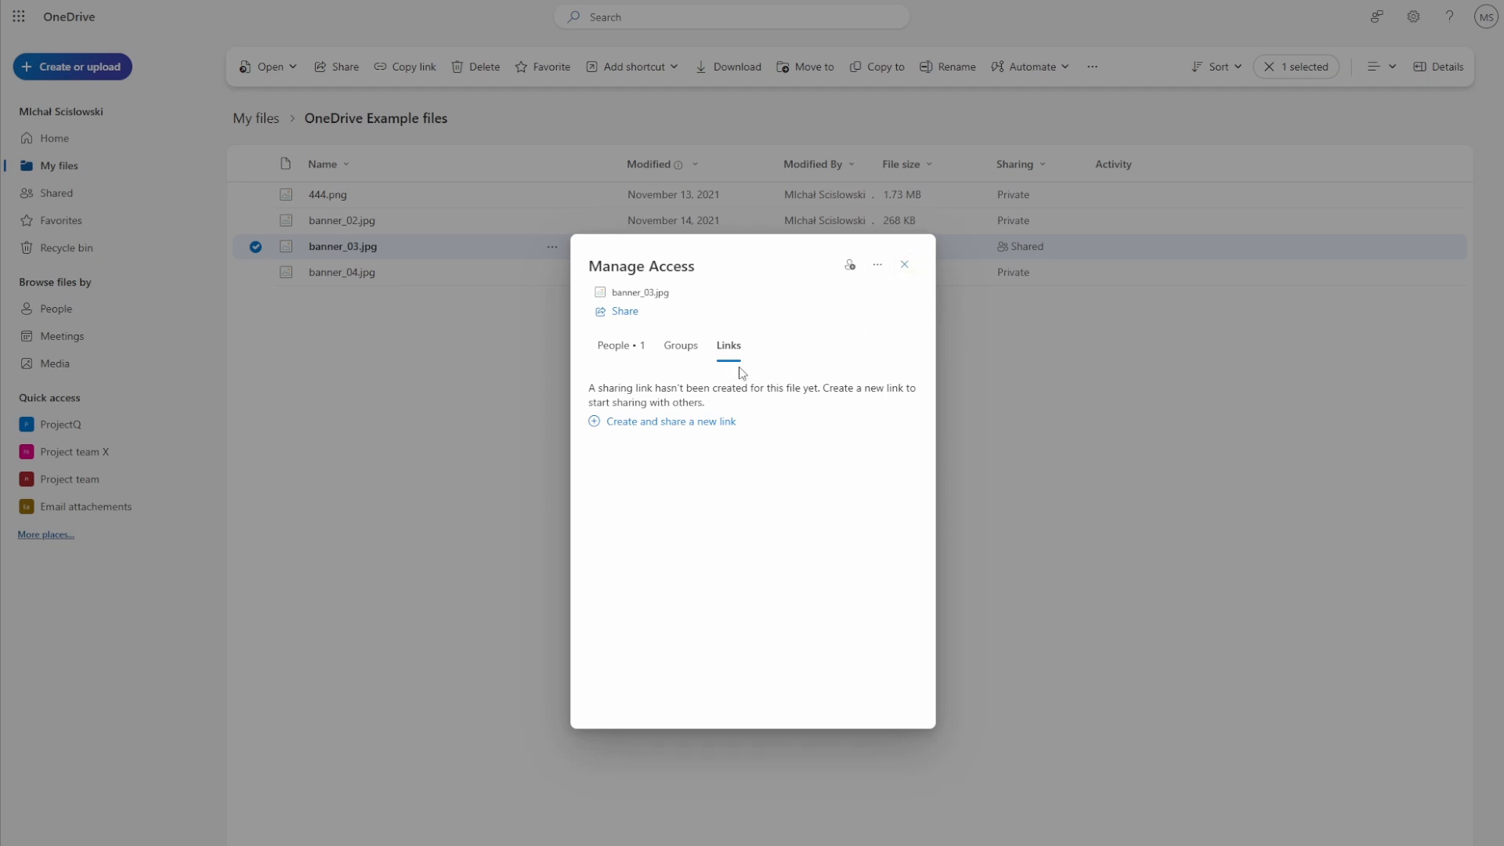
{"action": "left_click", "coordinate": [623, 347]}
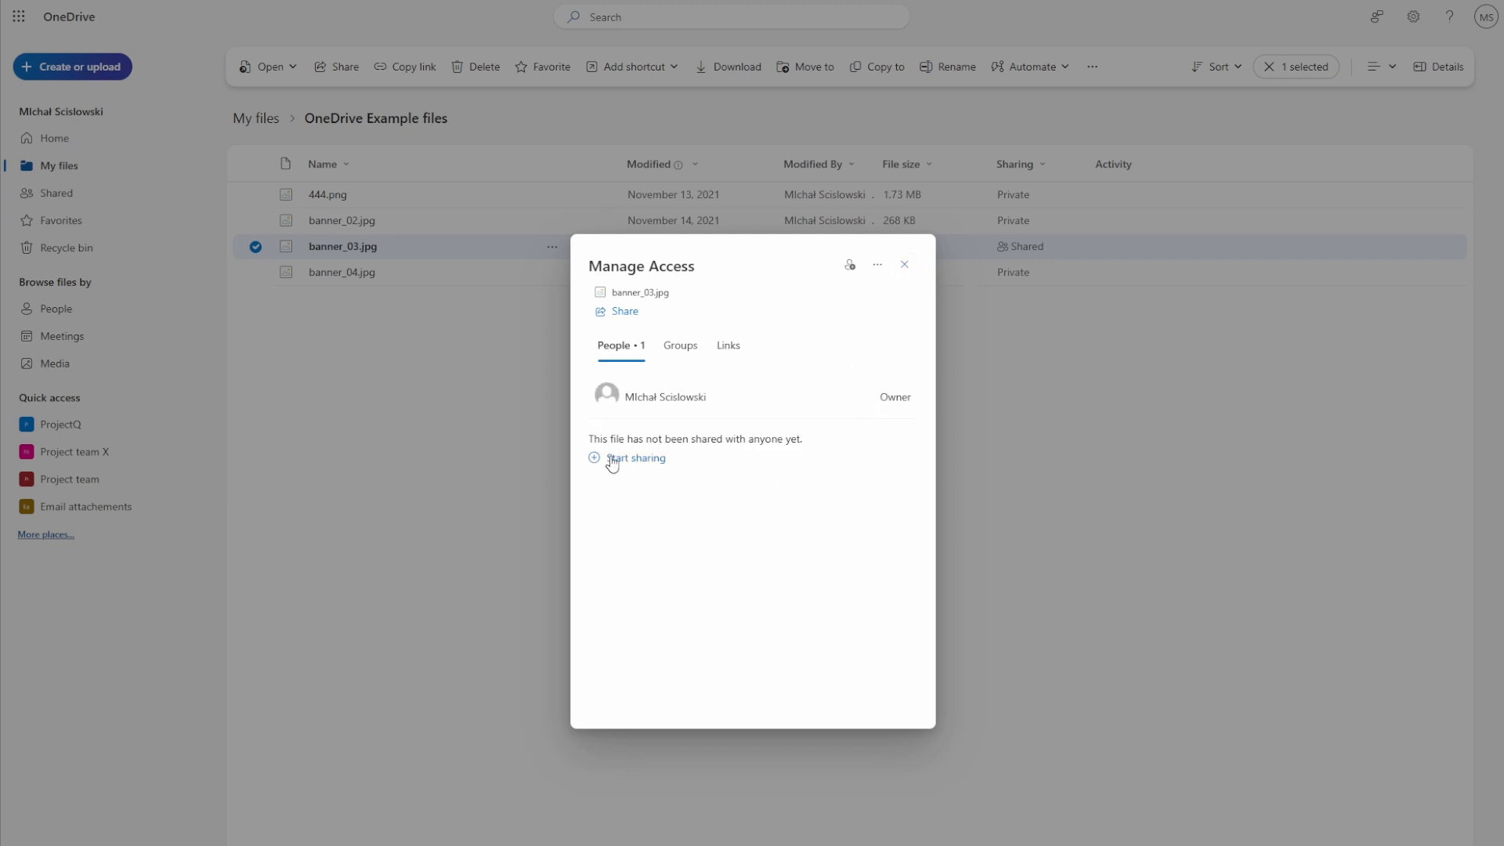
{"action": "left_click", "coordinate": [905, 267]}
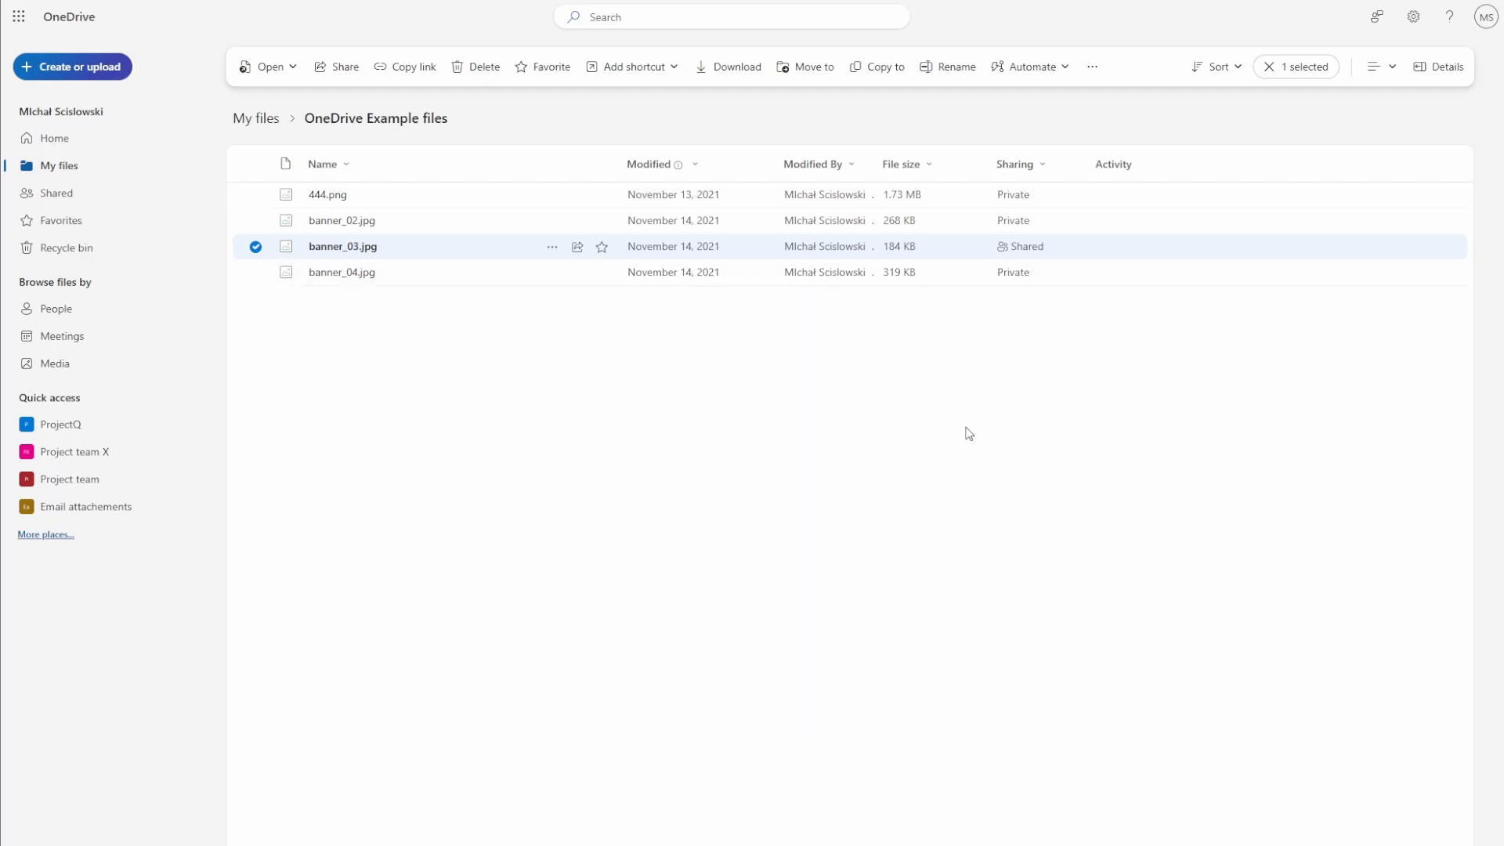